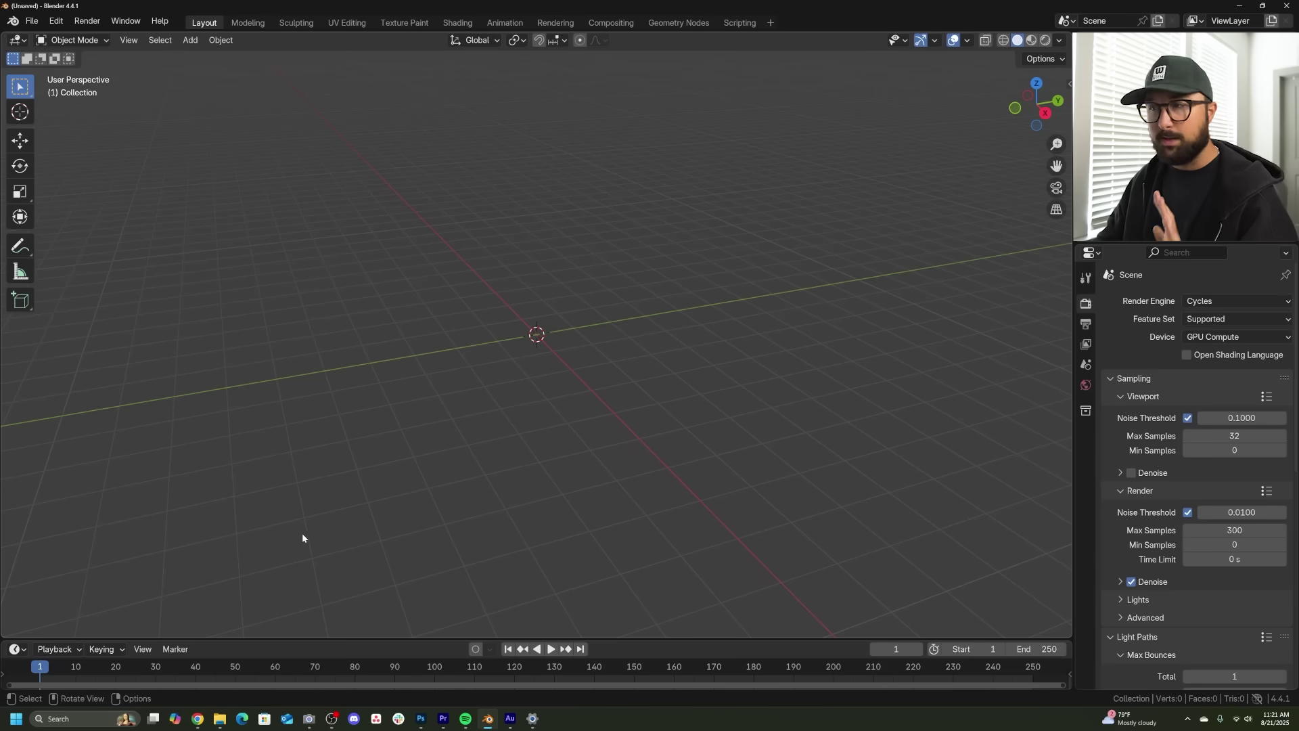
Step: Split the 3D view into two side-by-side areas and add a plane to the scene
{"action": "left_click_drag", "start_coordinate": [5, 633], "coordinate": [538, 598]}
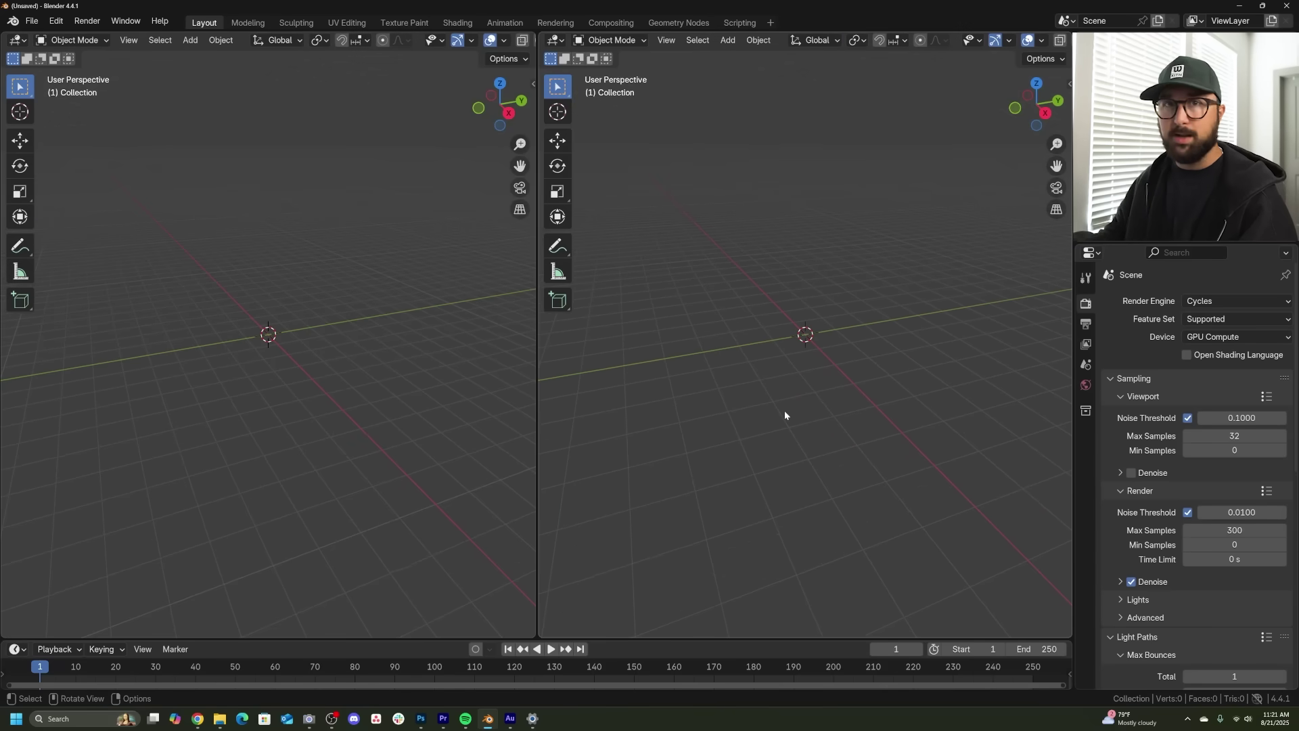
{"action": "key", "text": "shift+a"}
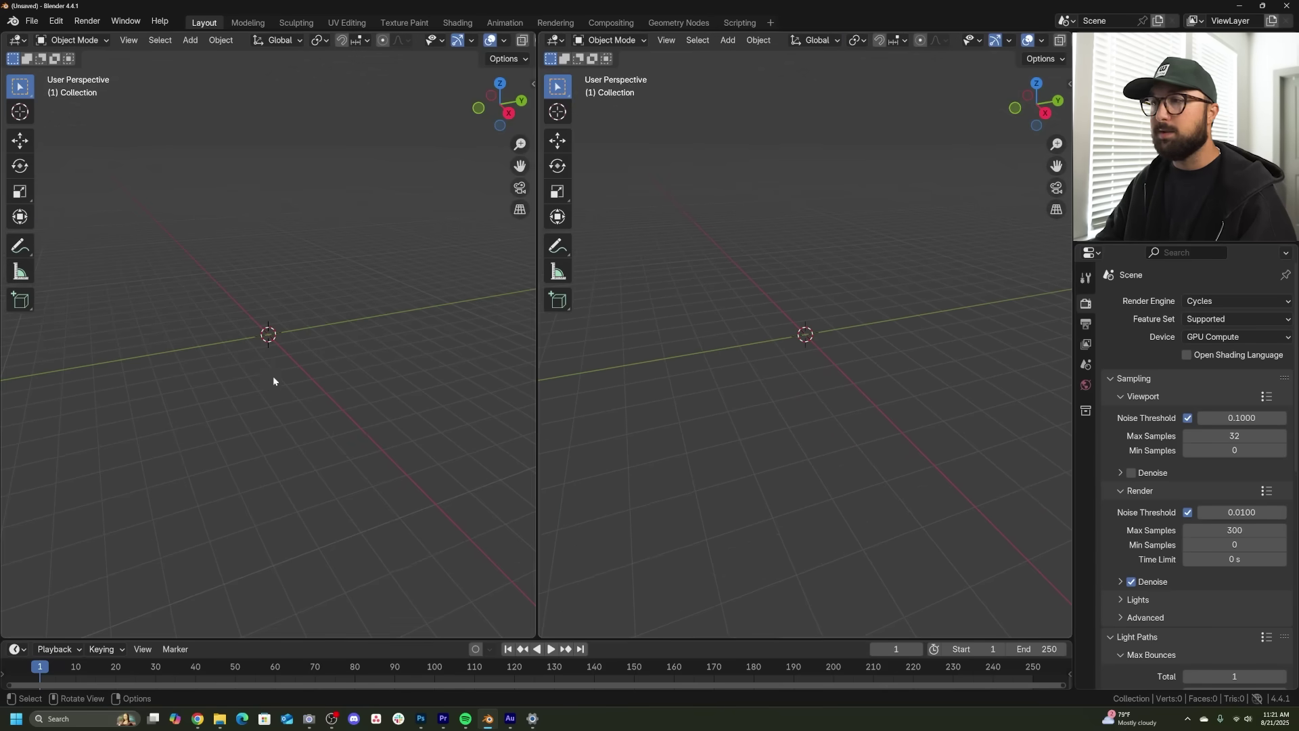
{"action": "key", "text": "shift+a"}
{"action": "left_click", "coordinate": [852, 329]}
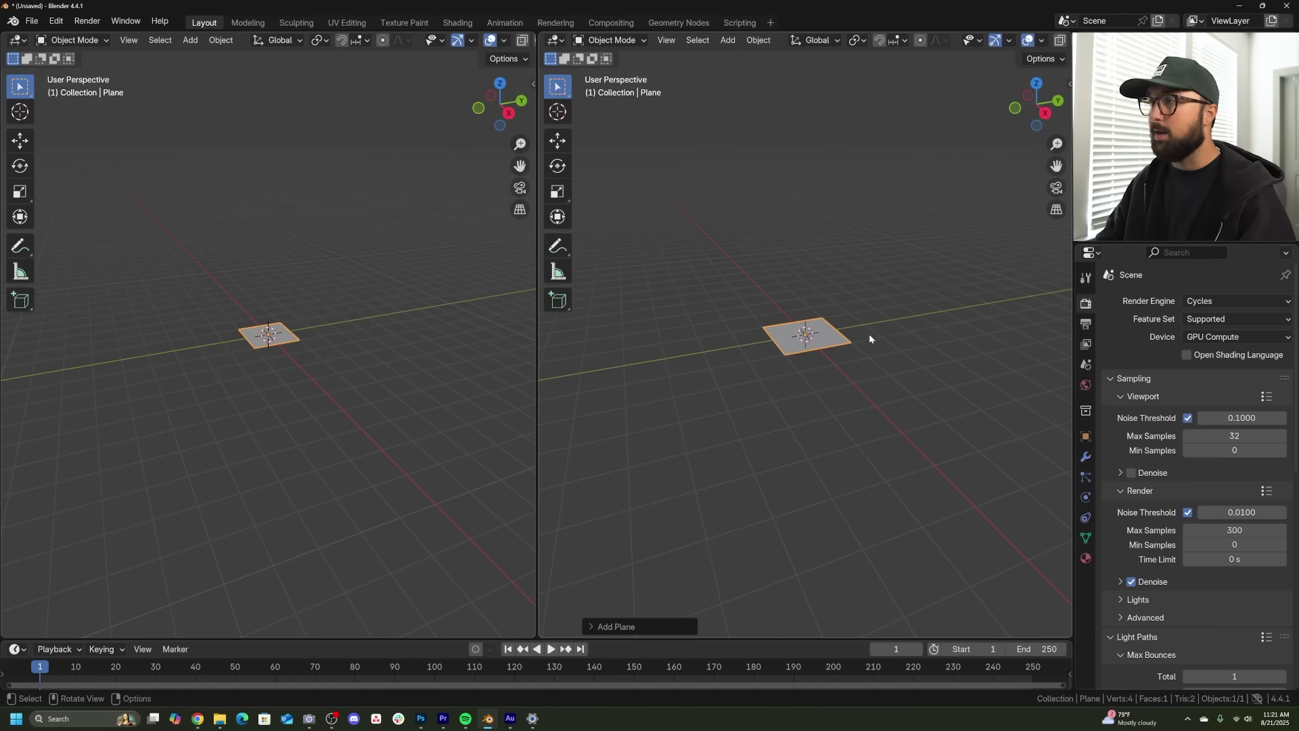
Step: Turn the left area into a Geometry Node Editor and hide its sidebar
{"action": "left_click", "coordinate": [17, 40]}
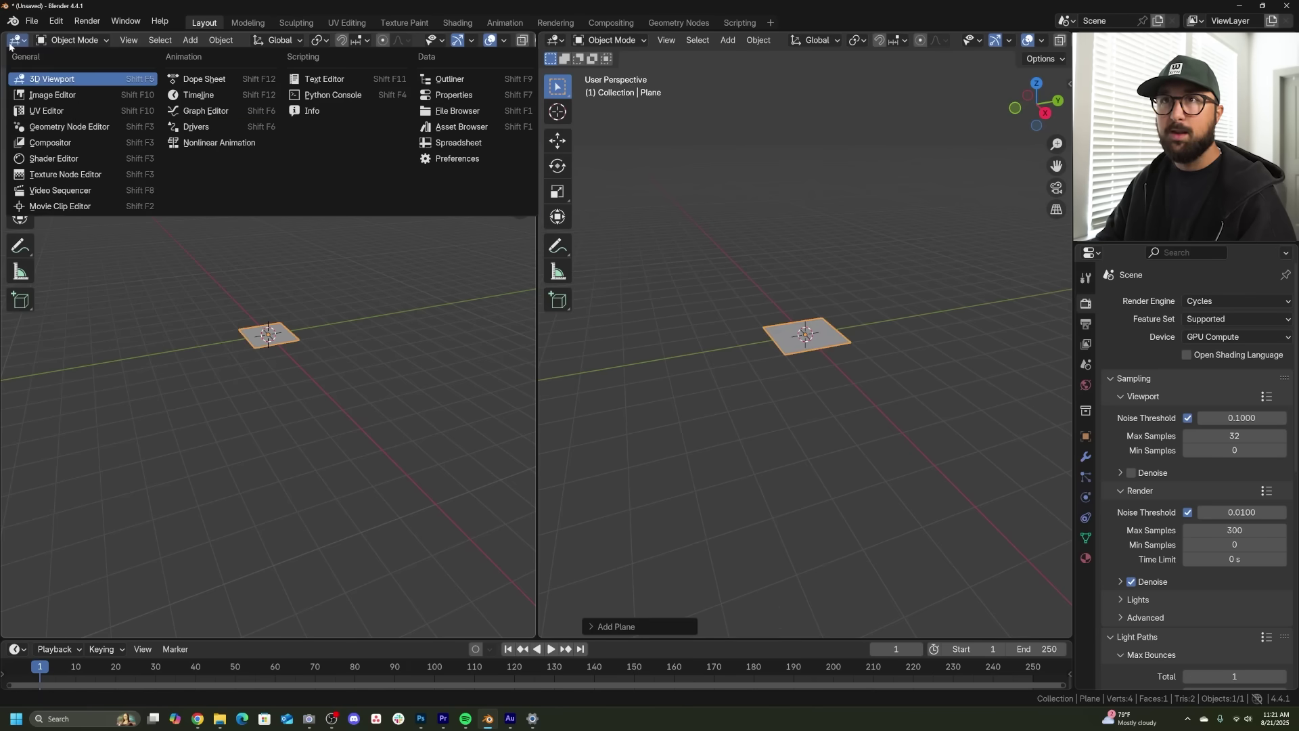
{"action": "left_click", "coordinate": [69, 126]}
{"action": "key", "text": "n"}
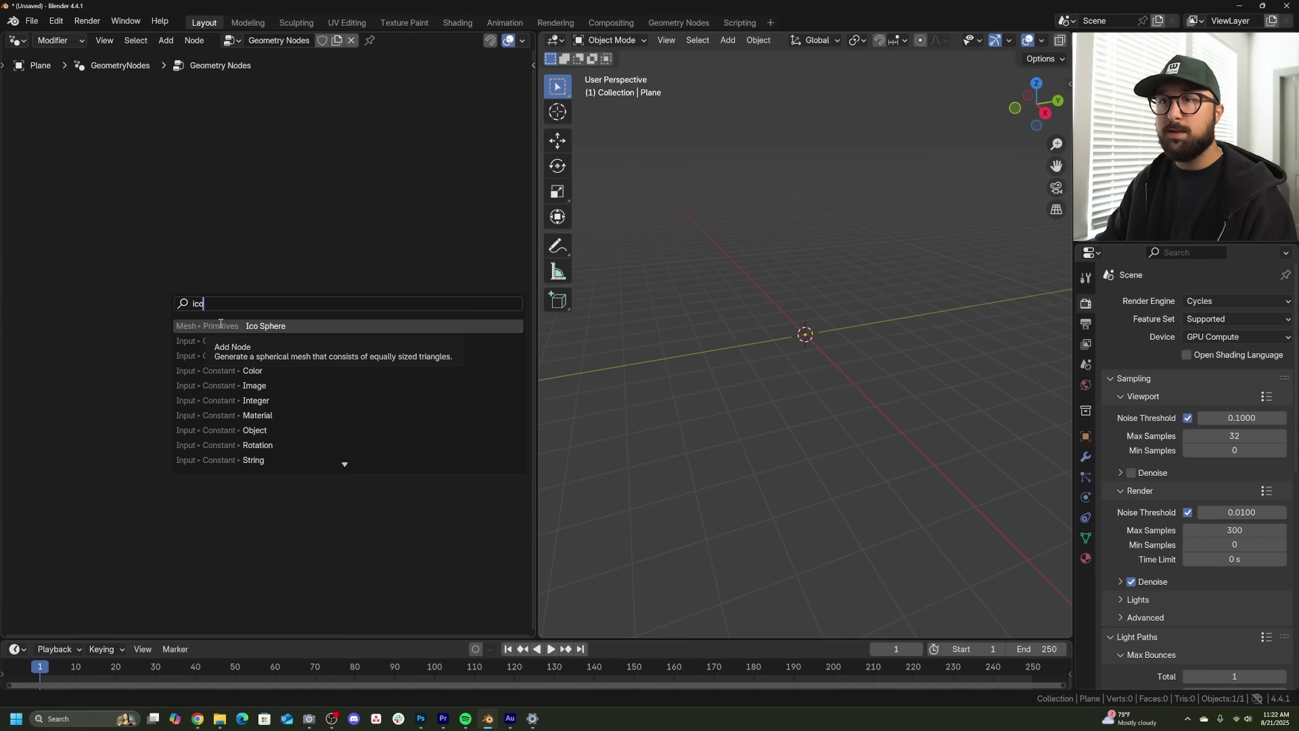
Step: Add an Ico Sphere node and insert Distribute Points on Faces before Group Output
{"action": "left_click", "coordinate": [221, 326]}
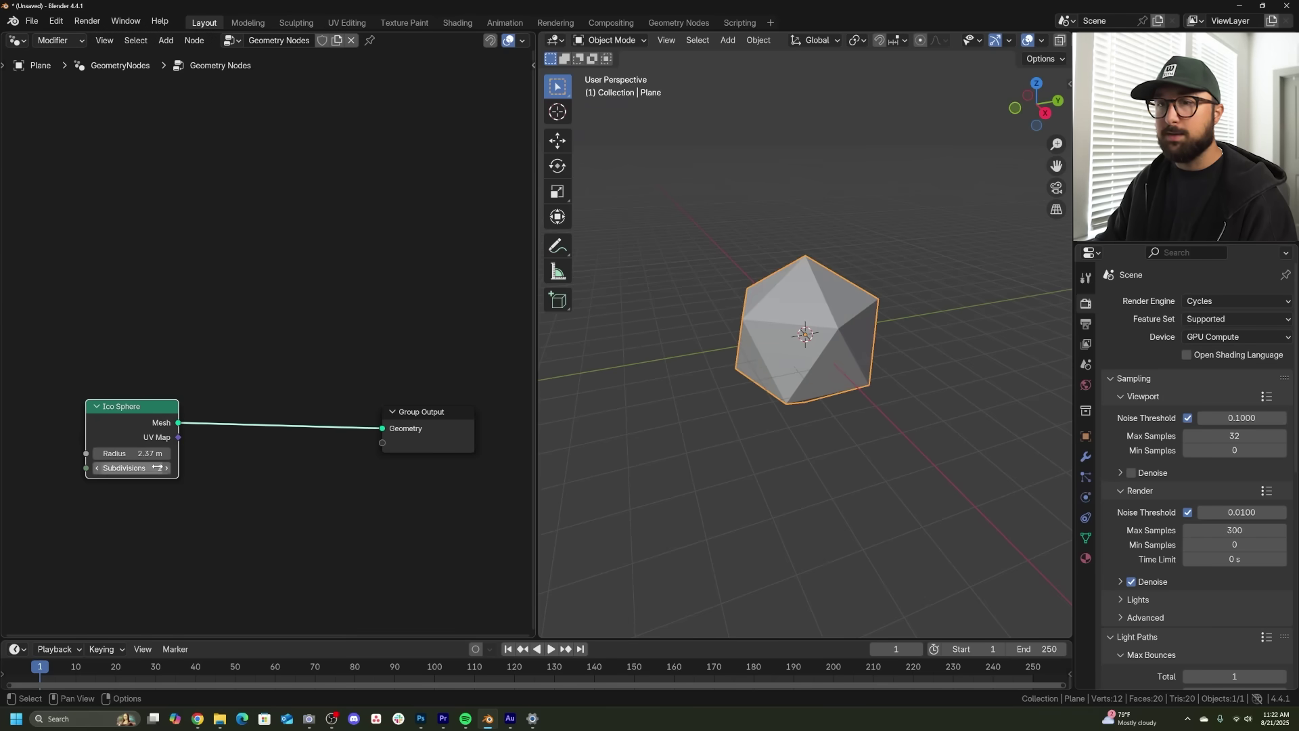
{"action": "left_click", "coordinate": [329, 296]}
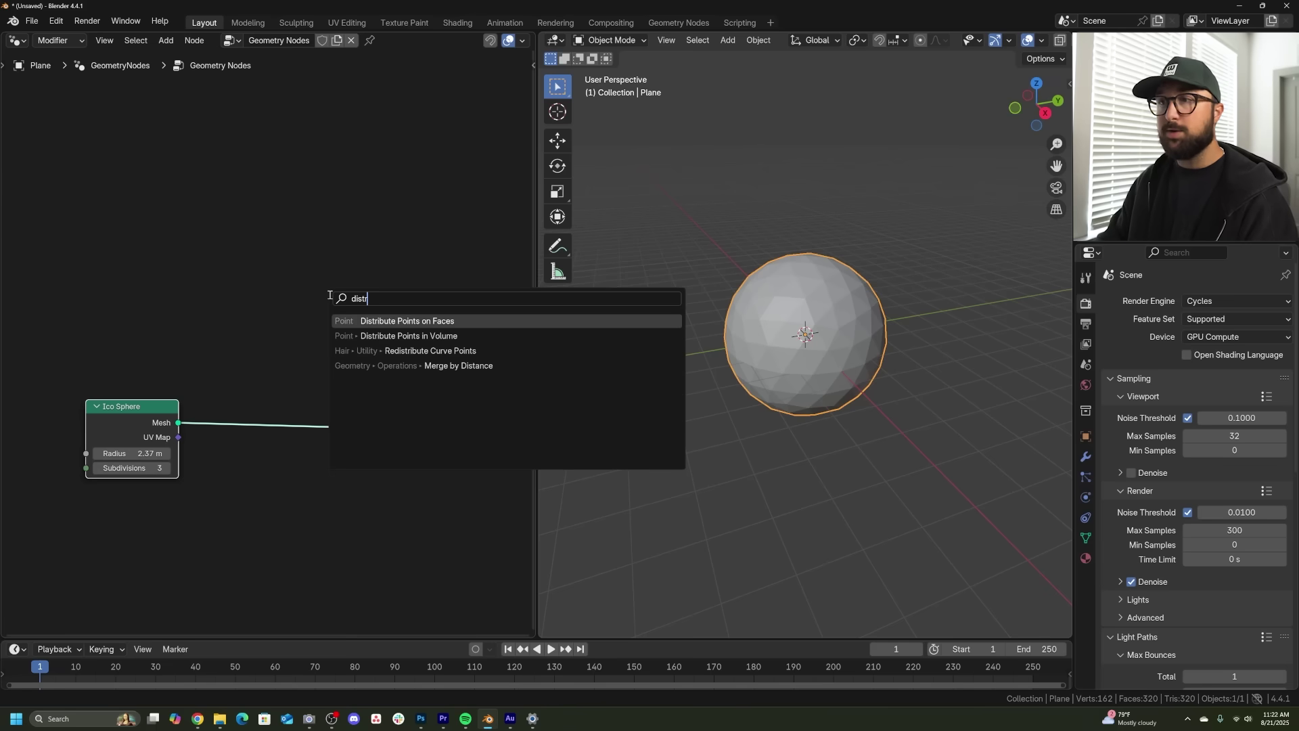
{"action": "left_click", "coordinate": [421, 323]}
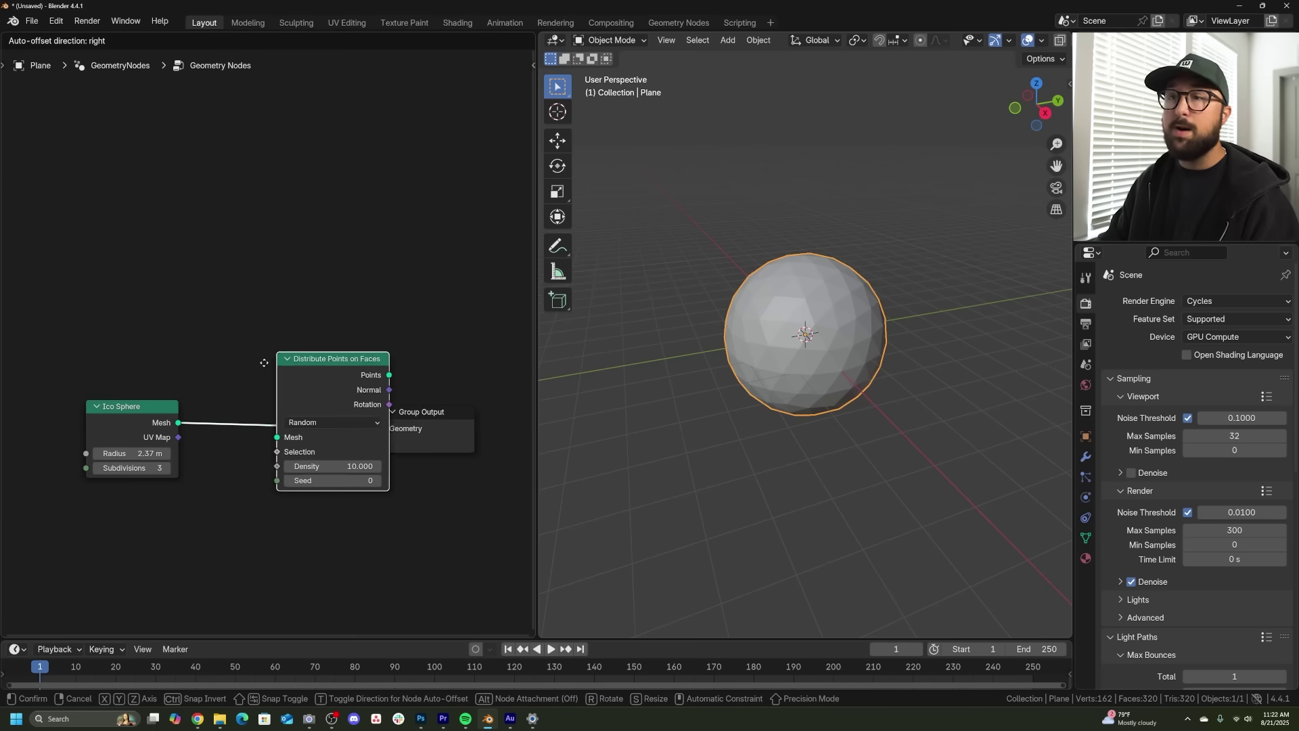
{"action": "left_click", "coordinate": [228, 388]}
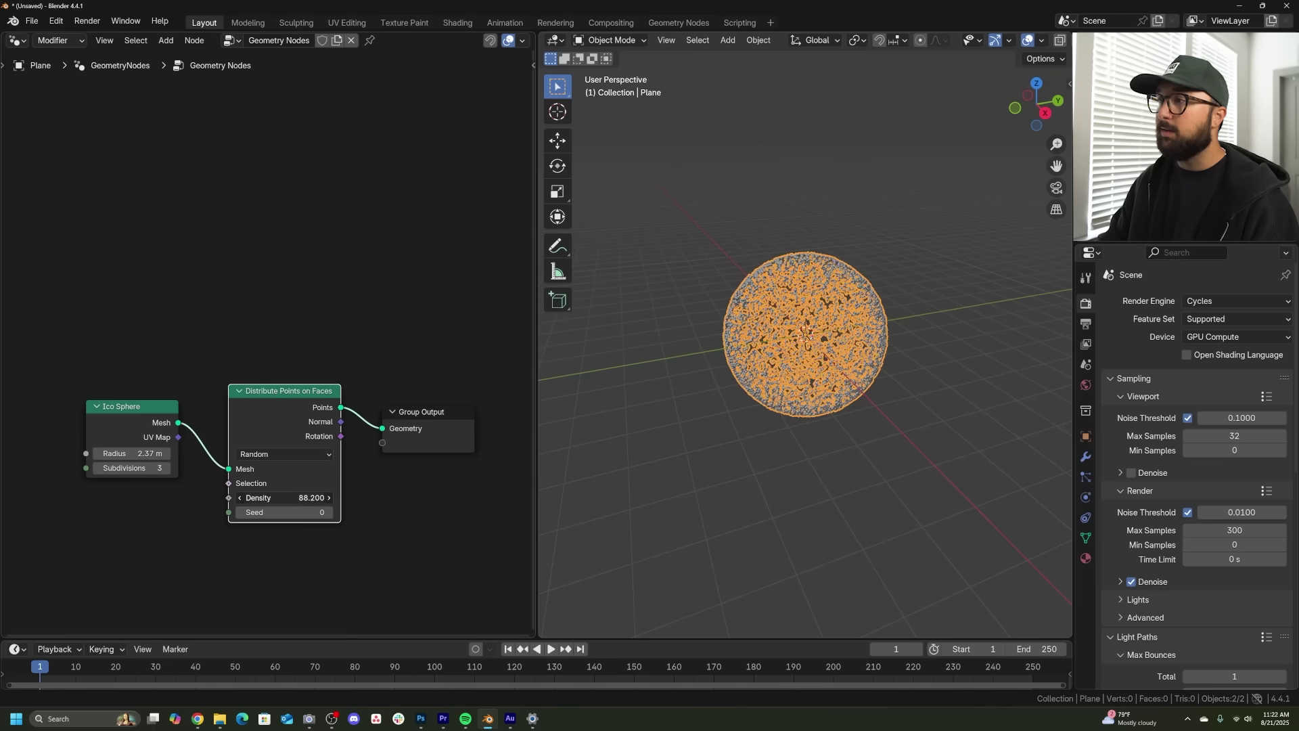
Step: Inspect the point-covered sphere, then remove the Distribute Points on Faces node
{"action": "scroll", "coordinate": [807, 419], "scroll_direction": "up", "scroll_amount": 5}
{"action": "middle_click_drag", "start_coordinate": [806, 420], "coordinate": [825, 400]}
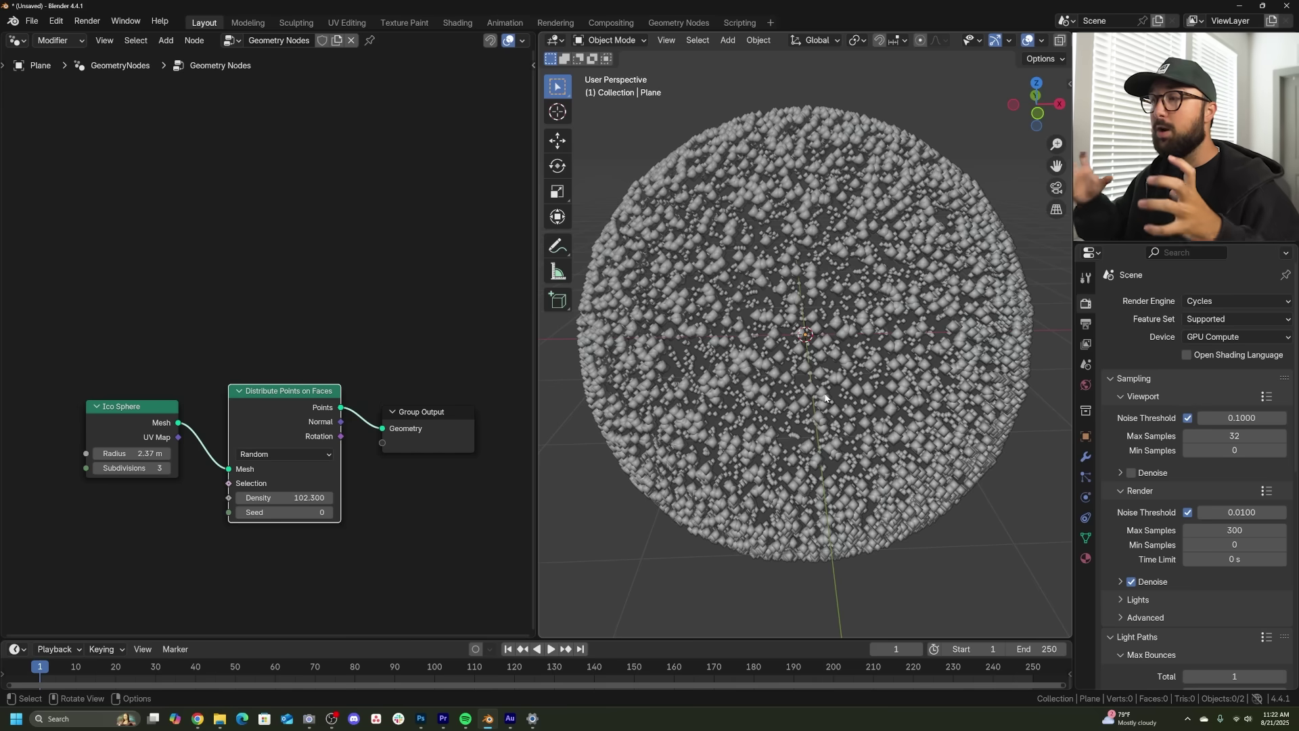
{"action": "middle_click_drag", "start_coordinate": [703, 378], "coordinate": [683, 389]}
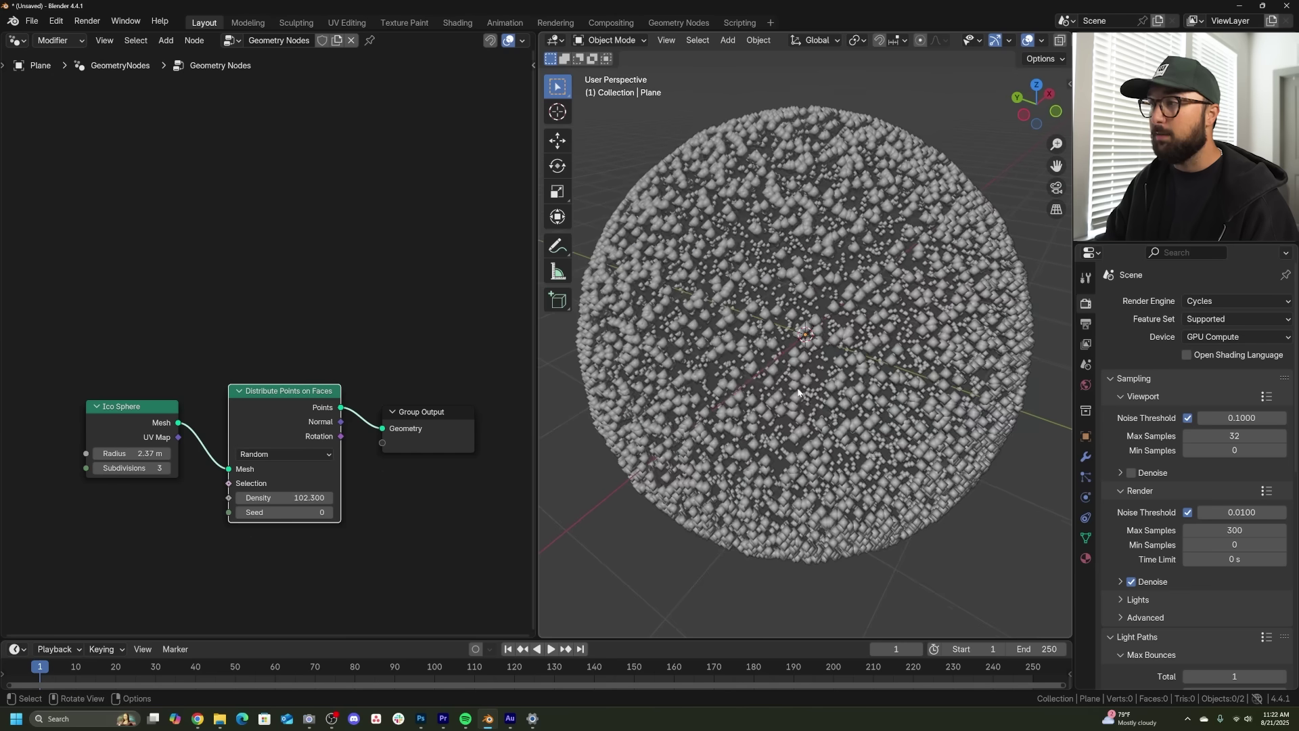
{"action": "key", "text": "ctrl+x"}
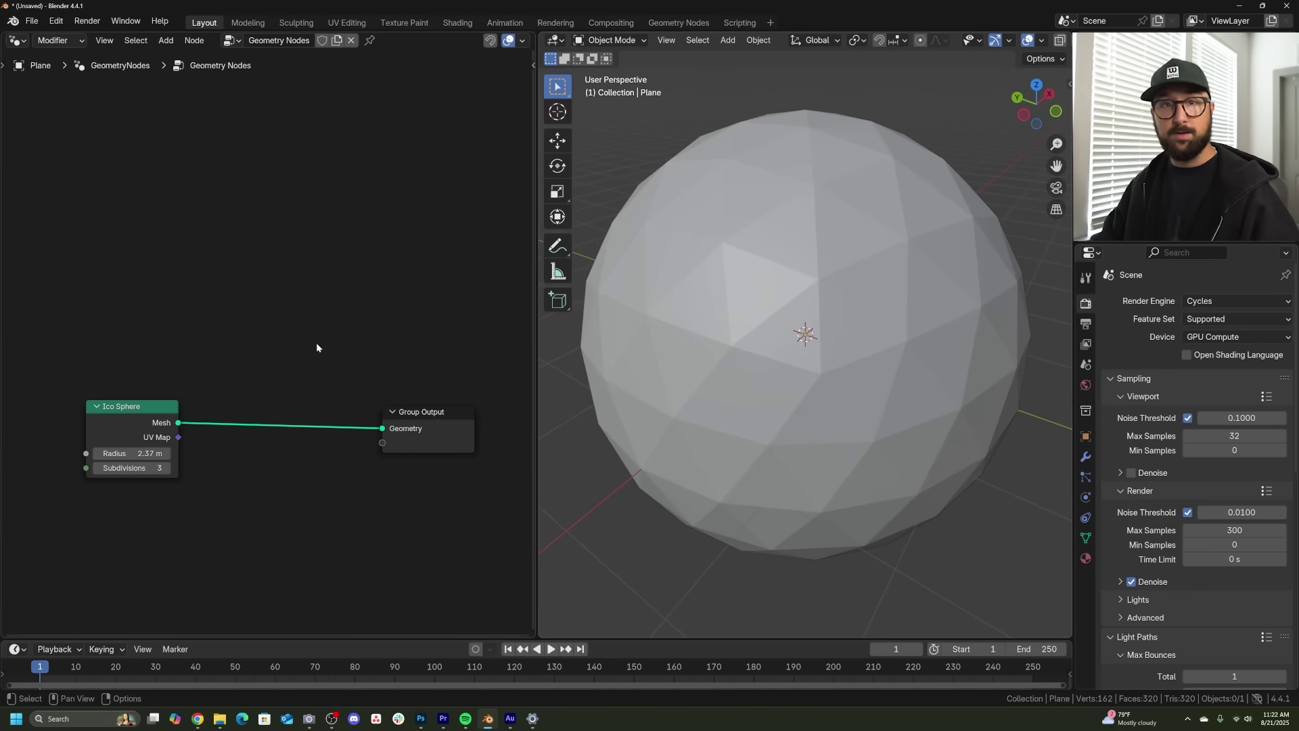
Step: Insert a denser Mesh to Volume, then Distribute Points in Volume with Density 44.1
{"action": "left_click", "coordinate": [177, 383]}
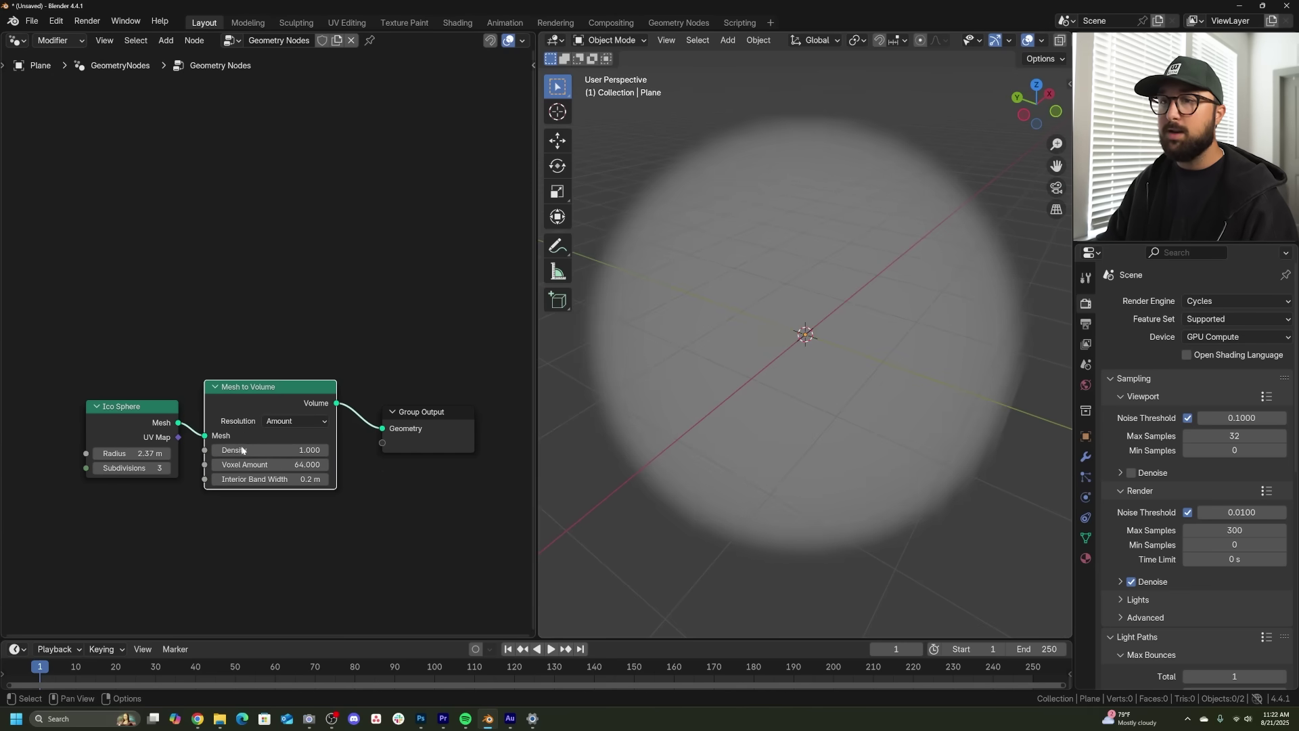
{"action": "left_click_drag", "start_coordinate": [237, 449], "coordinate": [284, 449]}
{"action": "key", "text": "shift+a"}
{"action": "type", "text": "distr"}
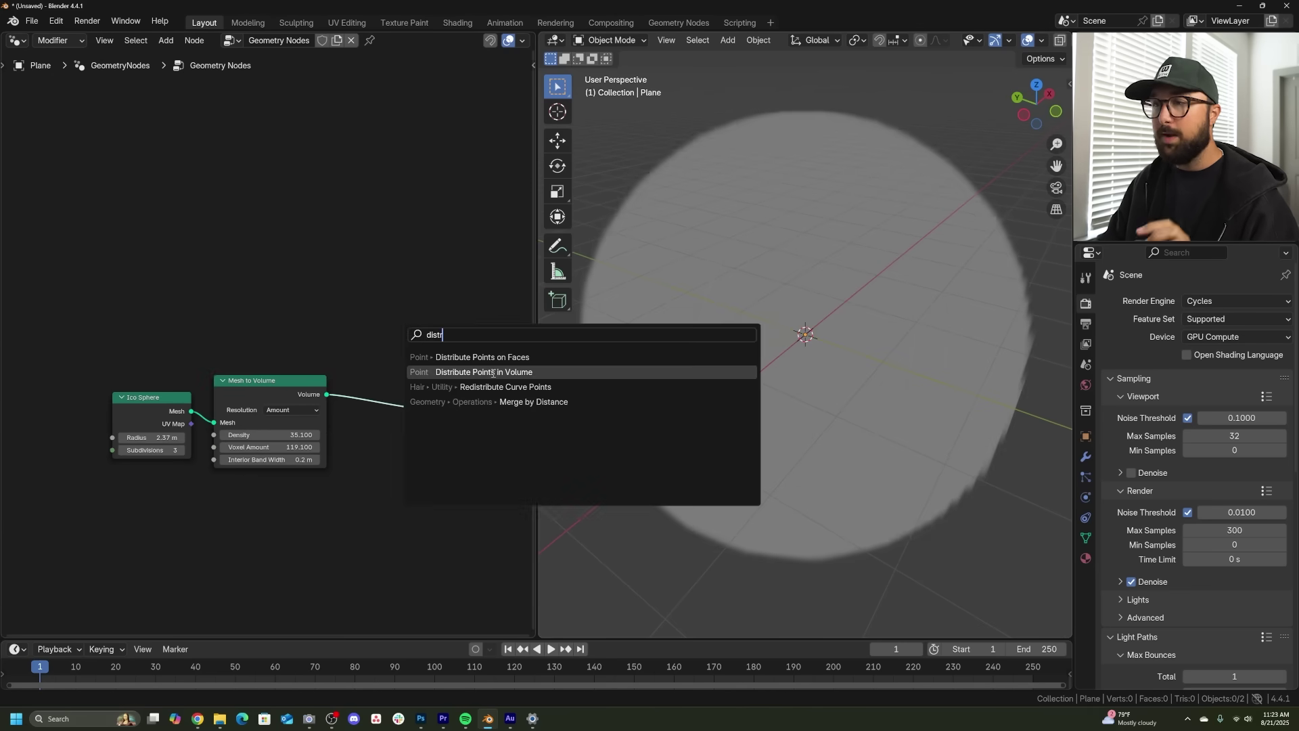
{"action": "left_click", "coordinate": [493, 372]}
{"action": "left_click", "coordinate": [343, 358]}
{"action": "mouse_move", "coordinate": [405, 412]}
{"action": "left_mouse_down"}
{"action": "mouse_move", "coordinate": [422, 411]}
{"action": "mouse_move", "coordinate": [411, 416]}
{"action": "left_mouse_up"}
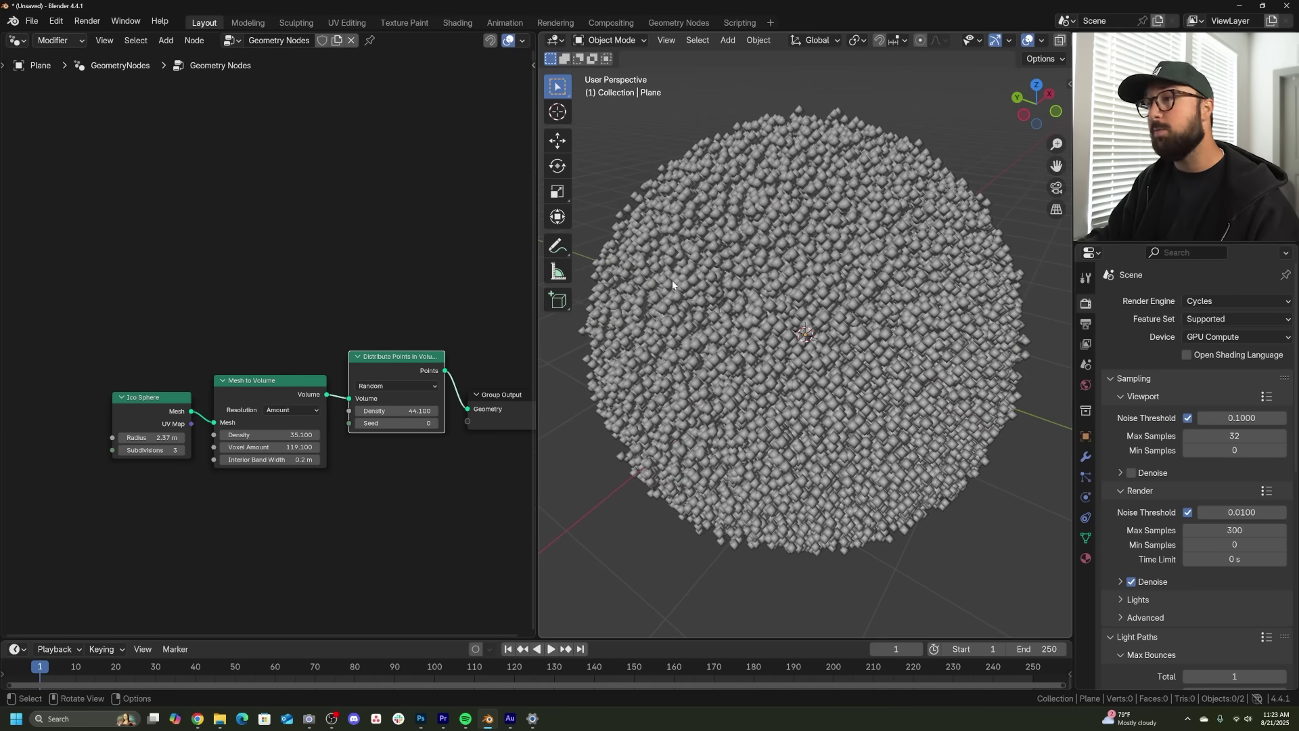
{"action": "scroll", "coordinate": [672, 281], "scroll_direction": "down", "scroll_amount": 3}
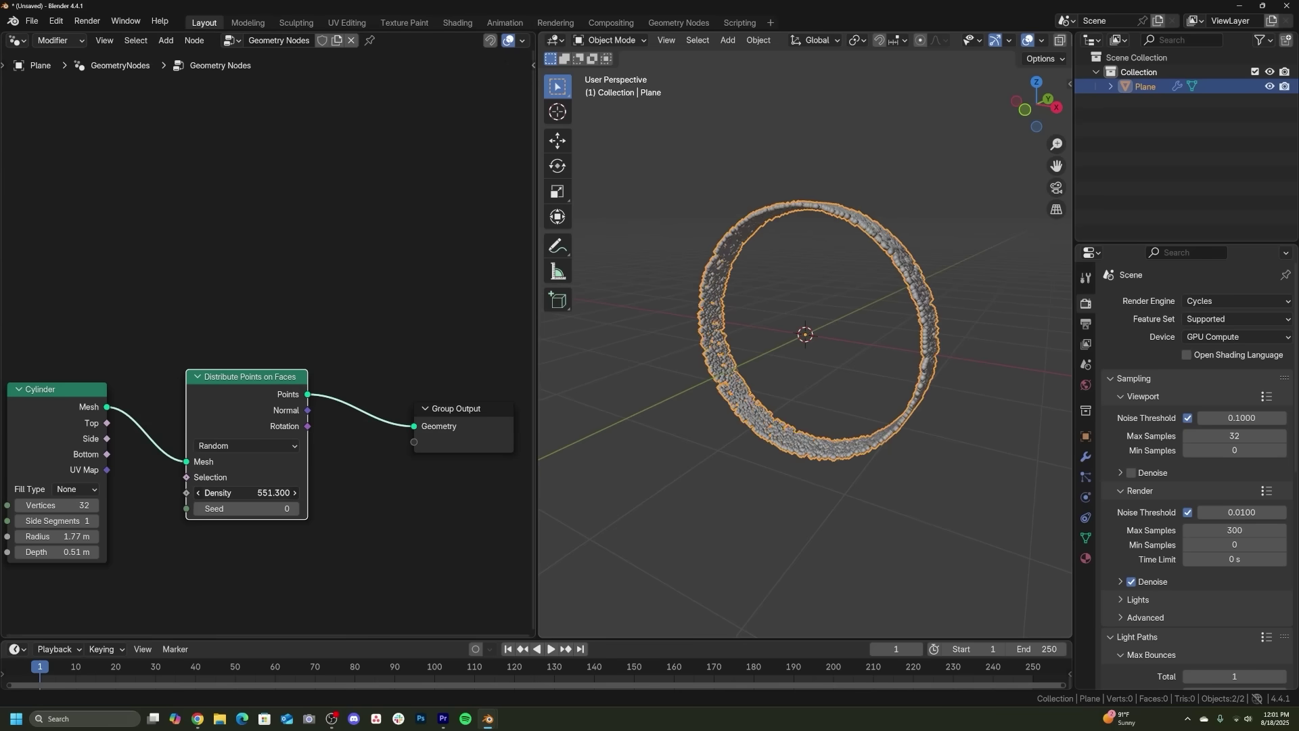
Step: Raise the ring's point Density to about 1017.9 and lower the Noise Texture Scale
{"action": "left_click_drag", "start_coordinate": [247, 492], "coordinate": [271, 493]}
{"action": "middle_click_drag", "start_coordinate": [812, 284], "coordinate": [839, 265]}
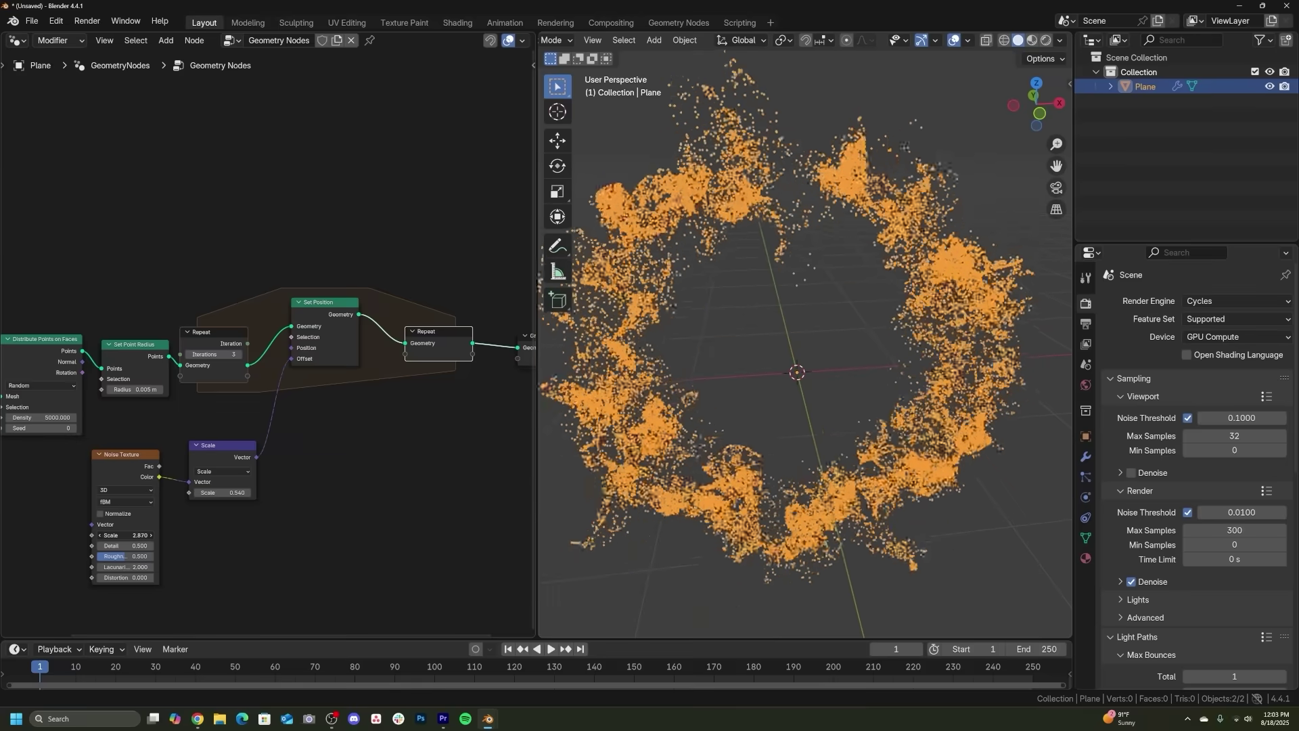
{"action": "left_click_drag", "start_coordinate": [126, 535], "coordinate": [93, 534]}
{"action": "middle_click_drag", "start_coordinate": [676, 449], "coordinate": [649, 439]}
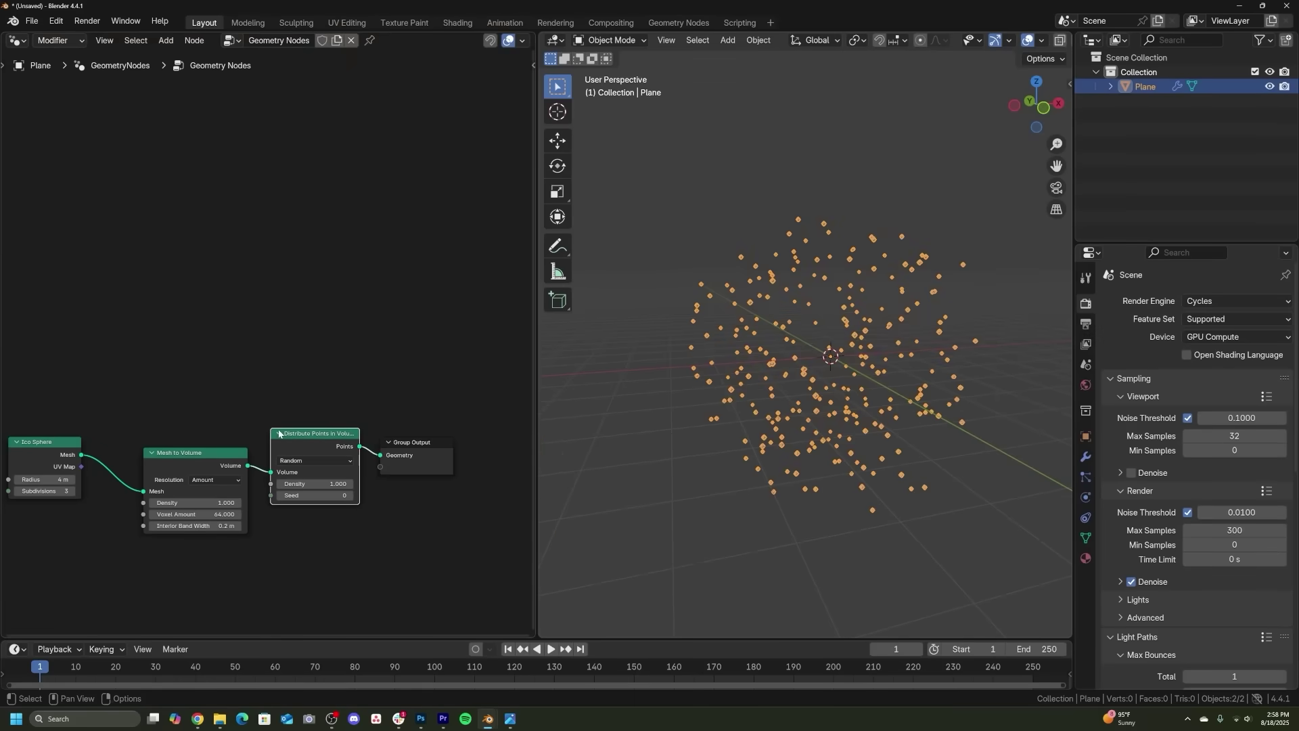
Step: Raise Mesh to Volume Density to 103.8 and inspect the 27 and fingerprint point-cloud examples
{"action": "left_click_drag", "start_coordinate": [204, 503], "coordinate": [257, 502]}
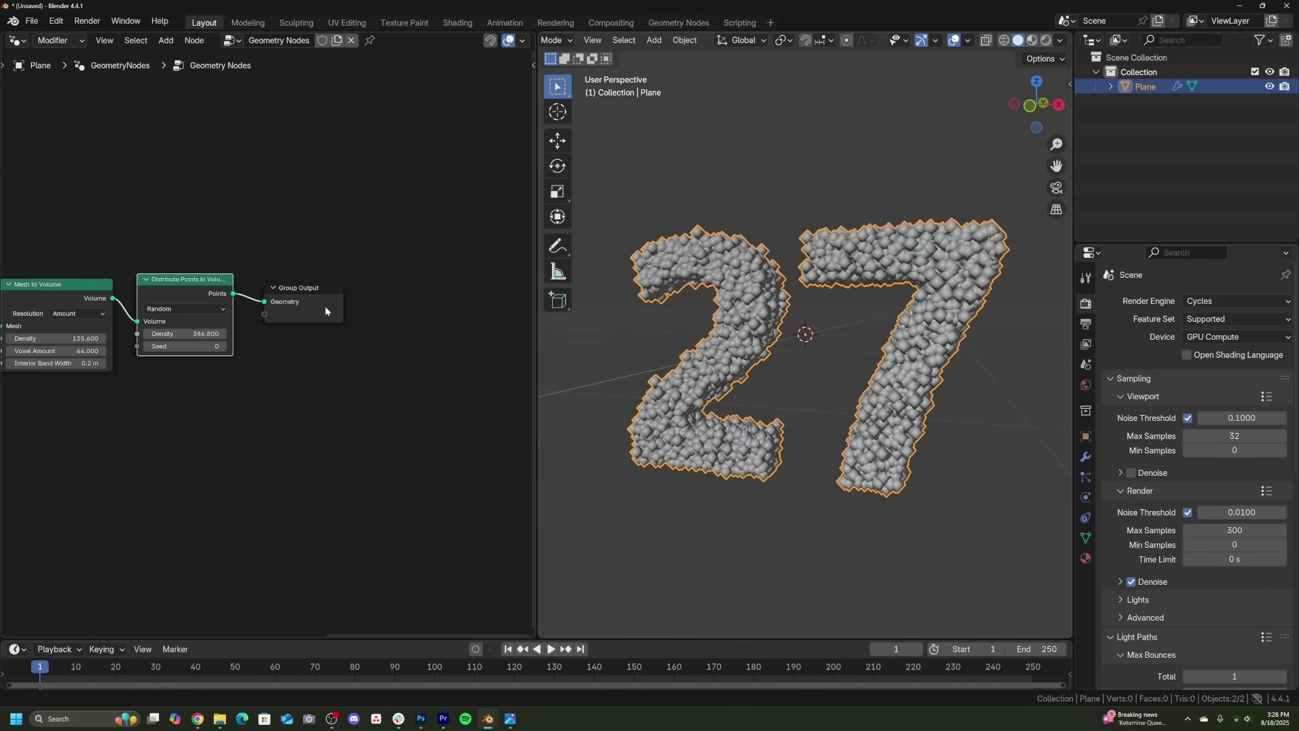
{"action": "middle_click_drag", "start_coordinate": [744, 318], "coordinate": [778, 322]}
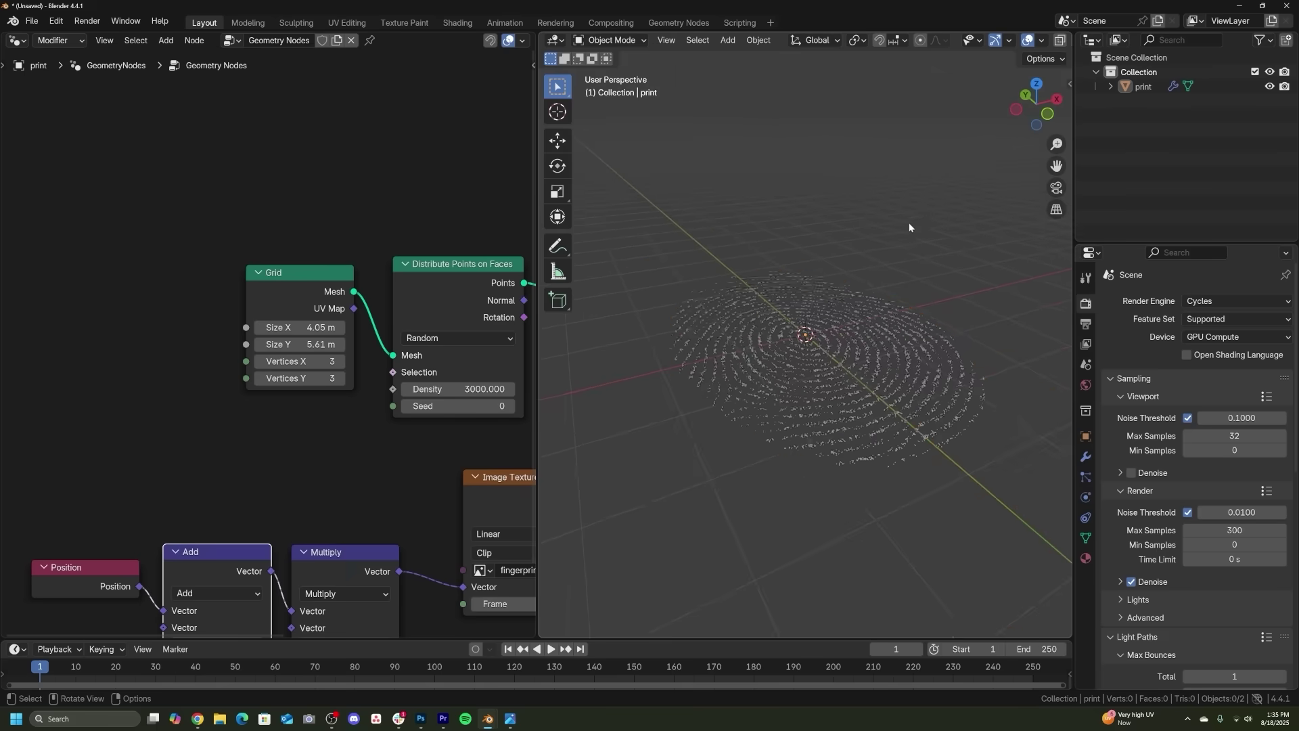
{"action": "left_click", "coordinate": [808, 417]}
{"action": "scroll", "coordinate": [808, 417], "scroll_direction": "up", "scroll_amount": 4}
{"action": "middle_click_drag", "start_coordinate": [808, 417], "coordinate": [868, 405]}
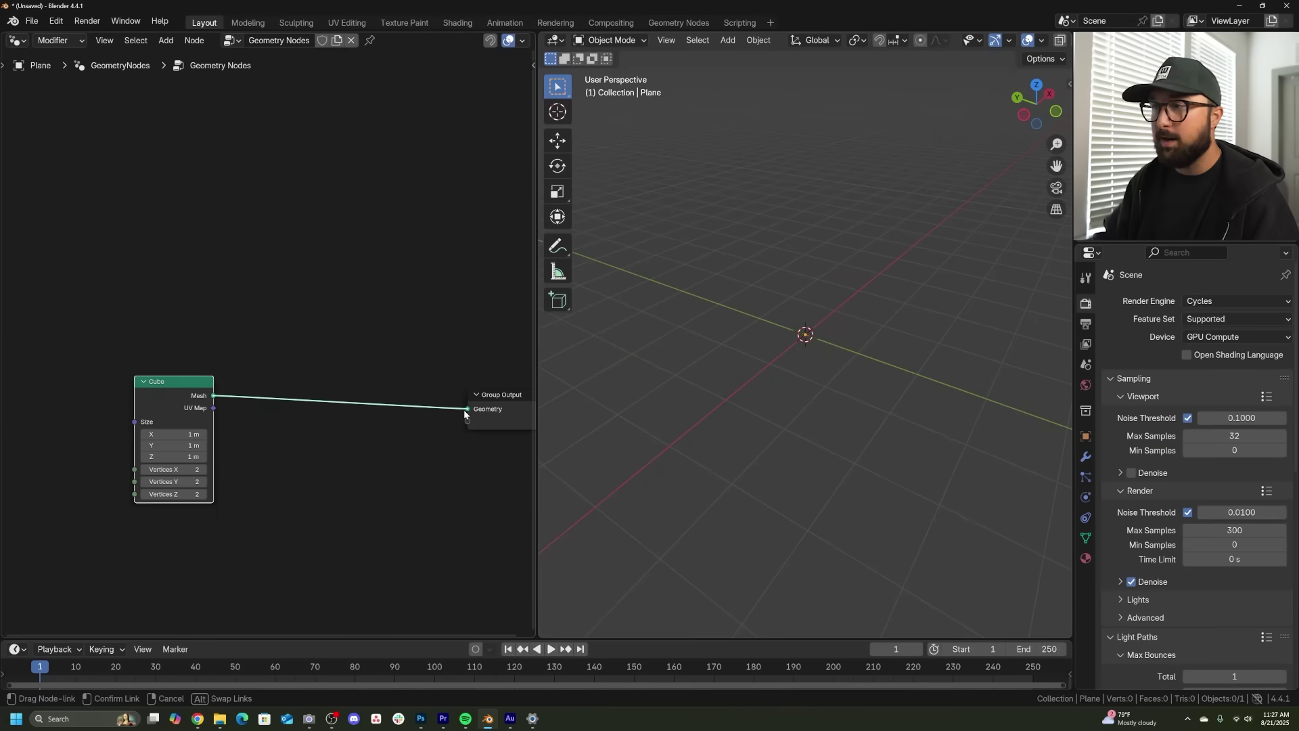
Step: Connect the Cube to Group Output and stretch it into a slab with 2.58 m Y size
{"action": "left_click_drag", "start_coordinate": [416, 413], "coordinate": [466, 410]}
{"action": "left_click_drag", "start_coordinate": [176, 434], "coordinate": [284, 445]}
{"action": "key", "text": "grave"}
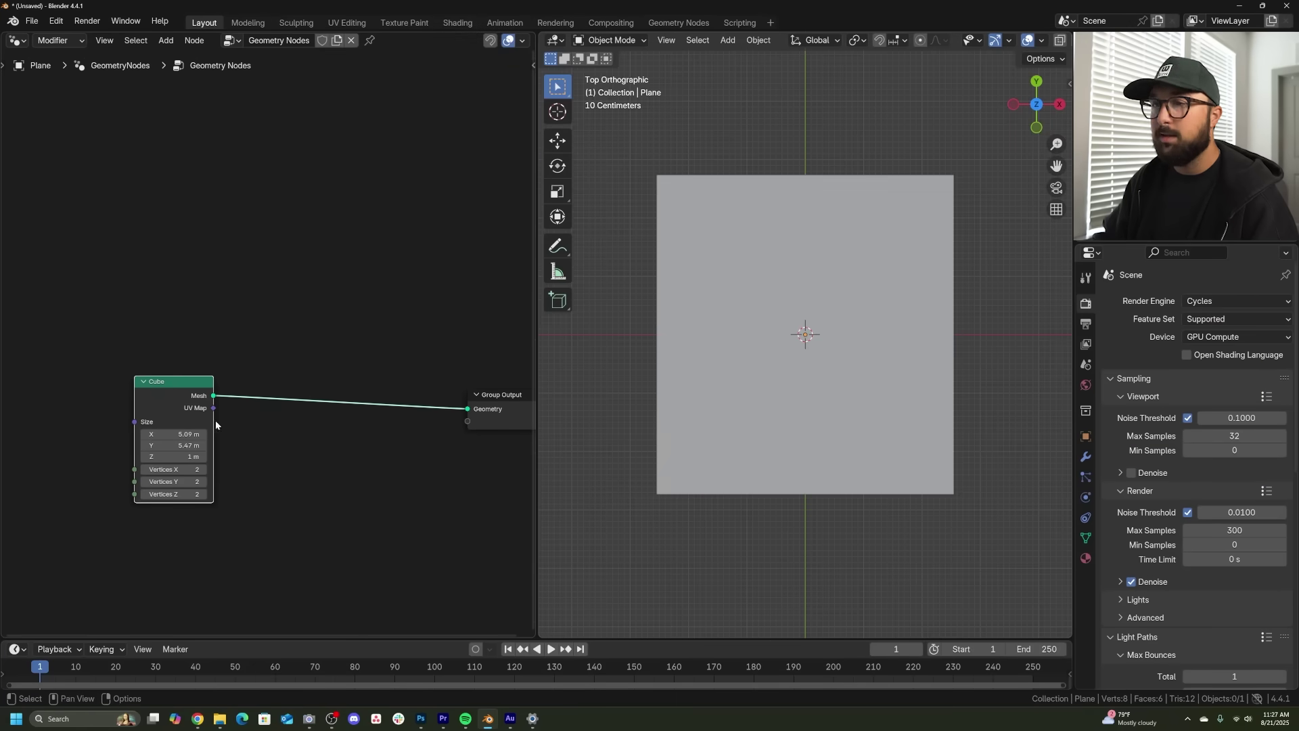
{"action": "left_click_drag", "start_coordinate": [183, 445], "coordinate": [122, 445]}
{"action": "middle_click_drag", "start_coordinate": [636, 224], "coordinate": [643, 302]}
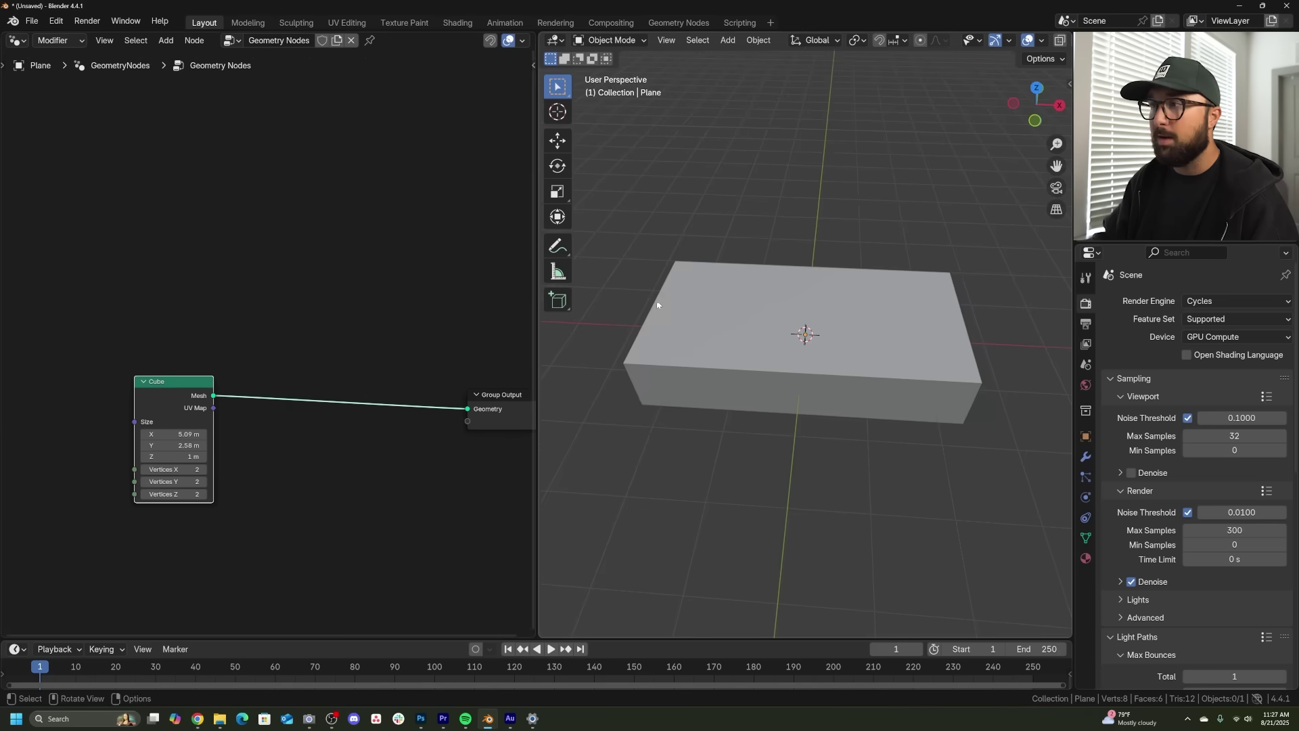
Step: Make the slab thinner and raise the point Density to 178.6 from the top view
{"action": "left_click_drag", "start_coordinate": [171, 456], "coordinate": [155, 456]}
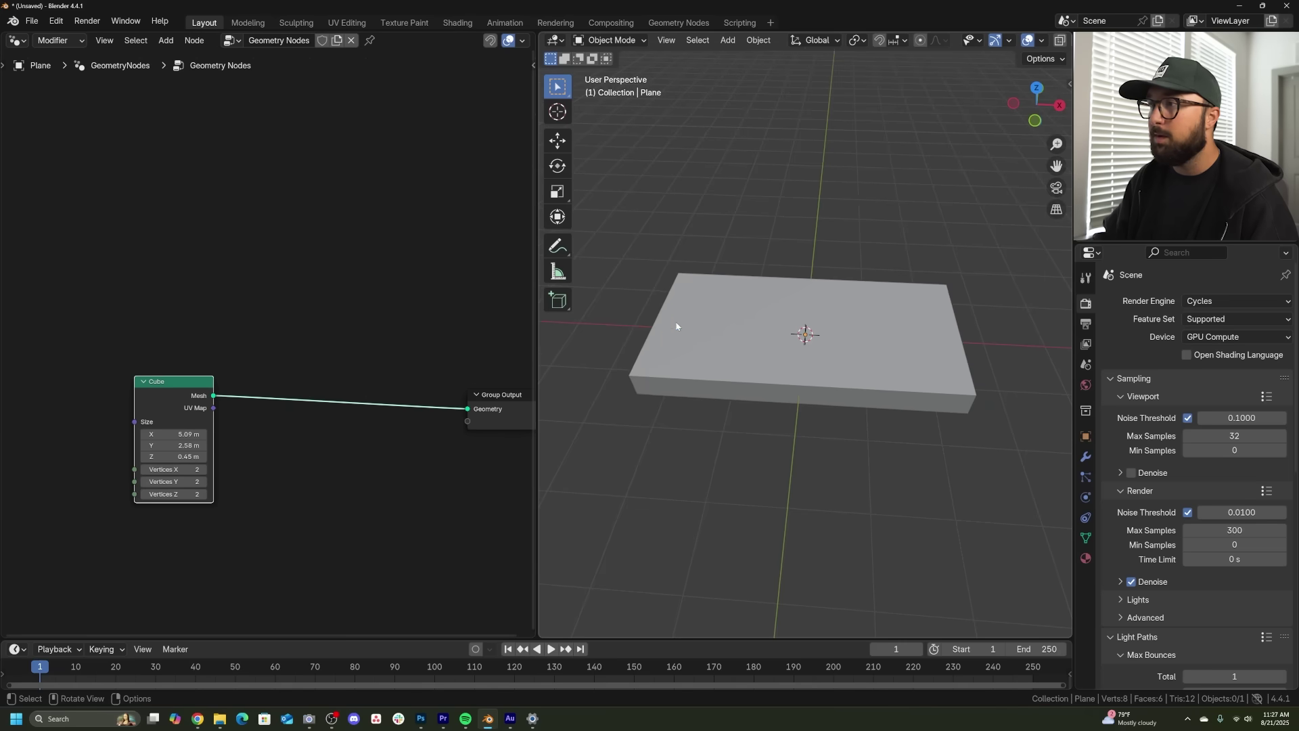
{"action": "key", "text": "grave"}
{"action": "left_click", "coordinate": [672, 247]}
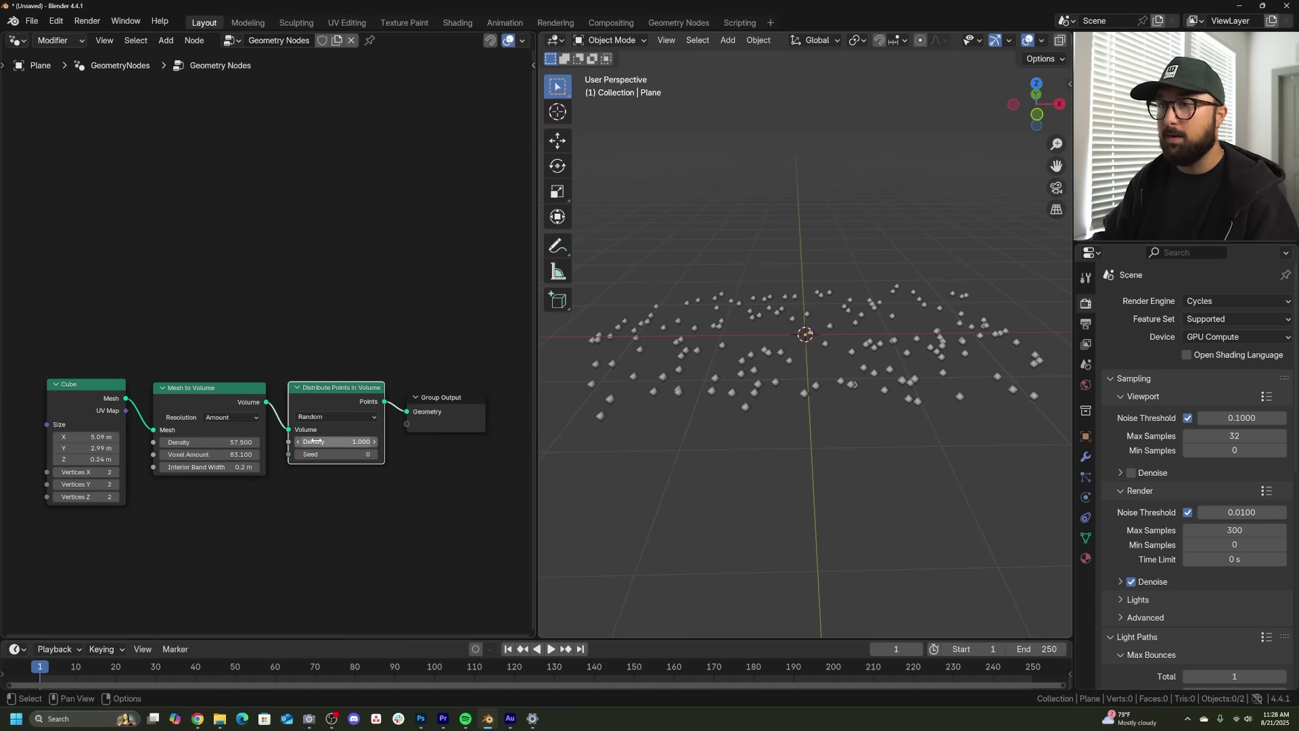
{"action": "left_click_drag", "start_coordinate": [312, 440], "coordinate": [379, 440]}
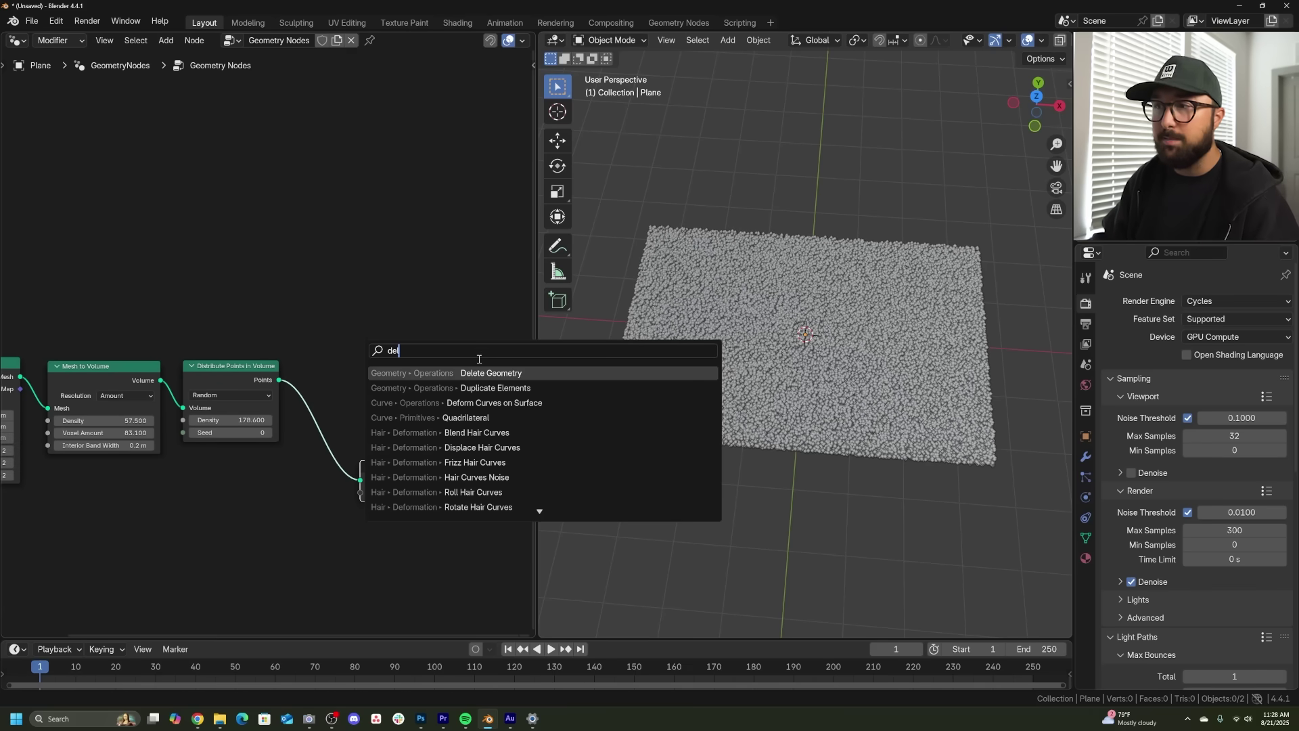
Step: Add Delete Geometry masked by the Text Mask.png image, adjusting its scale and X offset
{"action": "left_click", "coordinate": [477, 371]}
{"action": "left_click", "coordinate": [320, 412]}
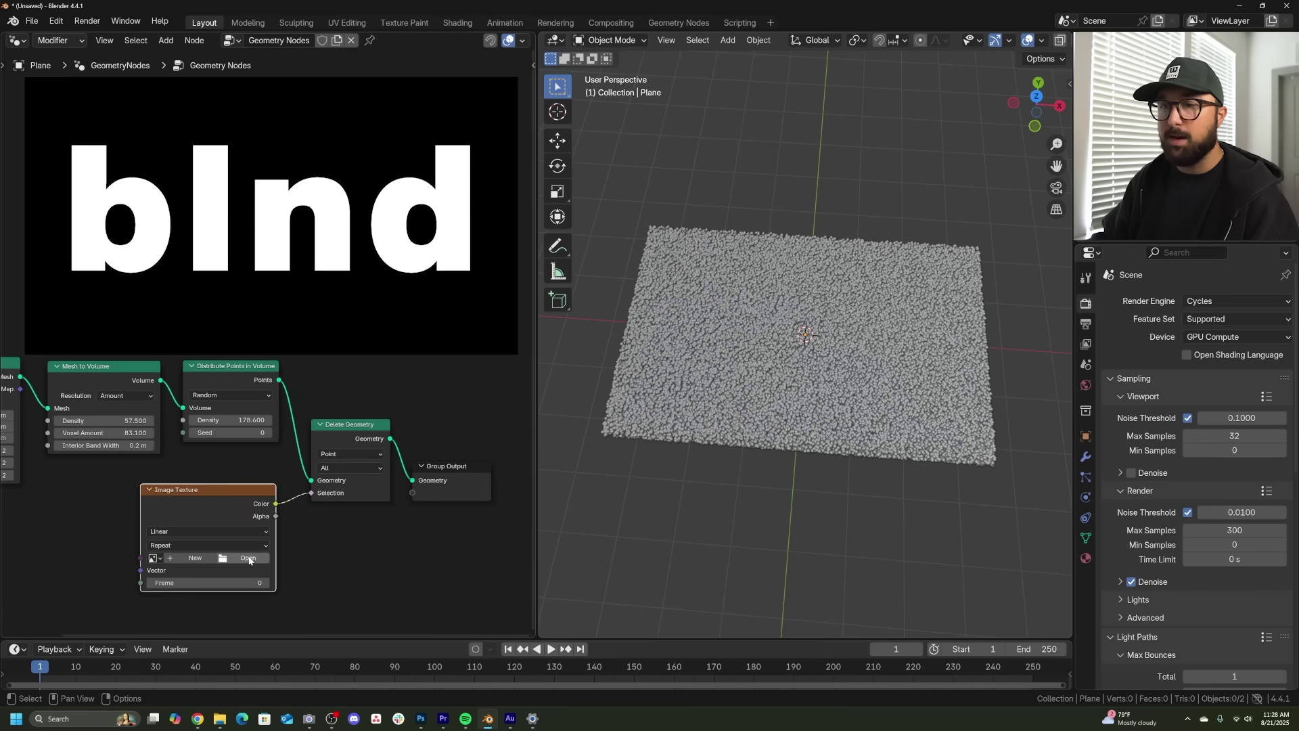
{"action": "left_click", "coordinate": [247, 558]}
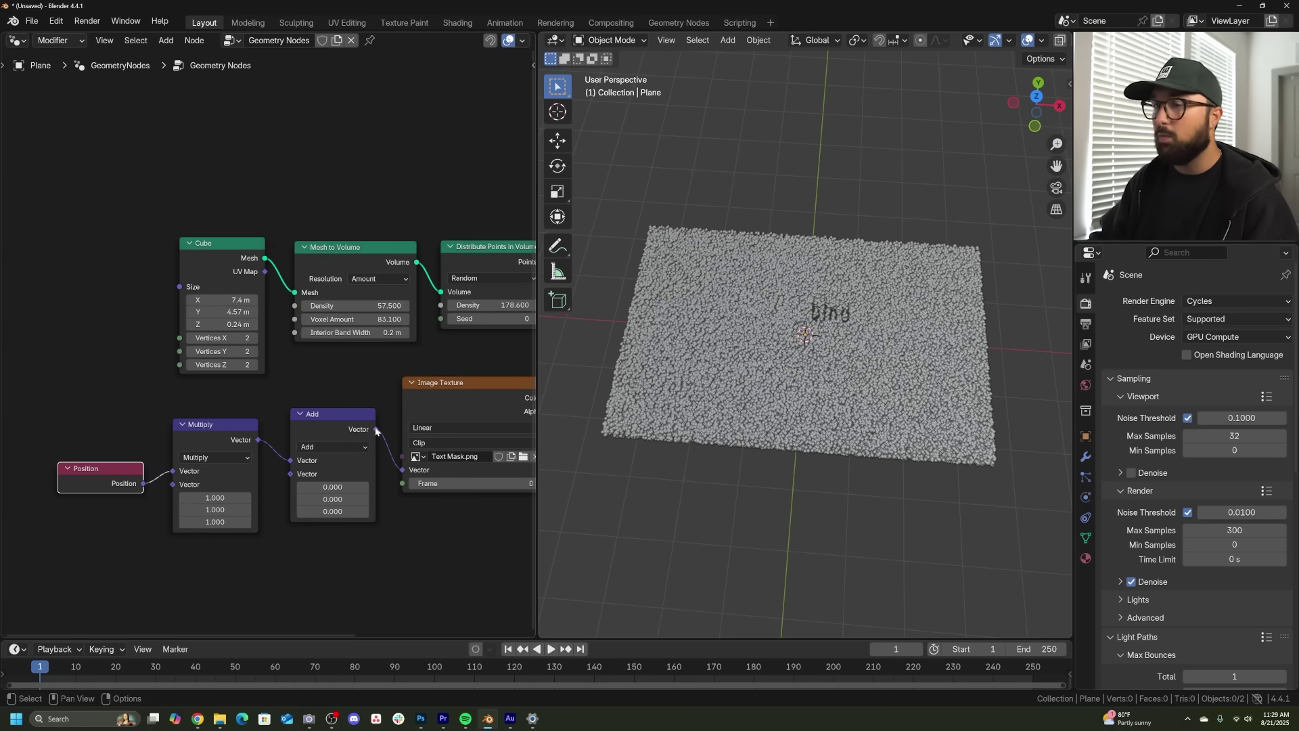
{"action": "left_click_drag", "start_coordinate": [212, 509], "coordinate": [206, 497]}
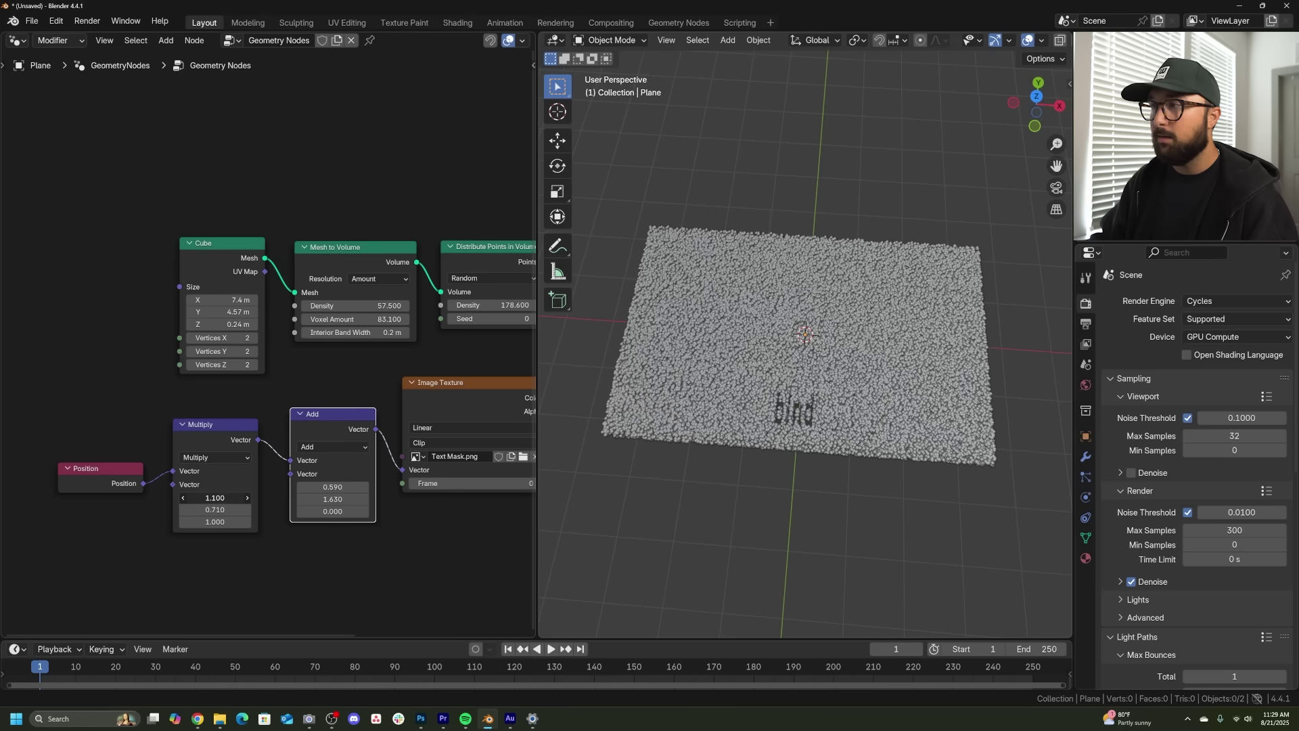
{"action": "left_click_drag", "start_coordinate": [214, 497], "coordinate": [203, 497]}
{"action": "mouse_move", "coordinate": [333, 487]}
{"action": "left_mouse_down"}
{"action": "mouse_move", "coordinate": [318, 487]}
{"action": "mouse_move", "coordinate": [340, 499]}
{"action": "left_mouse_up"}
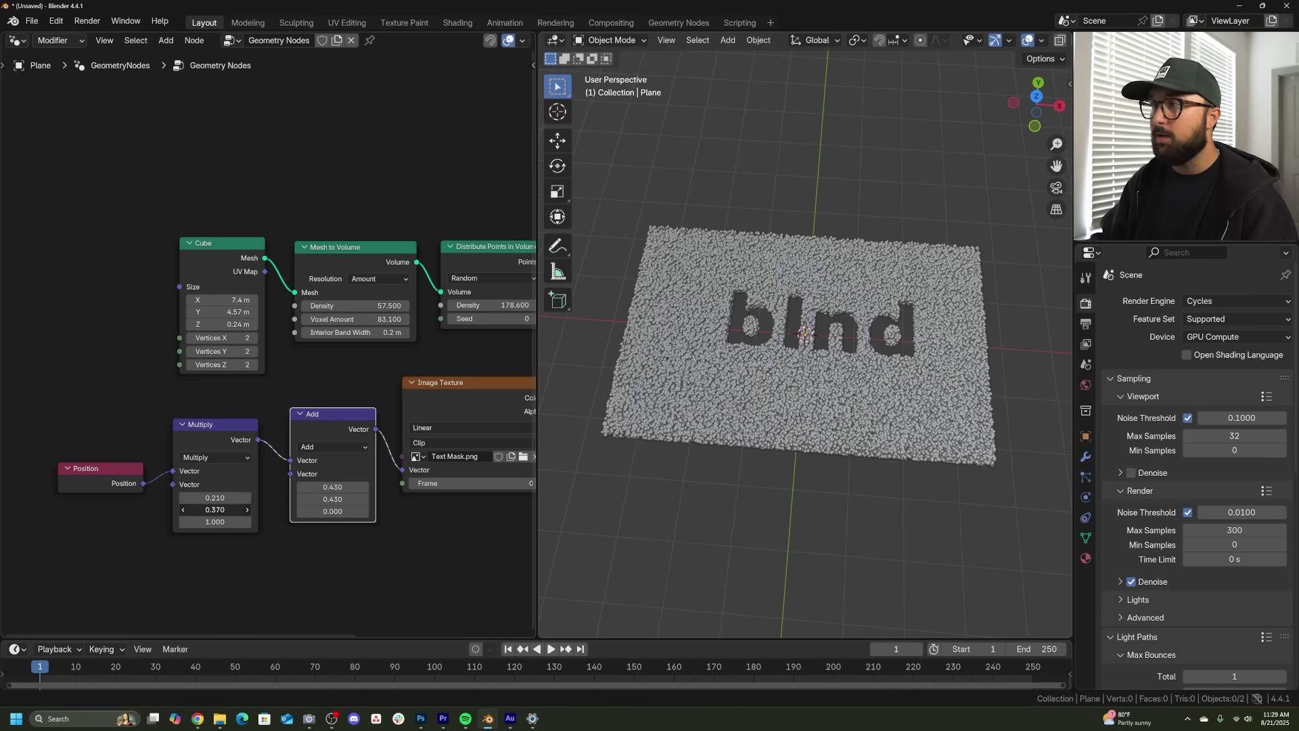
Step: Orbit and zoom to inspect the plane with the word blnd carved out
{"action": "scroll", "coordinate": [880, 216], "scroll_direction": "up", "scroll_amount": 5}
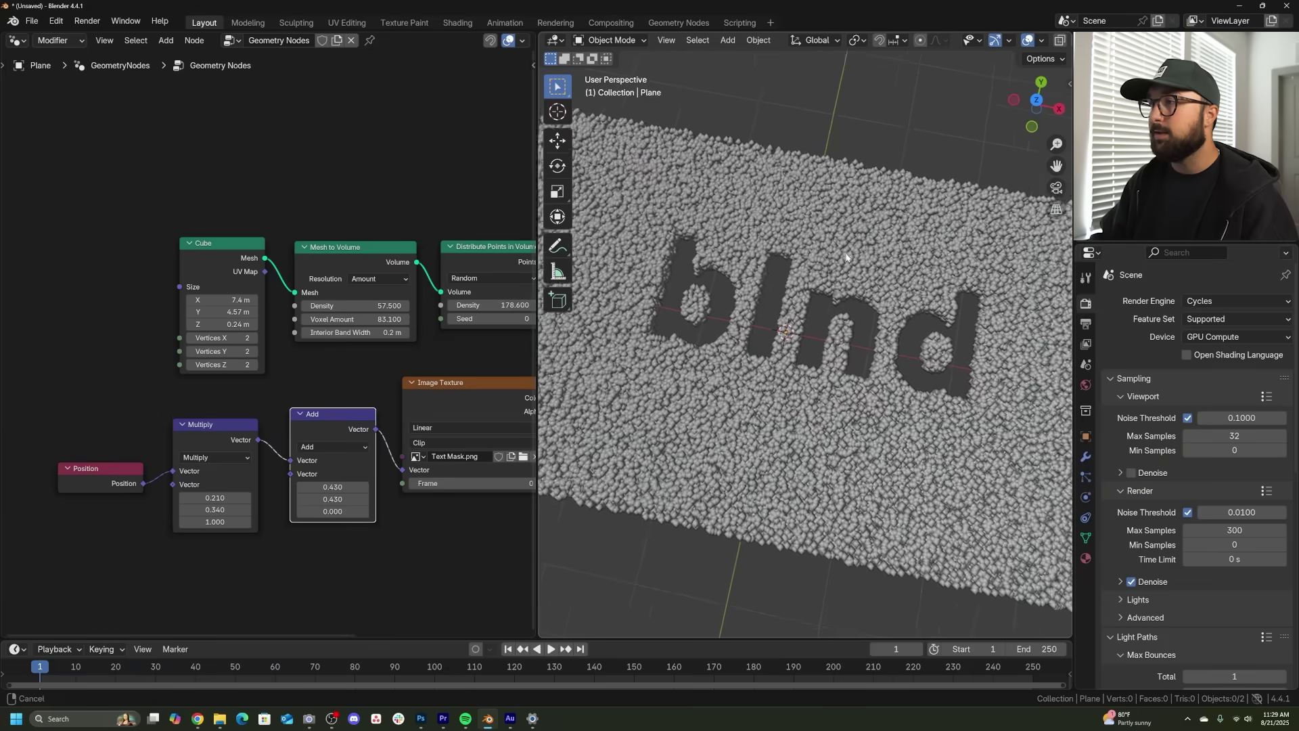
{"action": "middle_click_drag", "start_coordinate": [827, 253], "coordinate": [822, 202]}
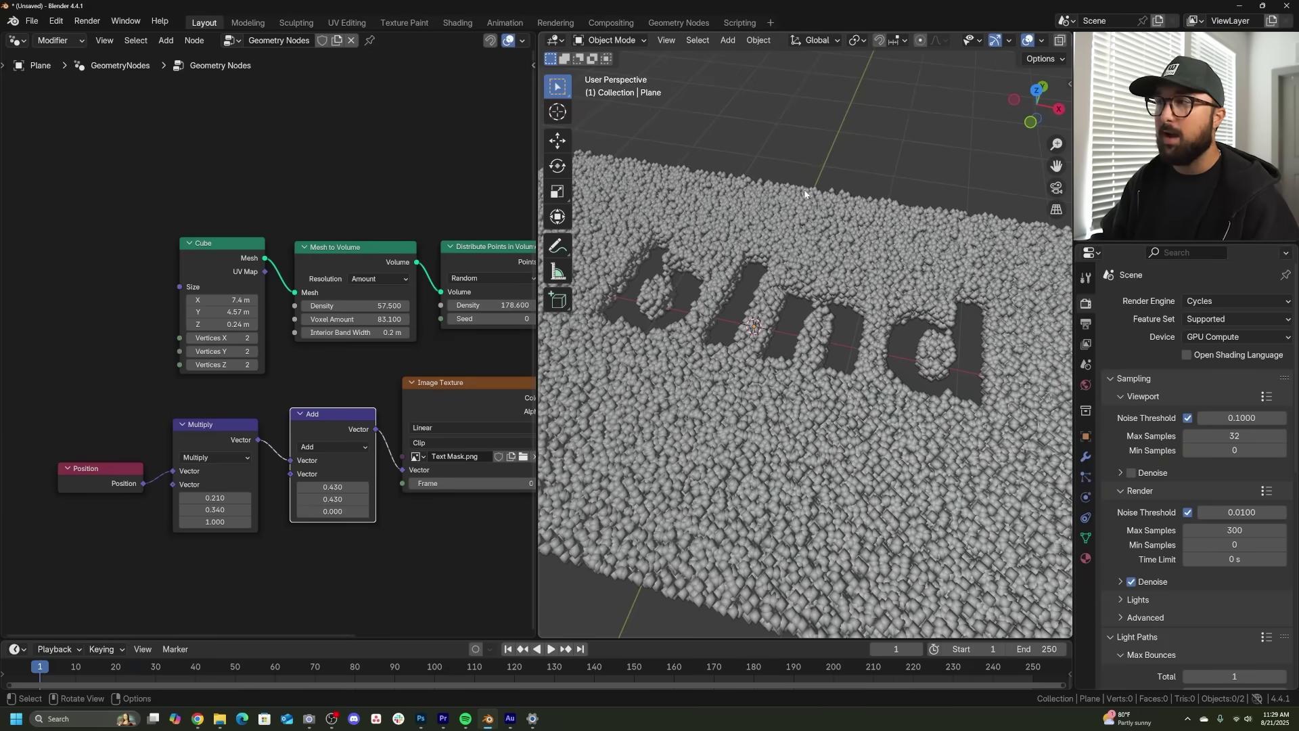
{"action": "middle_click_drag", "start_coordinate": [811, 247], "coordinate": [879, 306]}
{"action": "scroll", "coordinate": [839, 267], "scroll_direction": "up", "scroll_amount": 3}
{"action": "scroll", "coordinate": [853, 251], "scroll_direction": "down", "scroll_amount": 2}
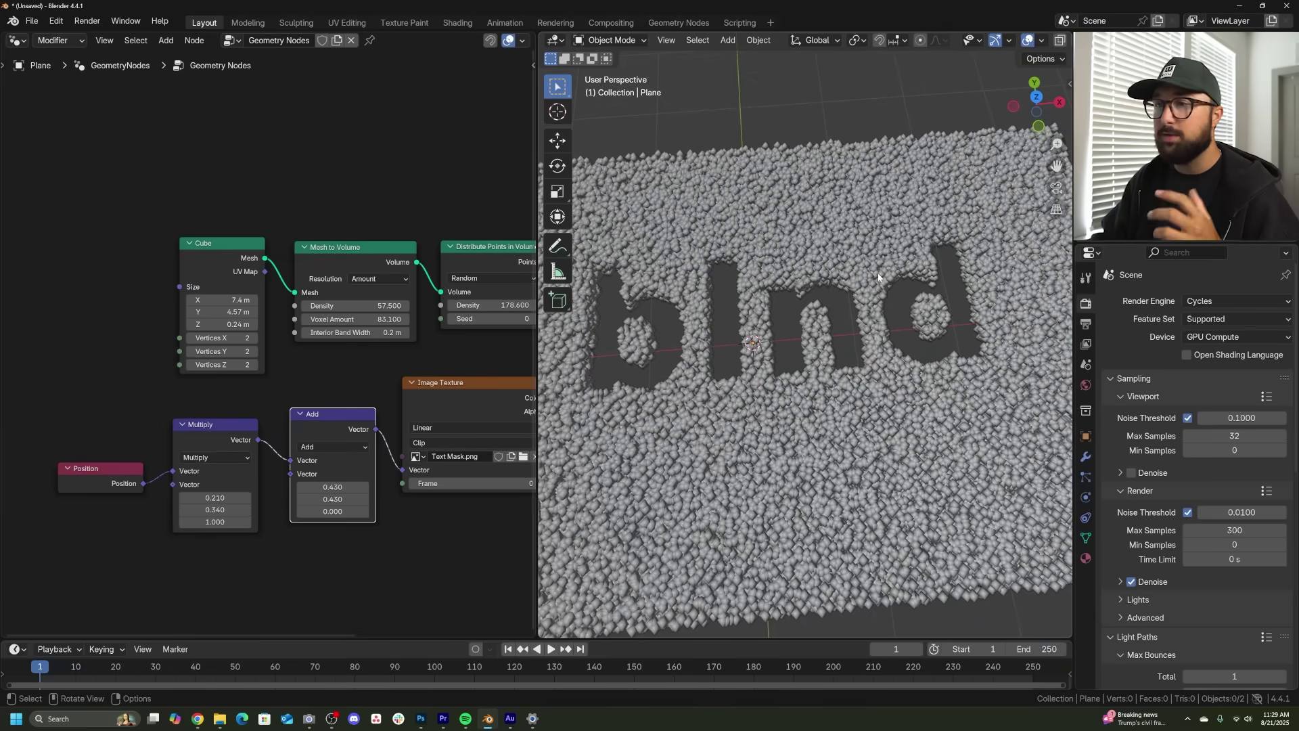
Step: Zoom the node editor to view the Ico Sphere, volume points, and 0.02 m Set Point Radius chain
{"action": "scroll", "coordinate": [435, 340], "scroll_direction": "down", "scroll_amount": 2}
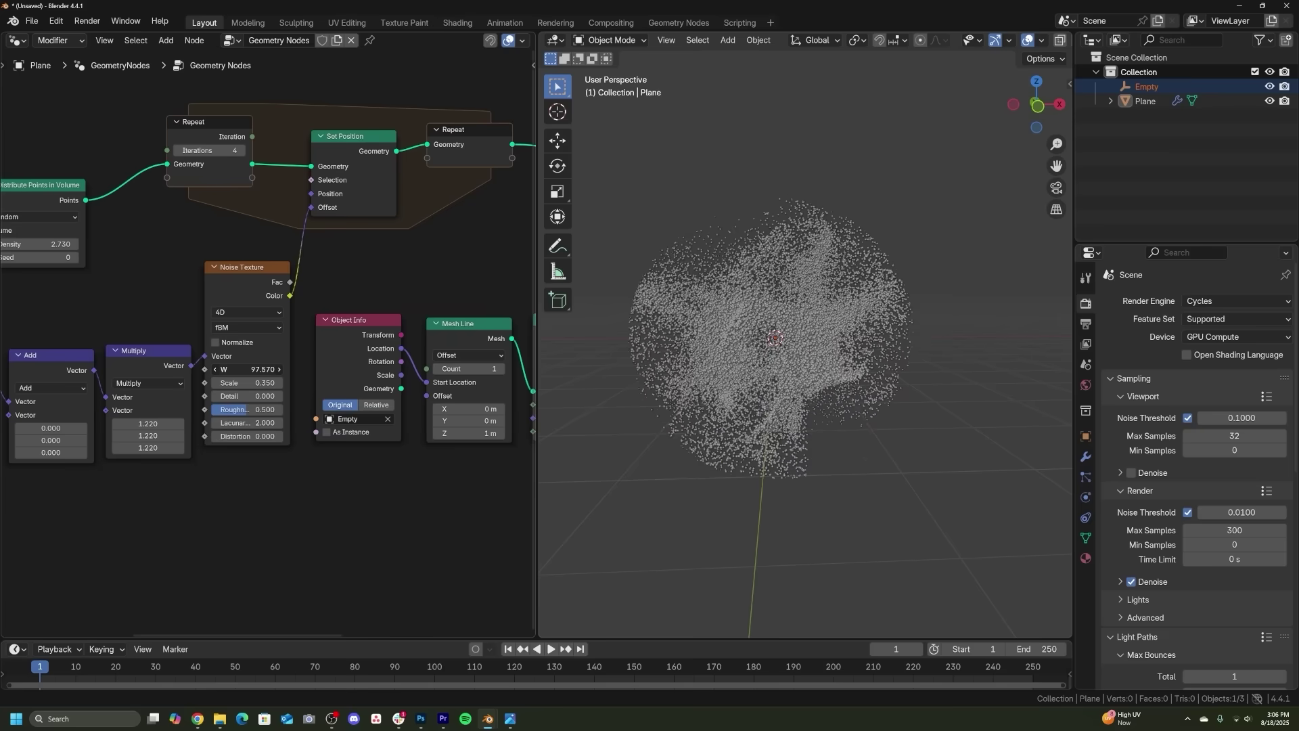
{"action": "scroll", "coordinate": [815, 408], "scroll_direction": "up", "scroll_amount": 5}
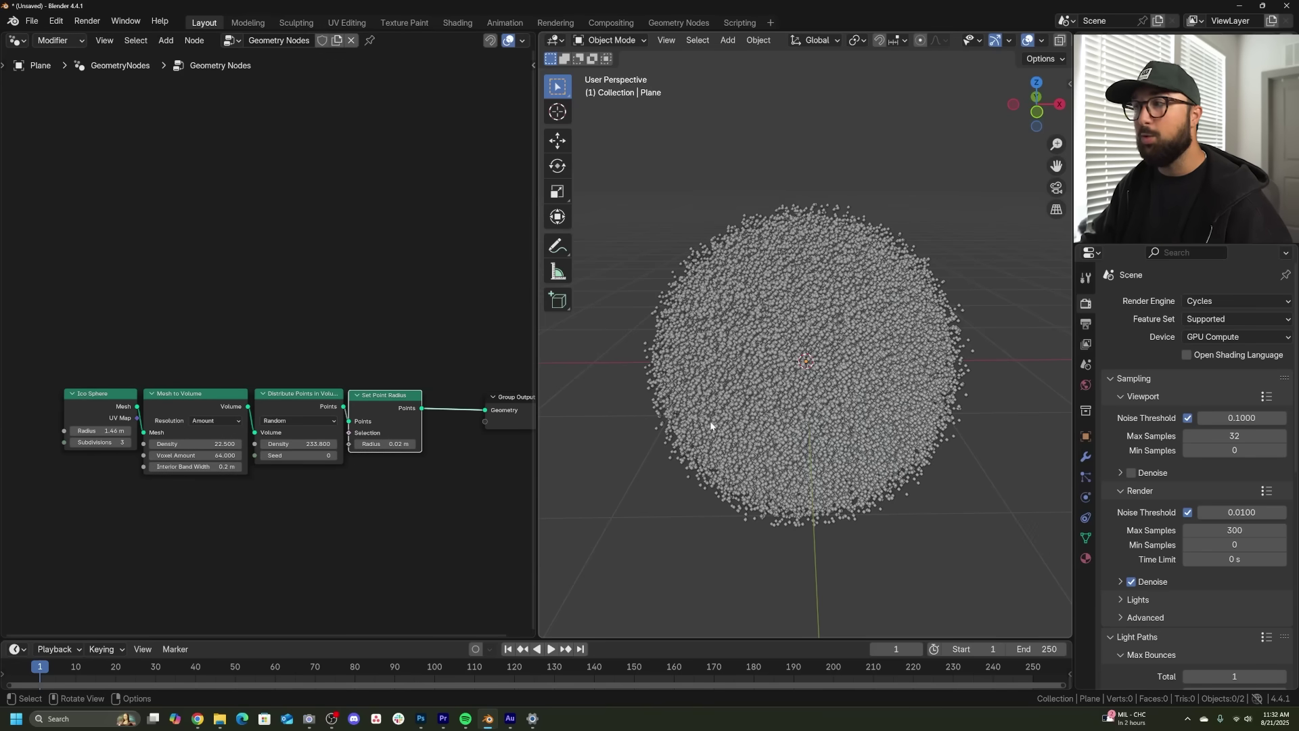
Step: Add a Set Position node onto the point sphere's output link
{"action": "middle_click_drag", "start_coordinate": [743, 423], "coordinate": [785, 409]}
{"action": "key", "text": "a"}
{"action": "scroll", "coordinate": [303, 398], "scroll_direction": "up", "scroll_amount": 1}
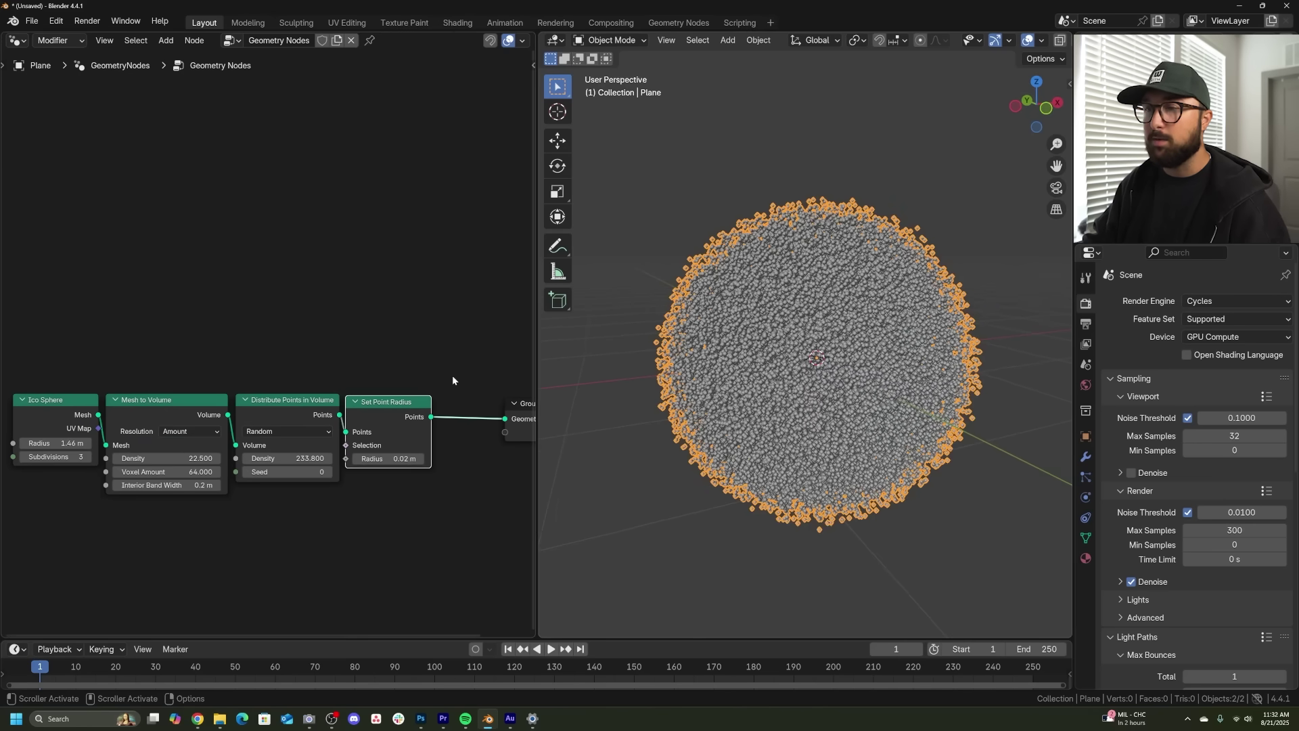
{"action": "middle_click_drag", "start_coordinate": [456, 373], "coordinate": [240, 360]}
{"action": "key", "text": "shift+a"}
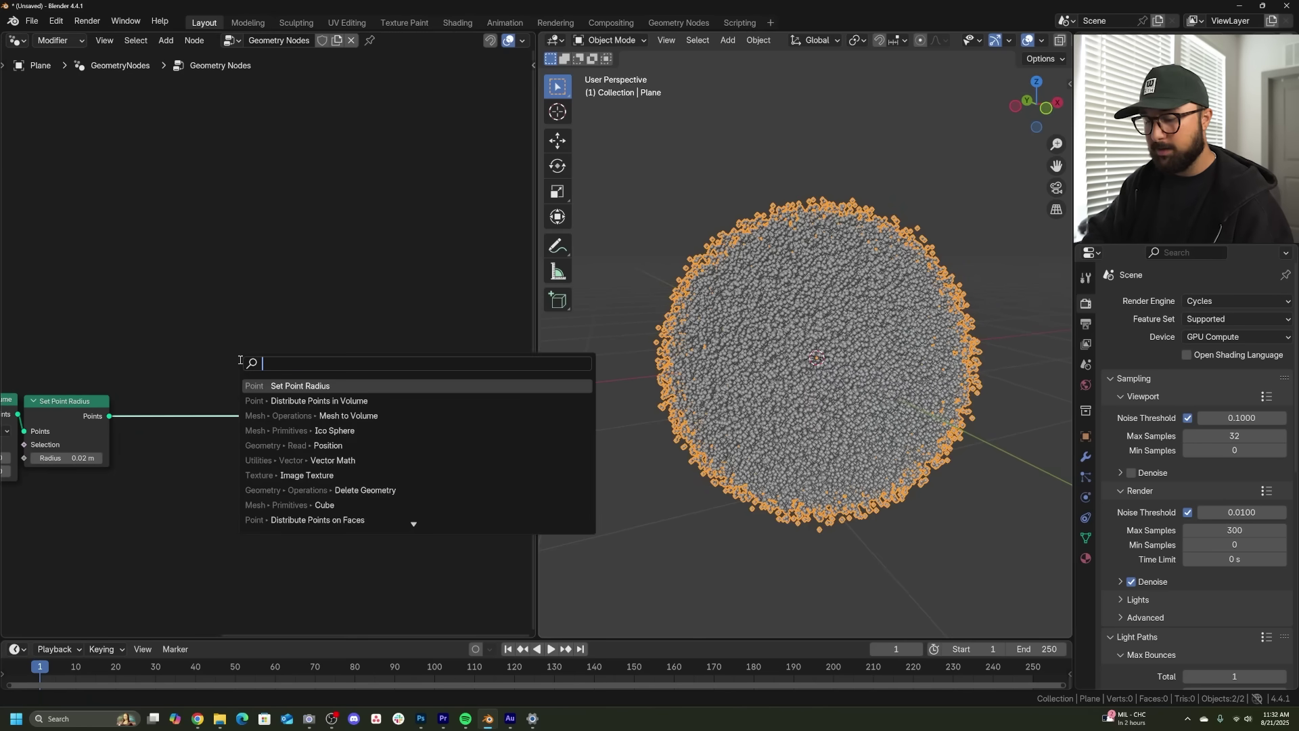
{"action": "type", "text": "set pos"}
{"action": "key", "text": "Return"}
{"action": "left_click", "coordinate": [224, 377]}
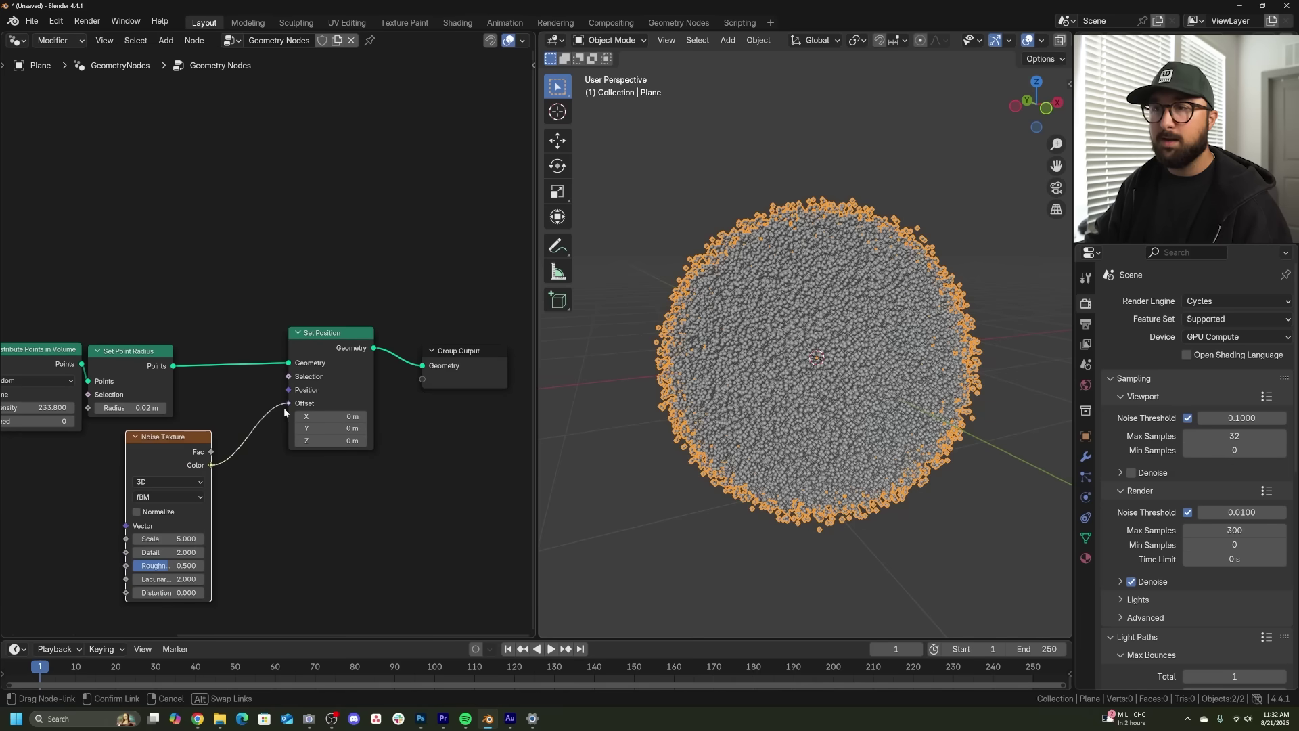
Step: Drive the Offset with noise Color: Detail 0, Scale 0.5, 4D, W about 1.94
{"action": "left_click_drag", "start_coordinate": [284, 410], "coordinate": [288, 418]}
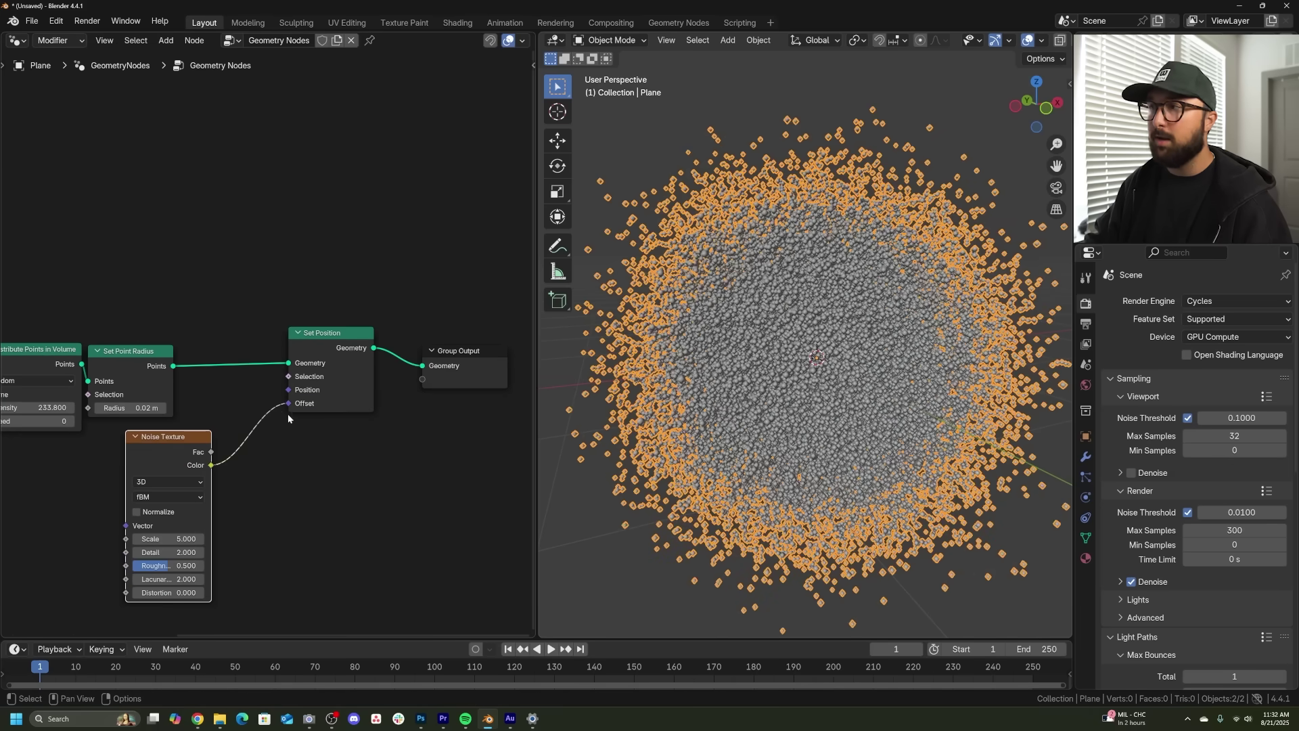
{"action": "left_click_drag", "start_coordinate": [181, 547], "coordinate": [184, 550]}
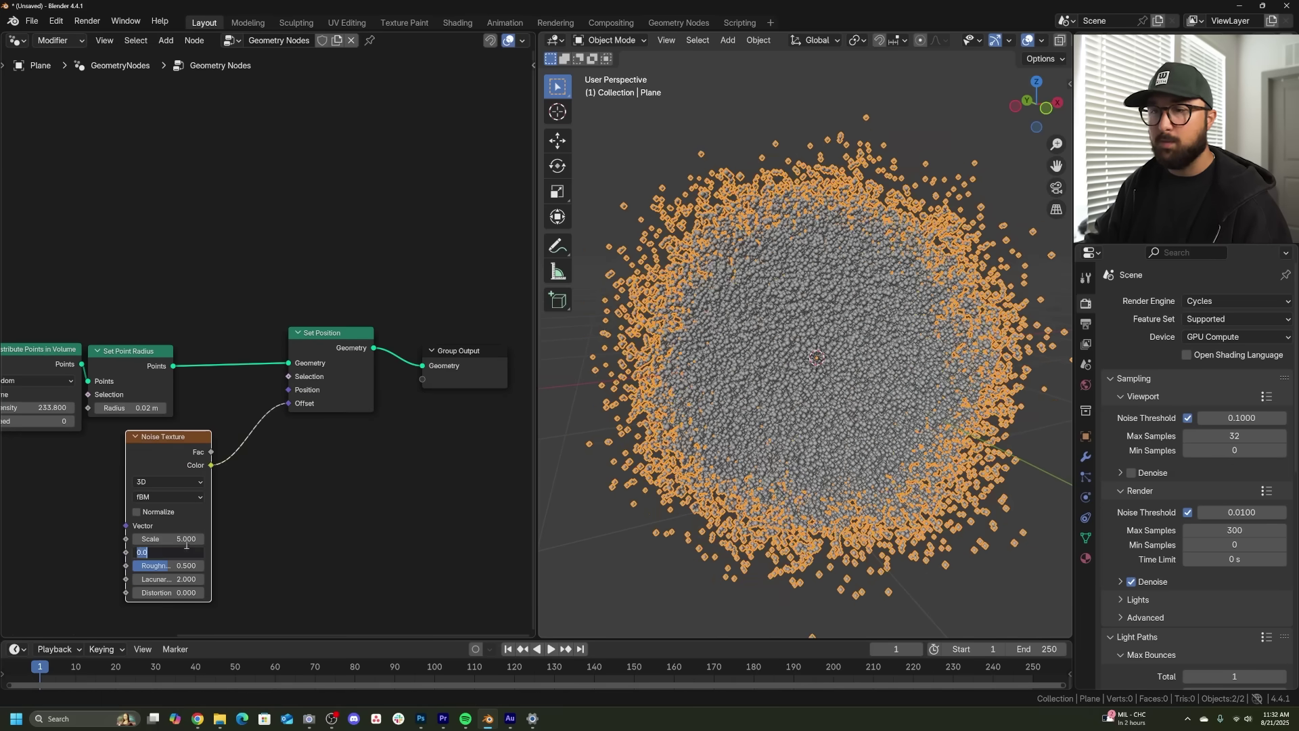
{"action": "type", "text": "0.5"}
{"action": "key", "text": "Return"}
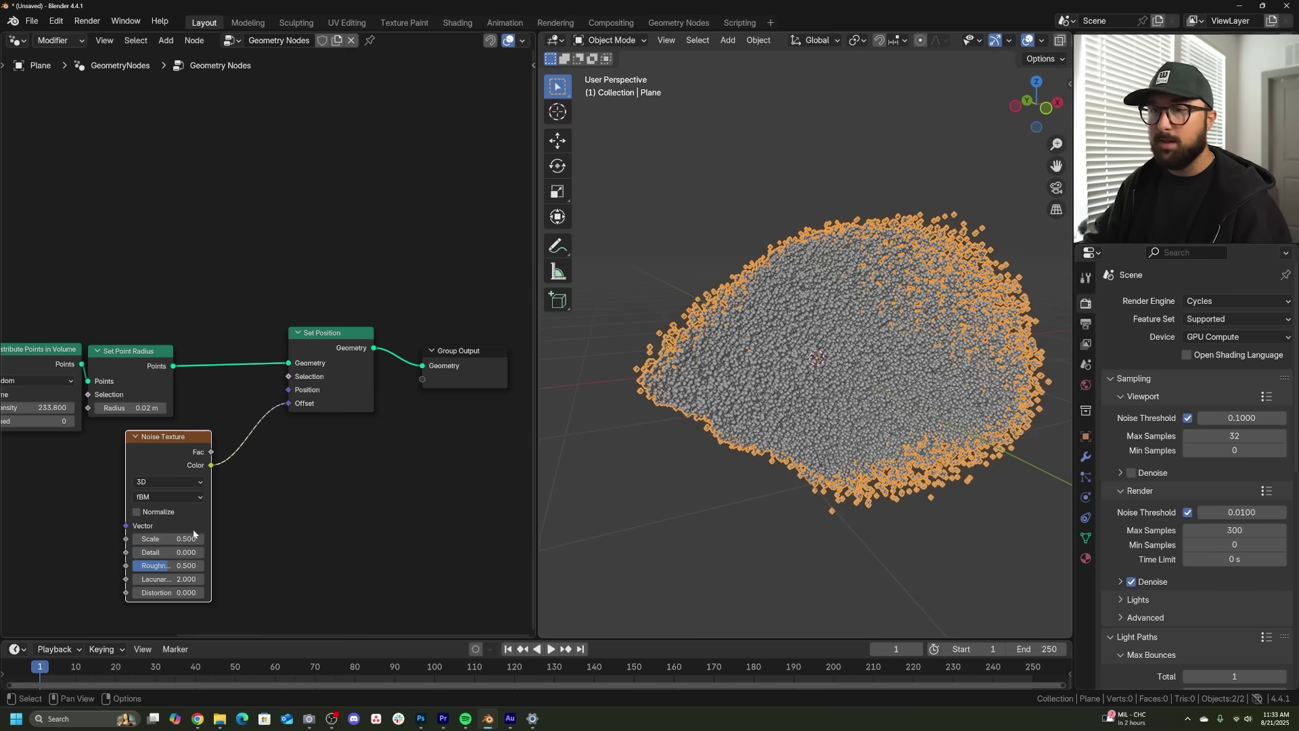
{"action": "left_click", "coordinate": [155, 481]}
{"action": "left_click", "coordinate": [146, 553]}
{"action": "left_click_drag", "start_coordinate": [182, 539], "coordinate": [324, 485]}
Step: Insert a vector Scale node before Offset and set the noise Scale to 0.900
{"action": "left_click", "coordinate": [279, 672]}
{"action": "left_click", "coordinate": [275, 525]}
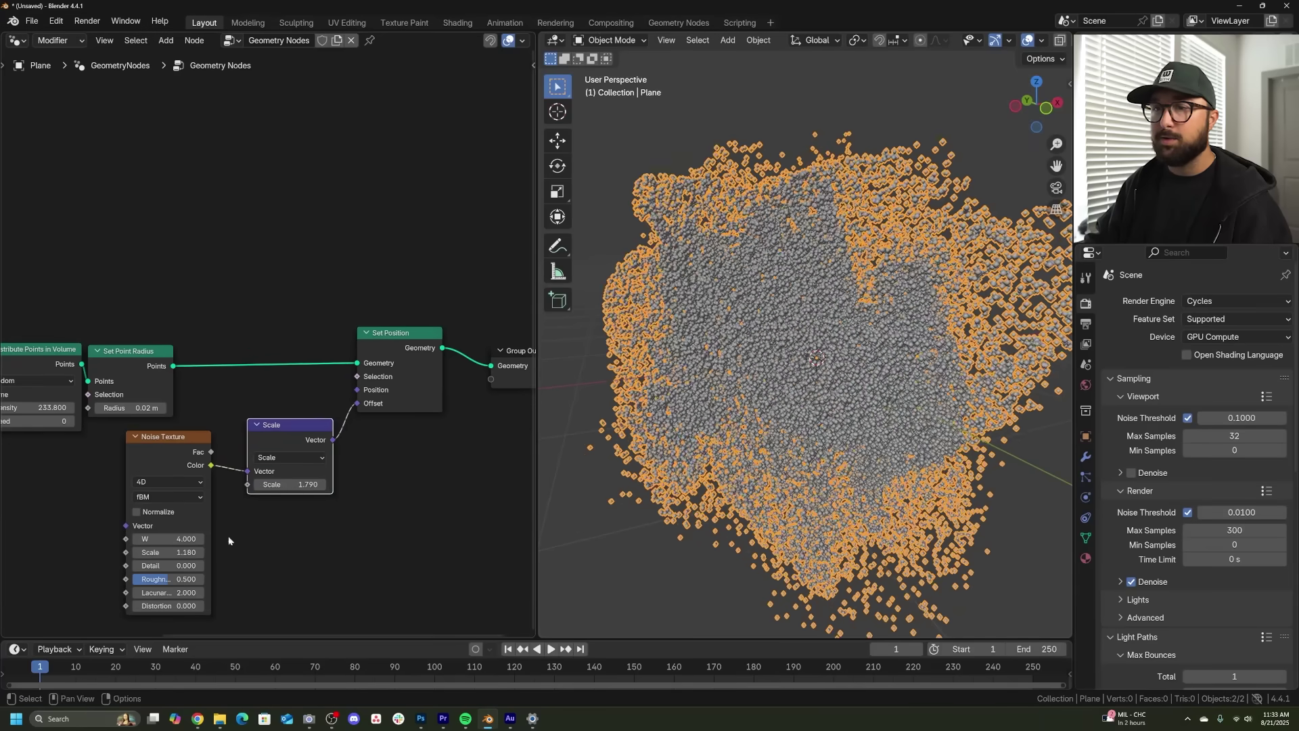
{"action": "left_click_drag", "start_coordinate": [169, 552], "coordinate": [717, 360]}
{"action": "scroll", "coordinate": [724, 356], "scroll_direction": "down", "scroll_amount": 2}
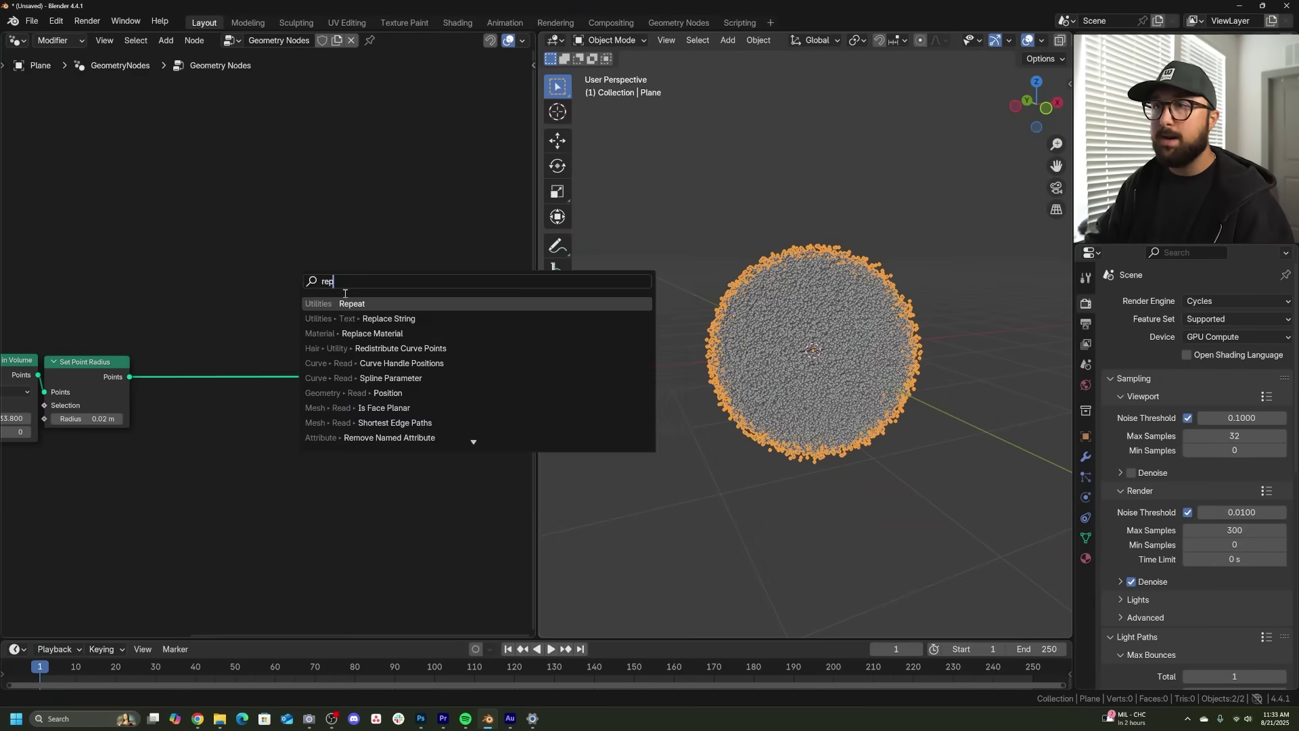
Step: Insert a Repeat zone after Set Point Radius and connect it to Group Output
{"action": "key", "text": "Return"}
{"action": "left_click", "coordinate": [255, 352]}
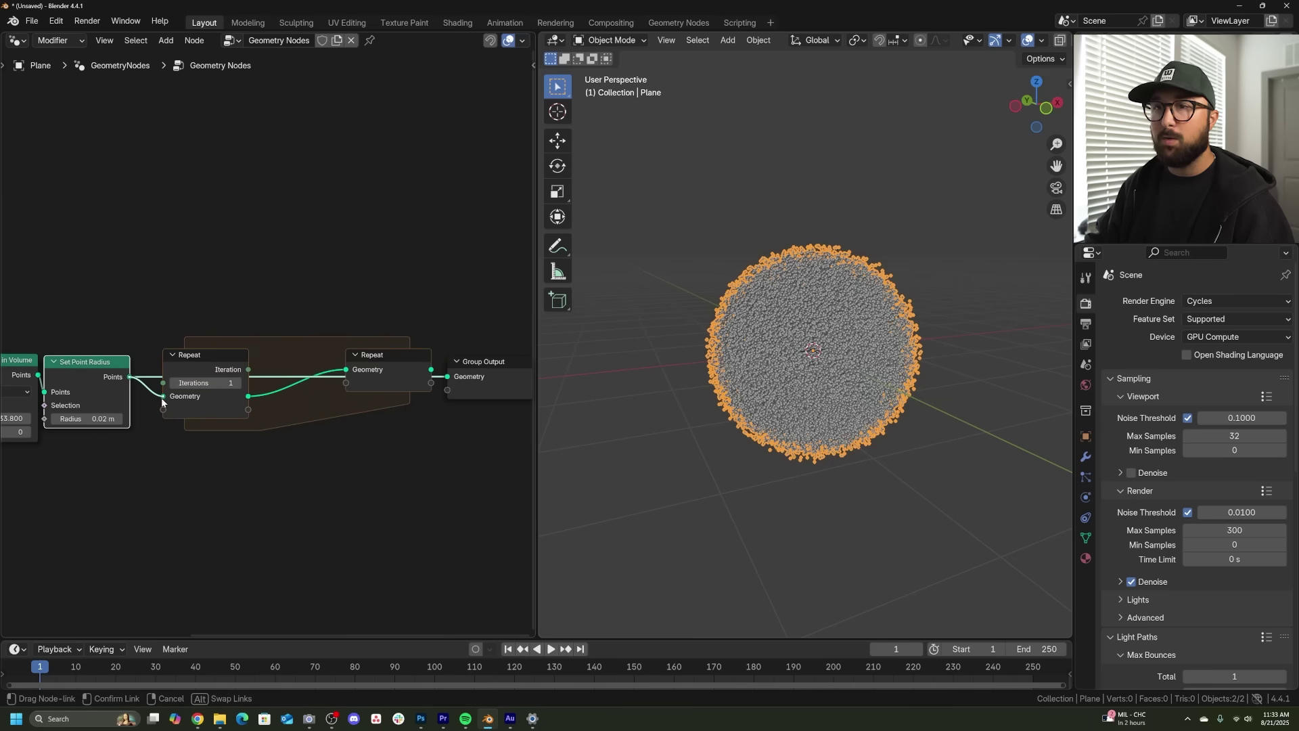
{"action": "left_click_drag", "start_coordinate": [454, 379], "coordinate": [448, 376]}
Step: Add a Set Position node and move it inside the Repeat zone
{"action": "key", "text": "shift+a"}
{"action": "type", "text": "set p"}
{"action": "key", "text": "Return"}
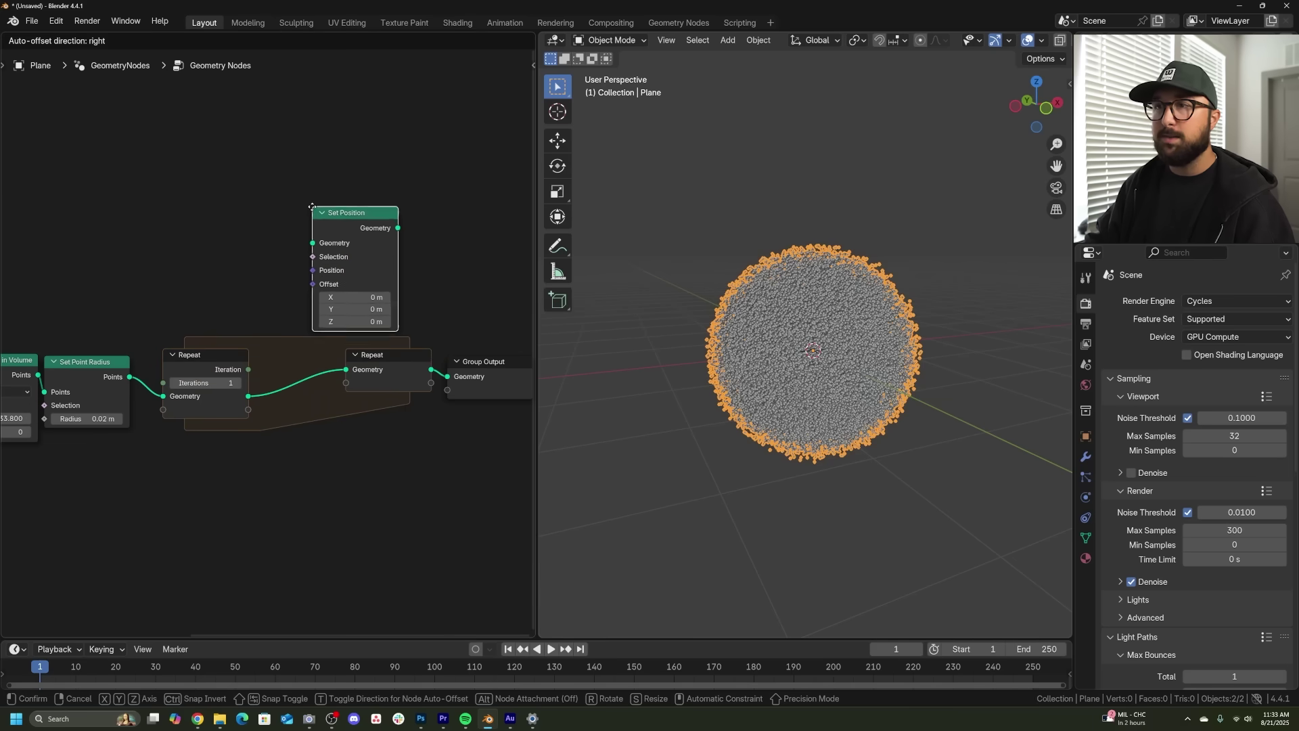
{"action": "left_click", "coordinate": [270, 191]}
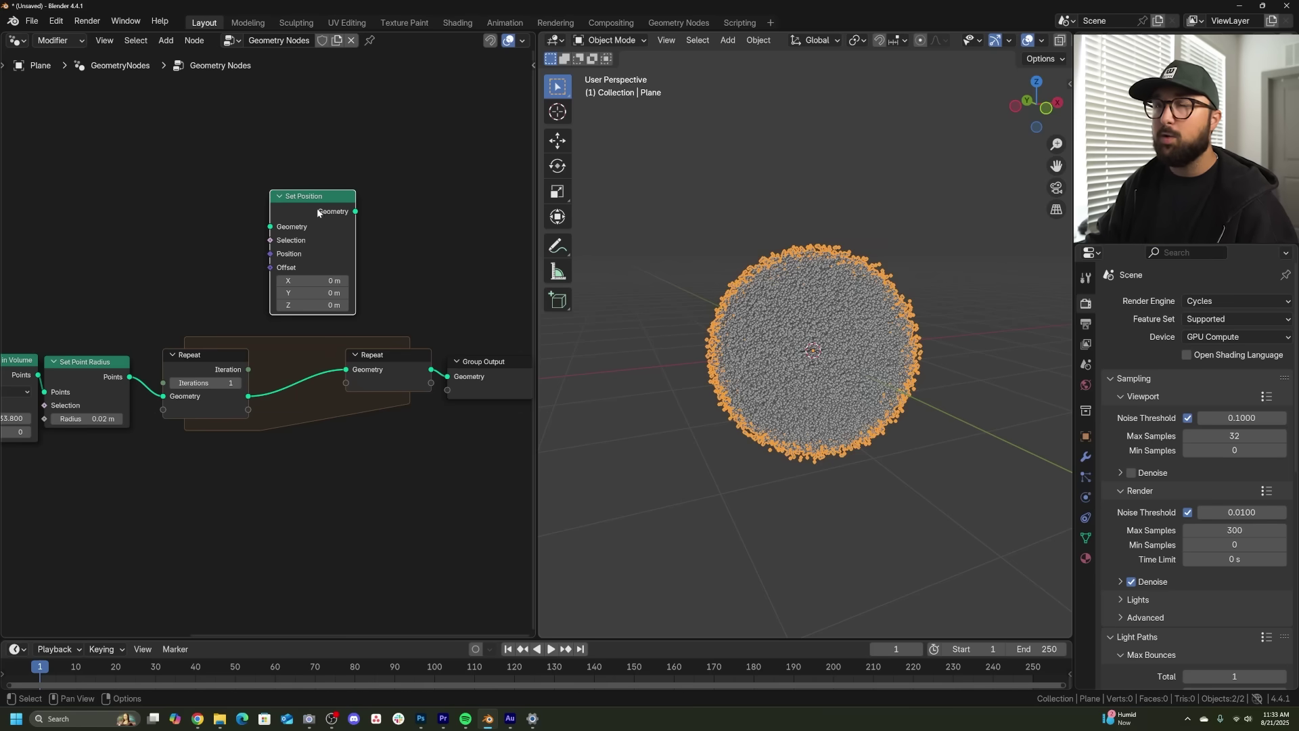
{"action": "left_click_drag", "start_coordinate": [317, 209], "coordinate": [309, 344]}
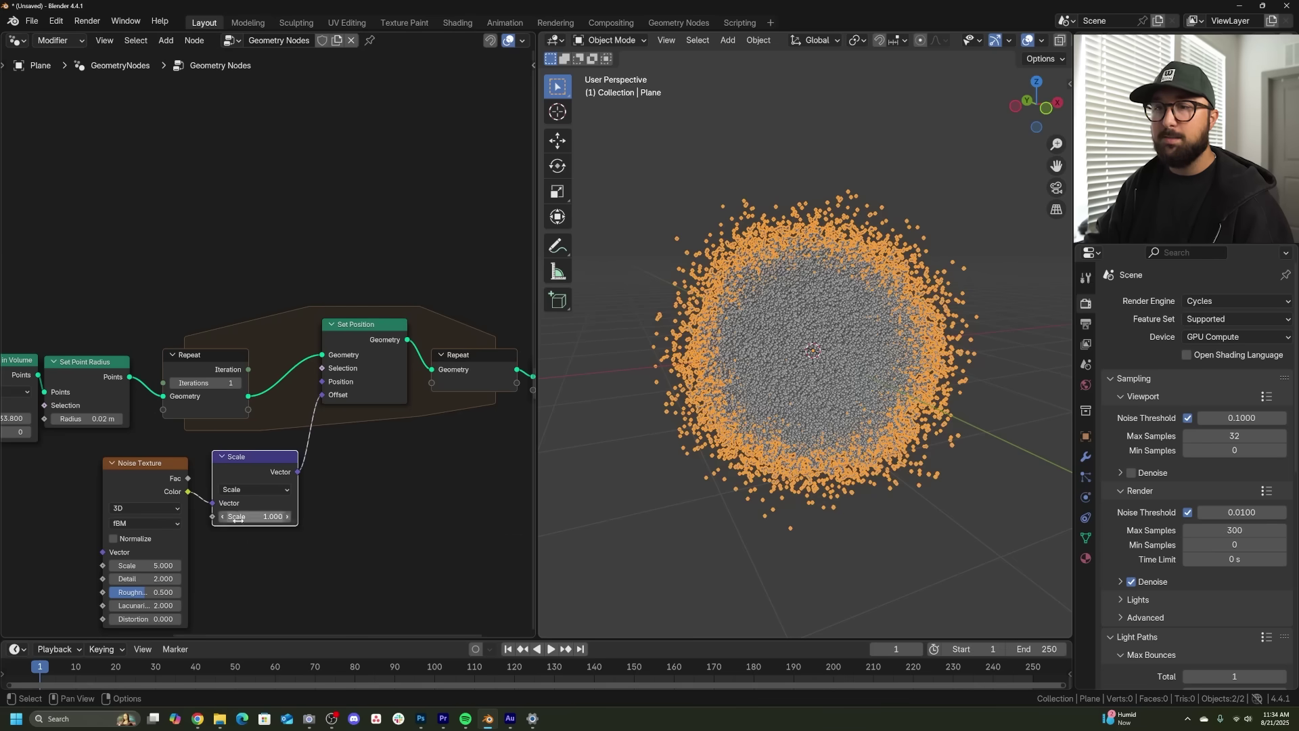
Step: Set the noise Detail to 0 and the Repeat iterations to 6
{"action": "middle_click_drag", "start_coordinate": [238, 518], "coordinate": [314, 485]}
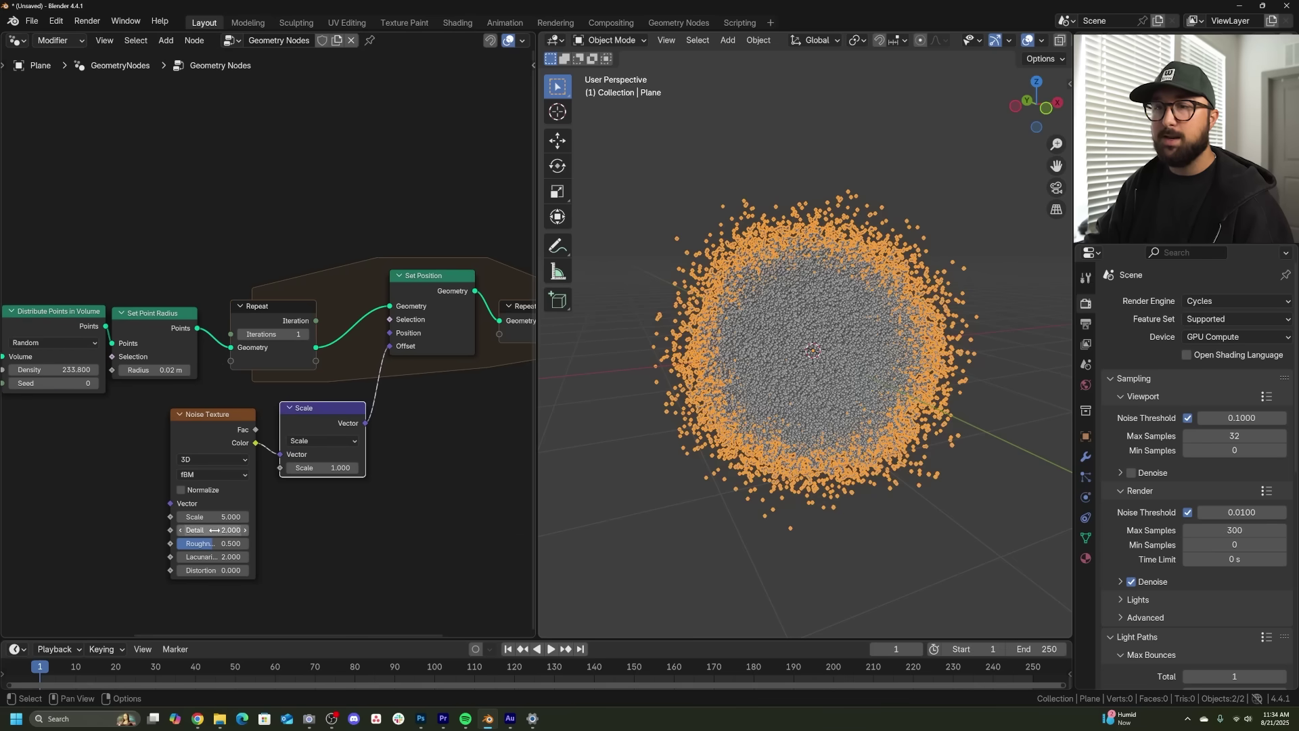
{"action": "left_click_drag", "start_coordinate": [213, 531], "coordinate": [180, 519]}
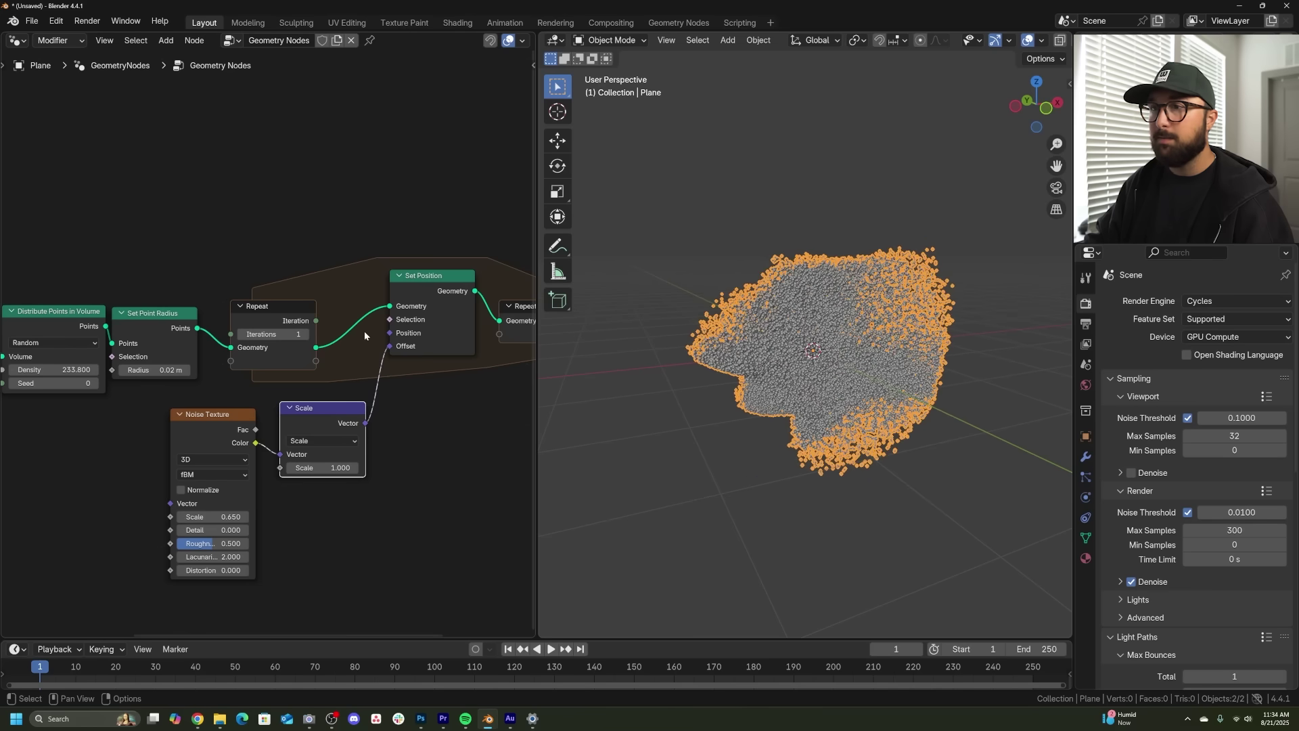
{"action": "left_click_drag", "start_coordinate": [271, 335], "coordinate": [297, 334]}
{"action": "left_click", "coordinate": [754, 456]}
{"action": "middle_click_drag", "start_coordinate": [753, 456], "coordinate": [879, 372]}
{"action": "scroll", "coordinate": [804, 420], "scroll_direction": "up", "scroll_amount": 5}
Step: Switch the noise to 4D with W 1.690 and reduce the Scale node's offset strength
{"action": "left_click", "coordinate": [205, 460]}
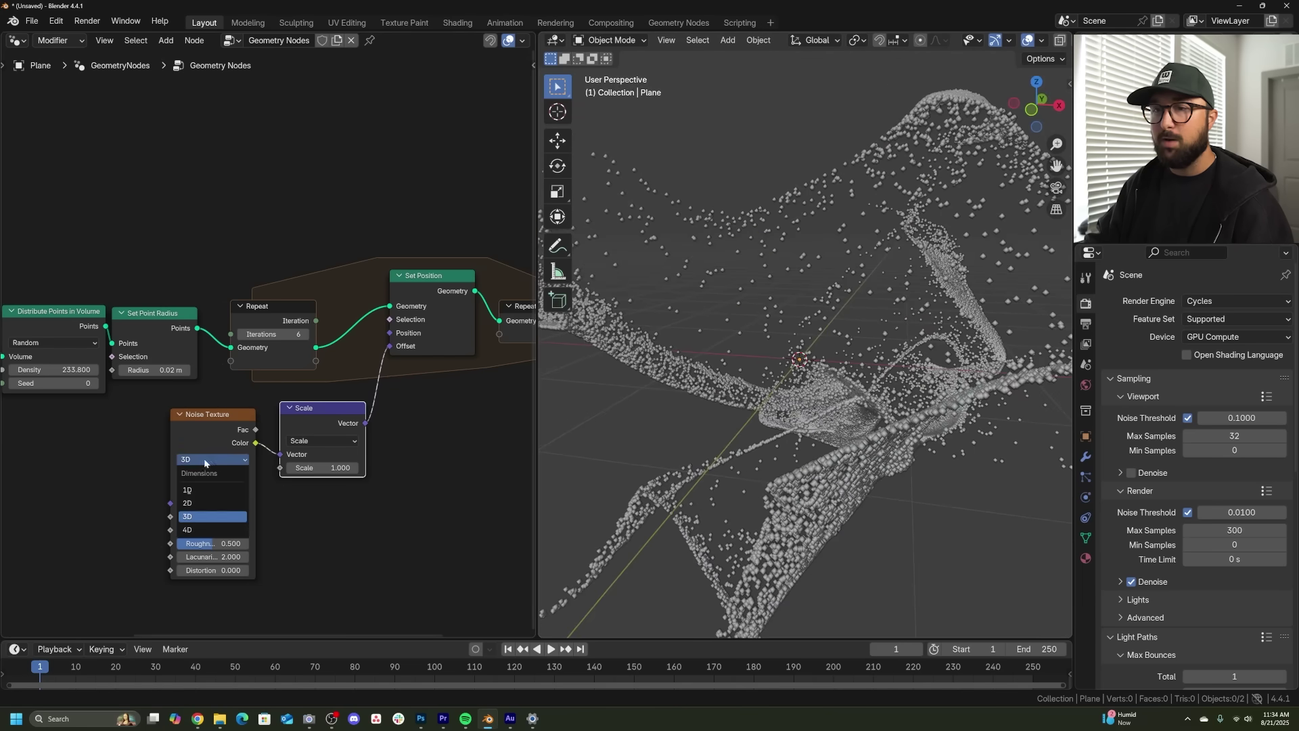
{"action": "left_click", "coordinate": [198, 531]}
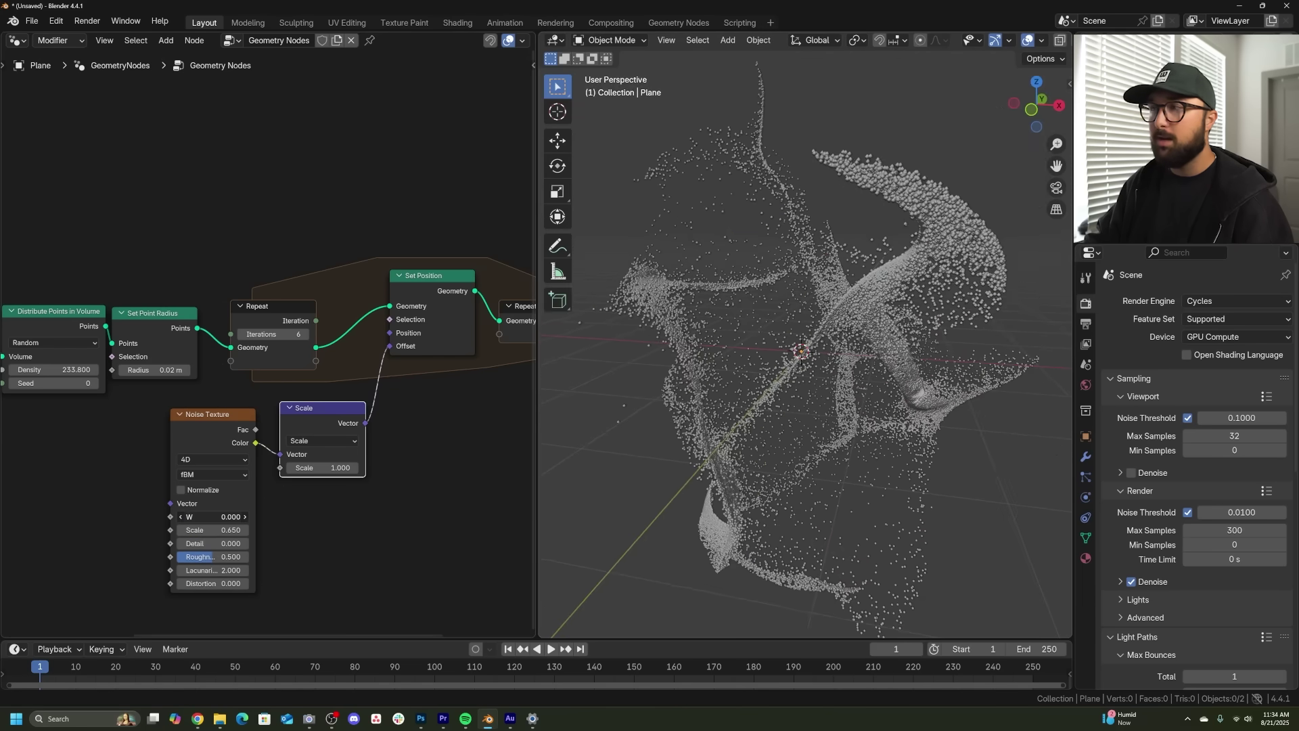
{"action": "left_click_drag", "start_coordinate": [213, 516], "coordinate": [321, 517]}
{"action": "left_click_drag", "start_coordinate": [343, 467], "coordinate": [305, 468], "text": "shift"}
{"action": "left_click_drag", "start_coordinate": [319, 412], "coordinate": [326, 419]}
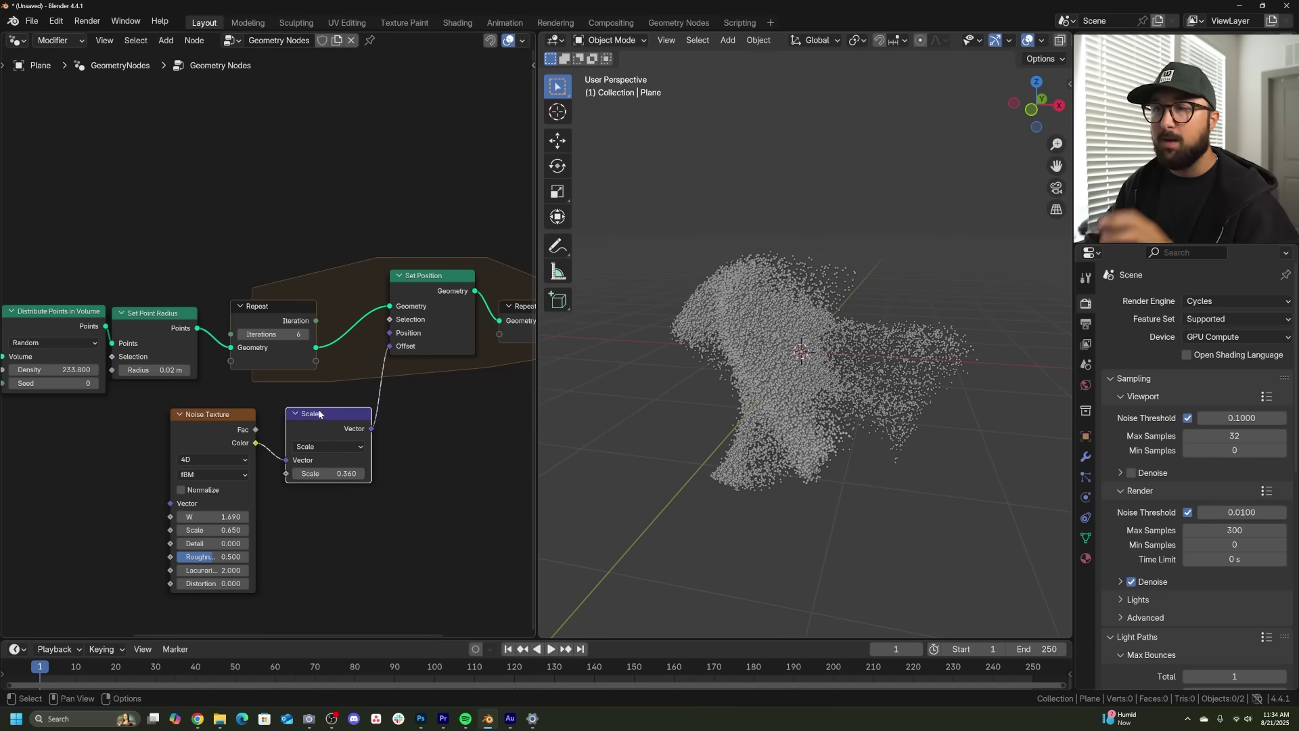
Step: Raise the Repeat iterations to 12 and the noise Scale to 0.860
{"action": "left_click_drag", "start_coordinate": [305, 335], "coordinate": [358, 335]}
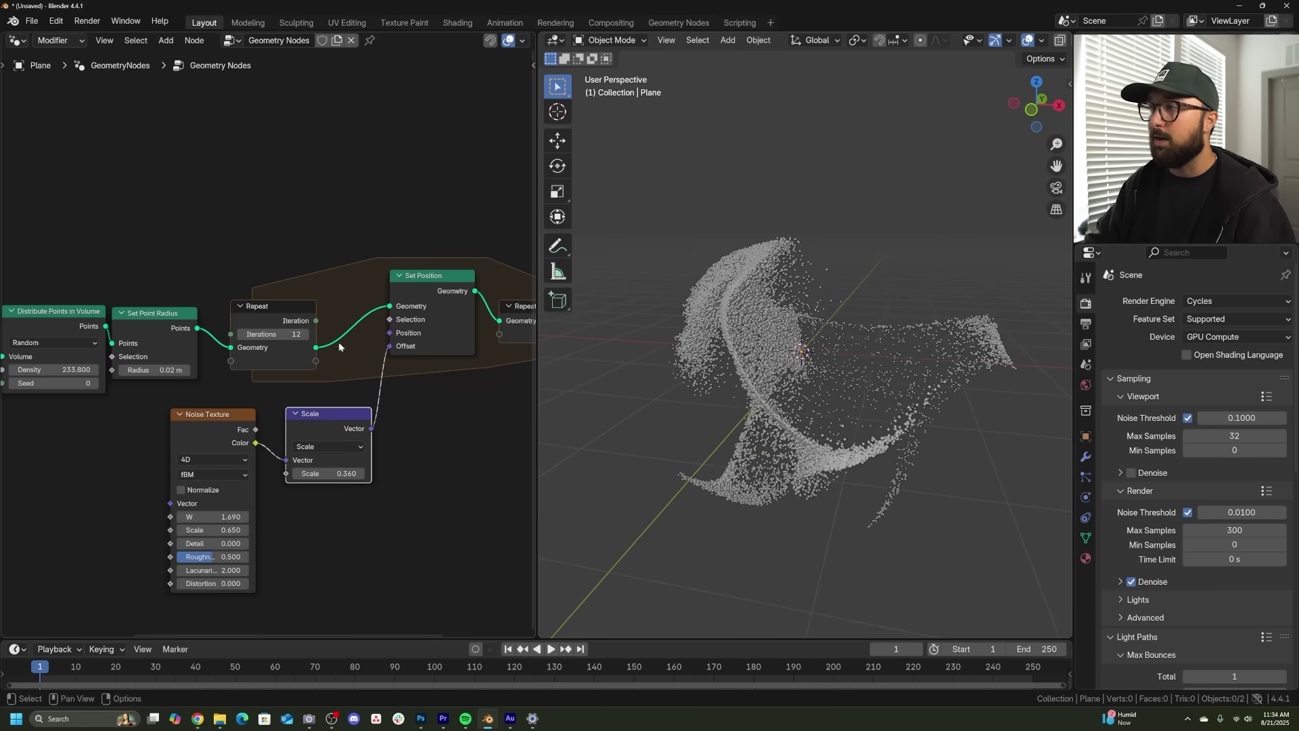
{"action": "middle_click_drag", "start_coordinate": [562, 389], "coordinate": [712, 416]}
{"action": "left_click_drag", "start_coordinate": [213, 530], "coordinate": [241, 529]}
{"action": "middle_click_drag", "start_coordinate": [662, 445], "coordinate": [820, 445]}
{"action": "scroll", "coordinate": [846, 437], "scroll_direction": "up", "scroll_amount": 5}
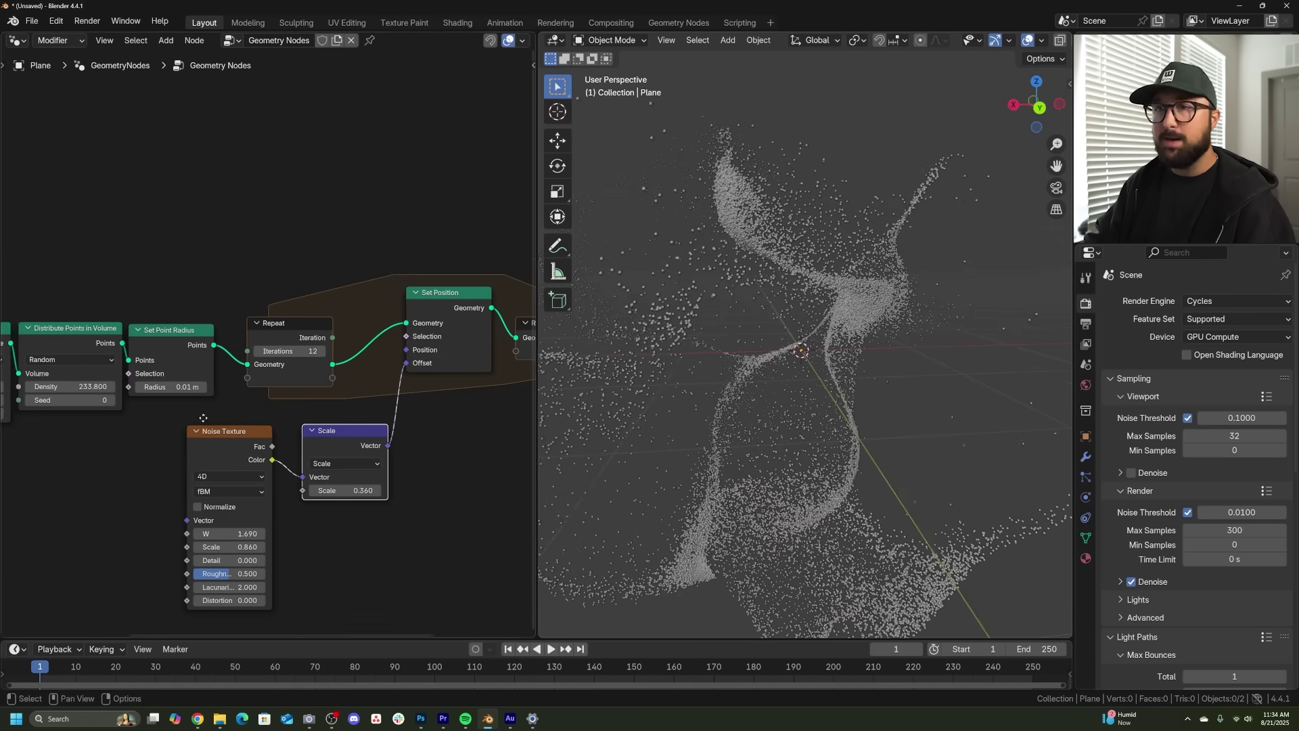
Step: Raise the point Density to 469.2 and the Mesh to Volume Density to 28.9
{"action": "middle_click_drag", "start_coordinate": [103, 387], "coordinate": [356, 365]}
{"action": "left_click_drag", "start_coordinate": [308, 347], "coordinate": [349, 347]}
{"action": "left_click_drag", "start_coordinate": [202, 346], "coordinate": [246, 346]}
{"action": "scroll", "coordinate": [339, 379], "scroll_direction": "down", "scroll_amount": 1}
{"action": "middle_click_drag", "start_coordinate": [573, 383], "coordinate": [801, 368]}
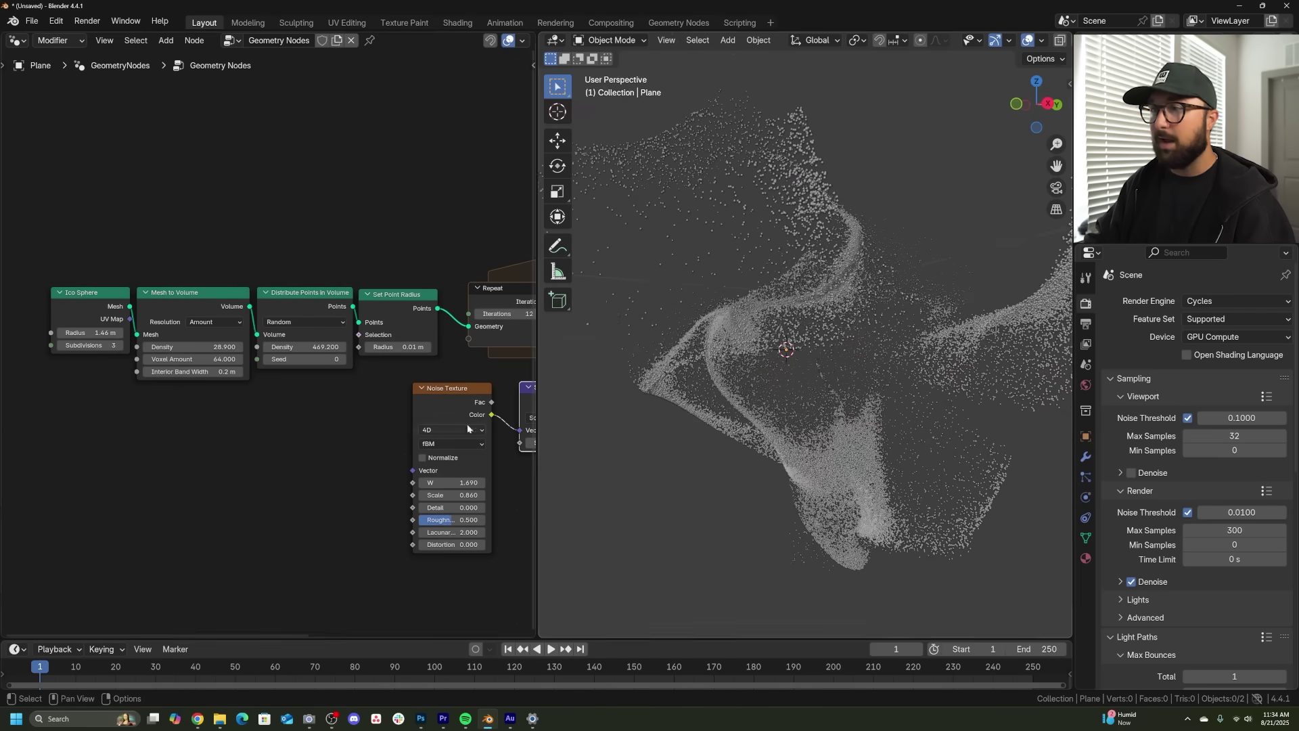
Step: Adjust the offset Scale value, first up to 1.740, then down to 0.320
{"action": "middle_click_drag", "start_coordinate": [444, 428], "coordinate": [343, 436]}
{"action": "mouse_move", "coordinate": [460, 451]}
{"action": "left_mouse_down"}
{"action": "mouse_move", "coordinate": [555, 450]}
{"action": "mouse_move", "coordinate": [461, 450]}
{"action": "left_mouse_up"}
{"action": "middle_click_drag", "start_coordinate": [826, 386], "coordinate": [904, 414]}
{"action": "scroll", "coordinate": [904, 414], "scroll_direction": "up", "scroll_amount": 2}
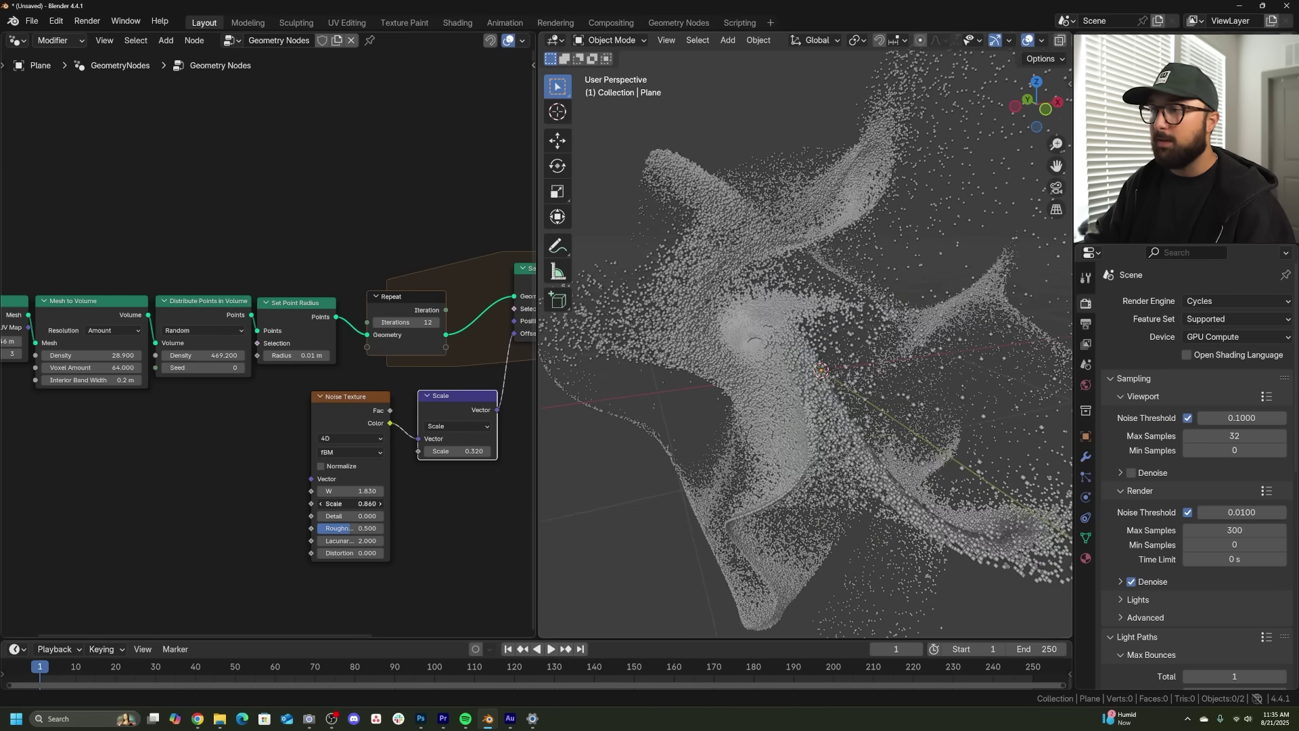
Step: Raise the Noise Texture W and Scale values, orbiting to inspect the rounded point cloud
{"action": "middle_click_drag", "start_coordinate": [779, 405], "coordinate": [916, 405]}
{"action": "left_click_drag", "start_coordinate": [359, 491], "coordinate": [389, 491]}
{"action": "middle_click_drag", "start_coordinate": [839, 382], "coordinate": [900, 372]}
{"action": "scroll", "coordinate": [370, 369], "scroll_direction": "down", "scroll_amount": 2}
{"action": "middle_click_drag", "start_coordinate": [370, 370], "coordinate": [261, 371]}
{"action": "scroll", "coordinate": [260, 371], "scroll_direction": "up", "scroll_amount": 1}
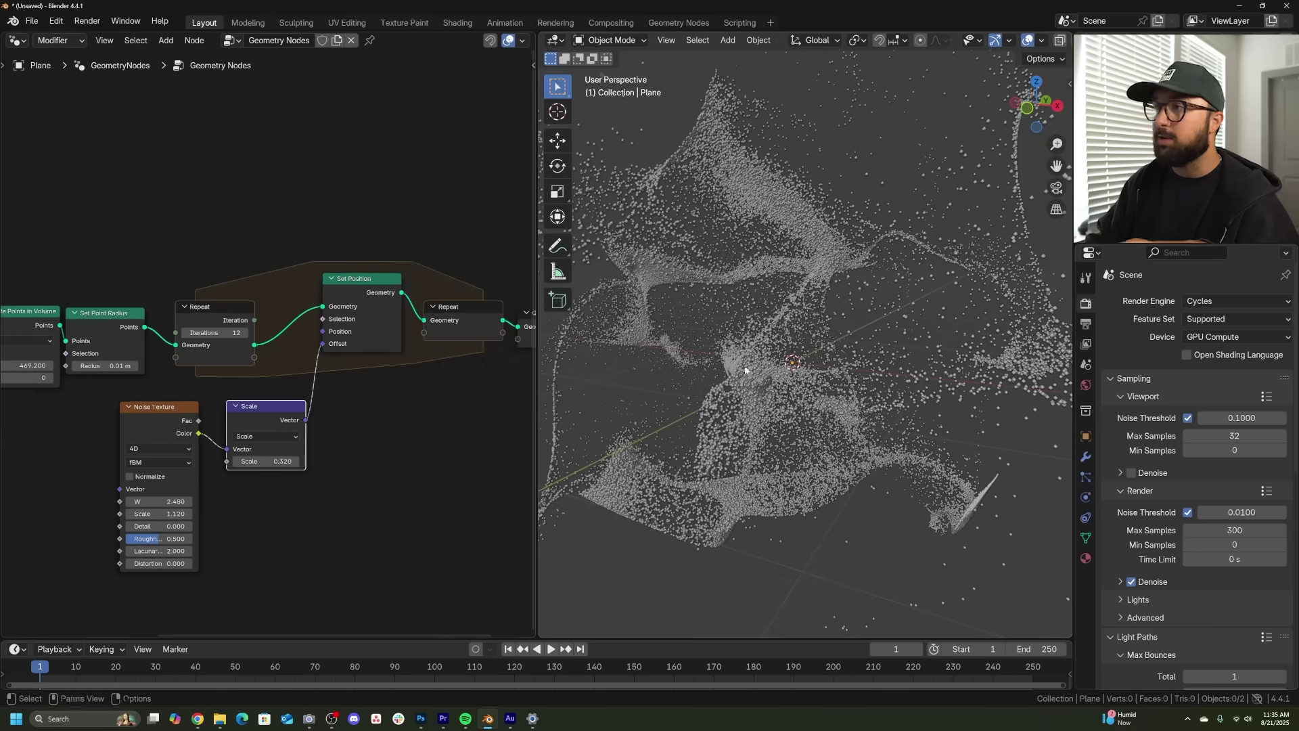
{"action": "middle_click_drag", "start_coordinate": [774, 368], "coordinate": [924, 393]}
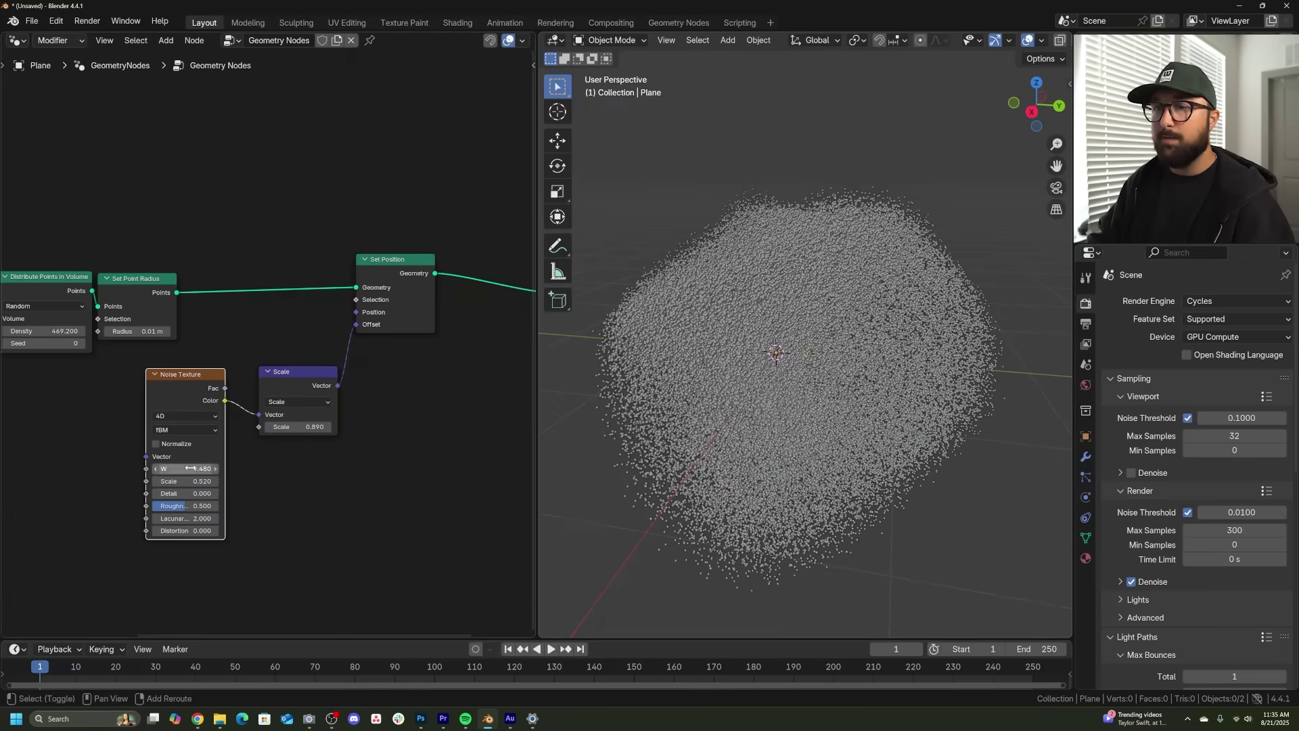
Step: Push the noise W up to 18.530 and duplicate the Noise Texture node
{"action": "left_click_drag", "start_coordinate": [191, 468], "coordinate": [276, 468]}
{"action": "left_click_drag", "start_coordinate": [182, 468], "coordinate": [231, 469]}
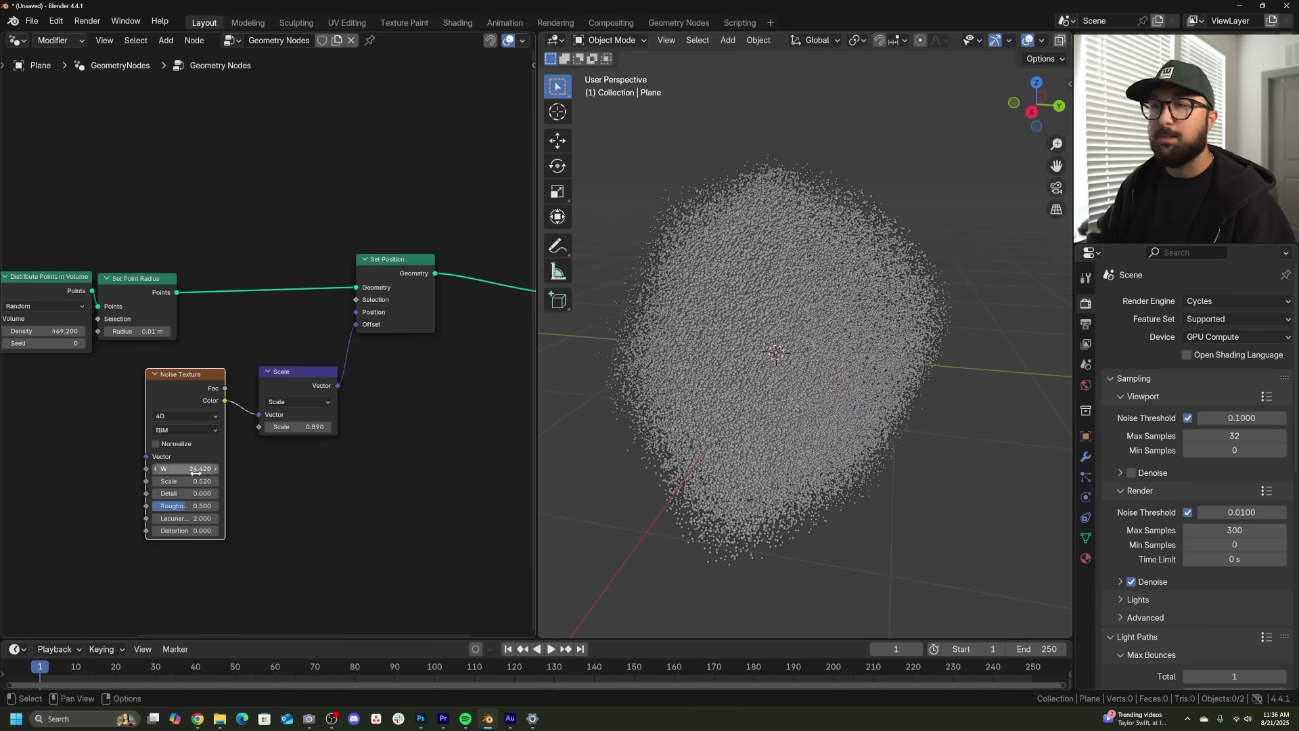
{"action": "key", "text": "shift+d"}
Step: Insert a Mix Color node onto the noise-to-Scale link
{"action": "key", "text": "shift+a"}
{"action": "left_click", "coordinate": [369, 416]}
{"action": "type", "text": "mic"}
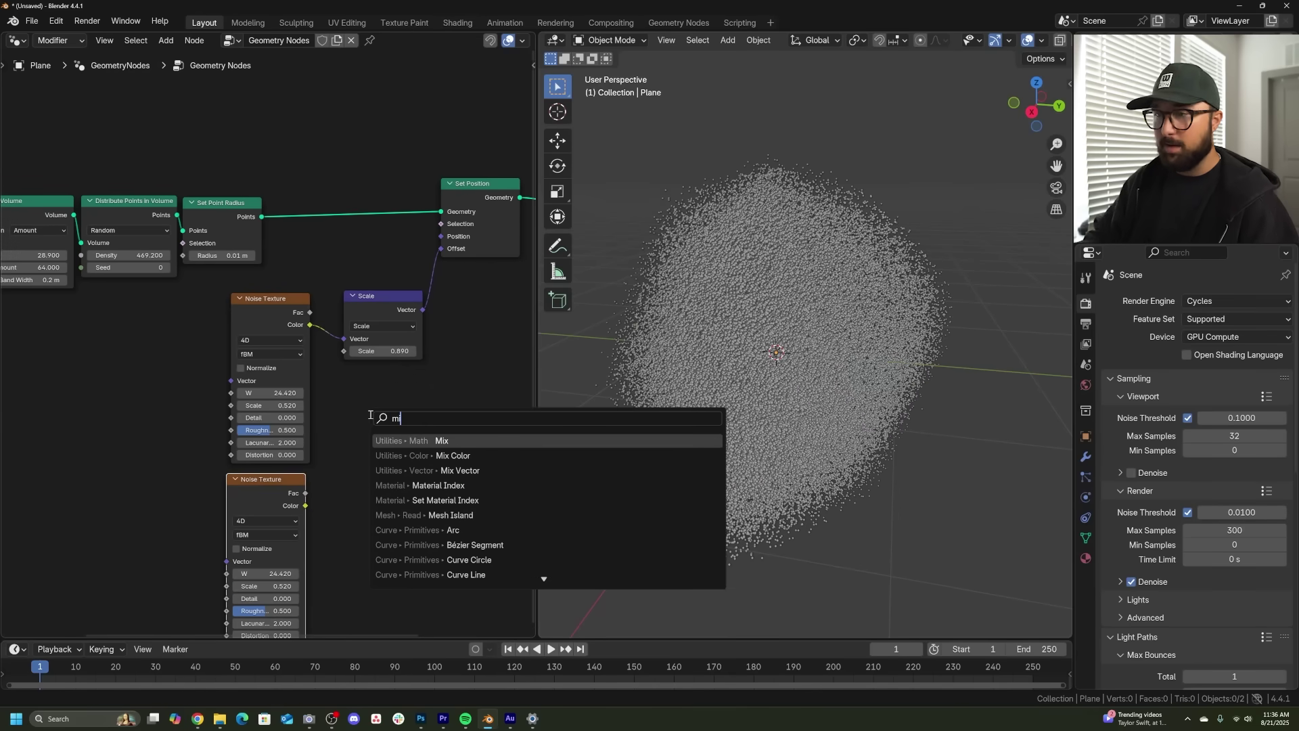
{"action": "left_click", "coordinate": [456, 441]}
{"action": "left_click", "coordinate": [378, 466]}
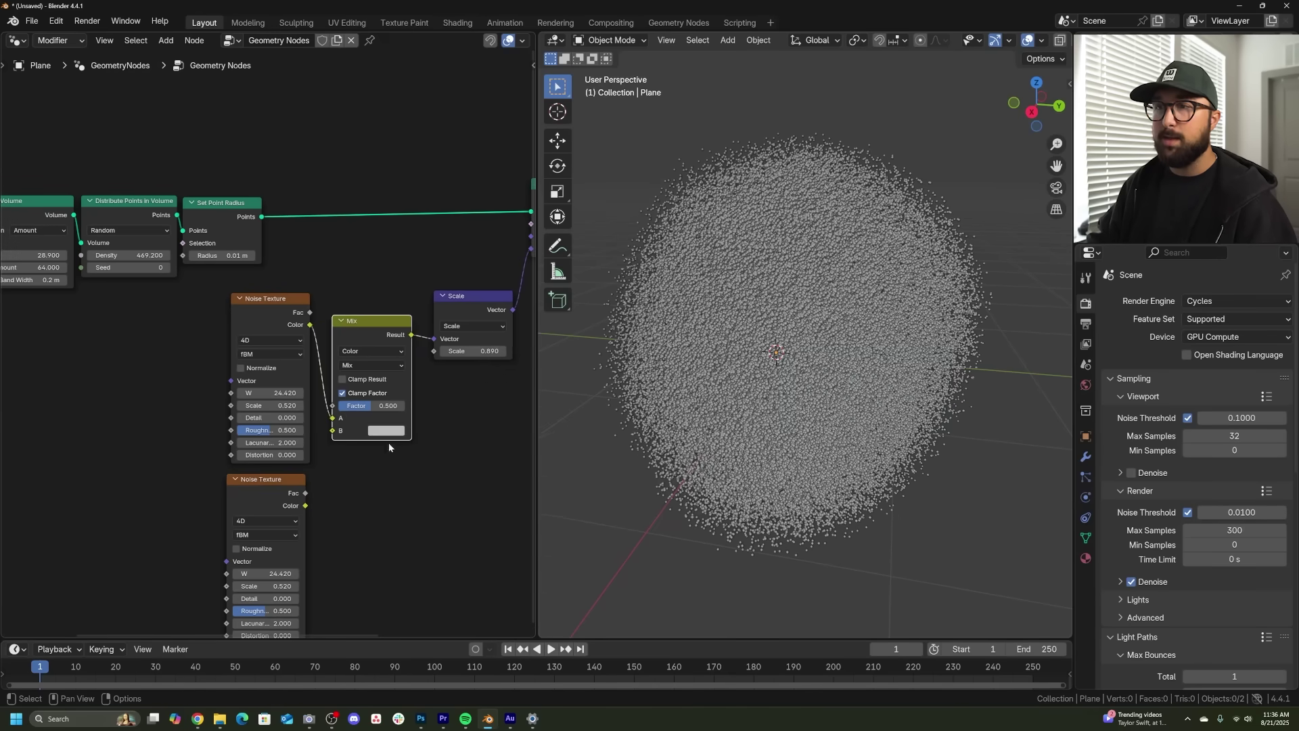
Step: Connect the second noise Color to Mix input B, set its Scale to 4.120, and lower the Mix factor to about 0.204
{"action": "left_click_drag", "start_coordinate": [332, 439], "coordinate": [332, 431]}
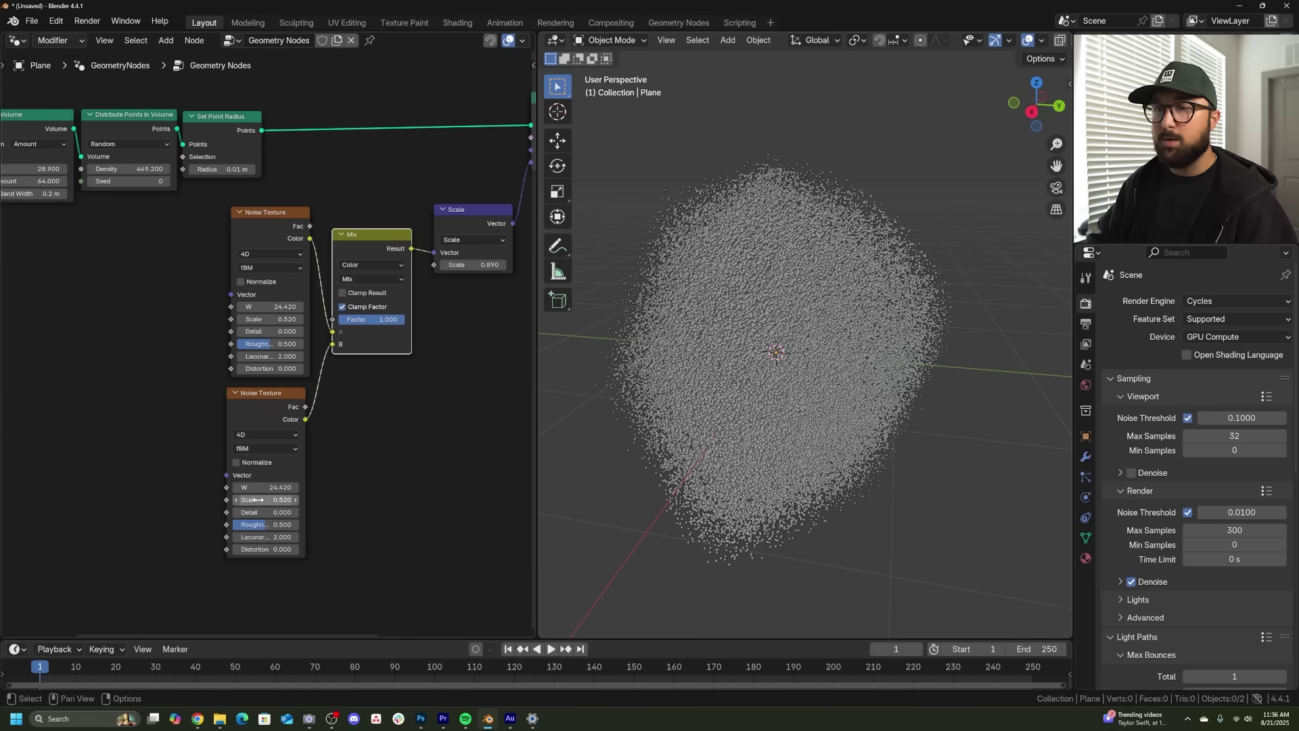
{"action": "mouse_move", "coordinate": [267, 499]}
{"action": "left_mouse_down"}
{"action": "mouse_move", "coordinate": [288, 500]}
{"action": "mouse_move", "coordinate": [264, 502]}
{"action": "left_mouse_up"}
{"action": "left_click_drag", "start_coordinate": [392, 315], "coordinate": [367, 317]}
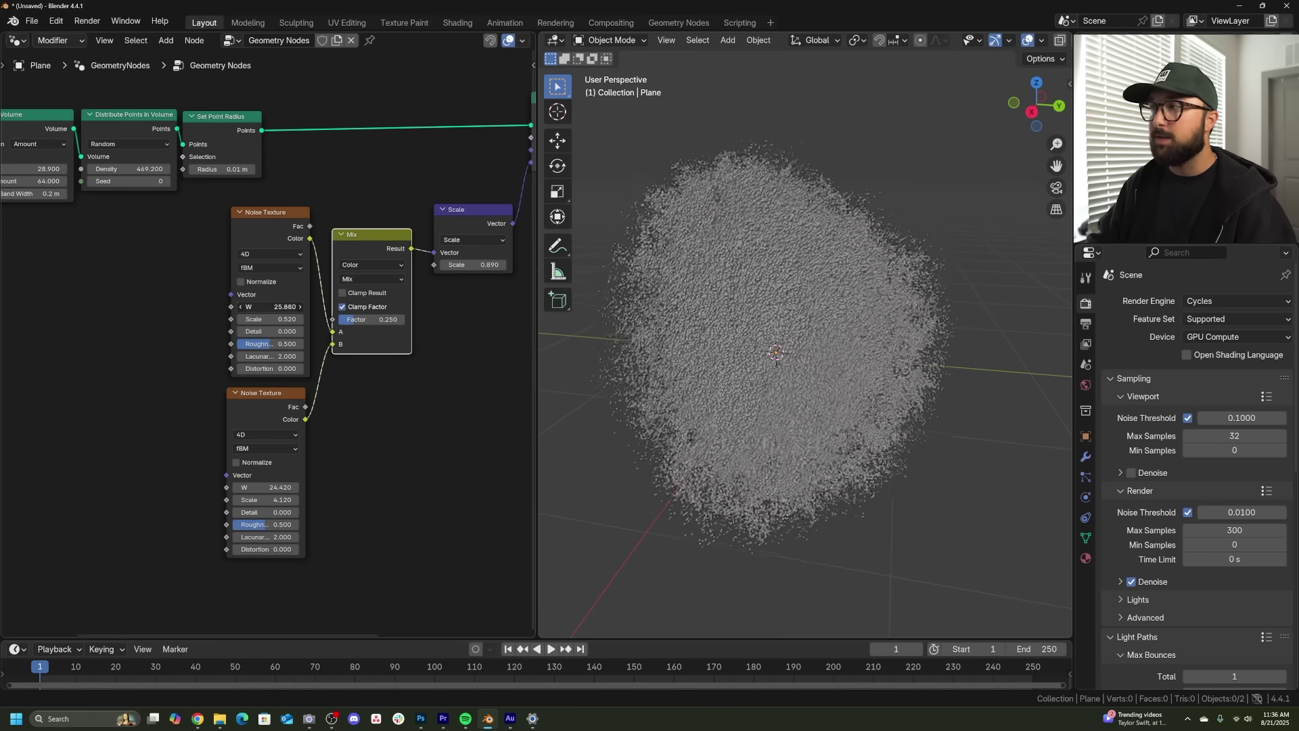
Step: Raise both noise W values in stages, bringing the second noise W to 27.220
{"action": "left_click_drag", "start_coordinate": [278, 306], "coordinate": [328, 320]}
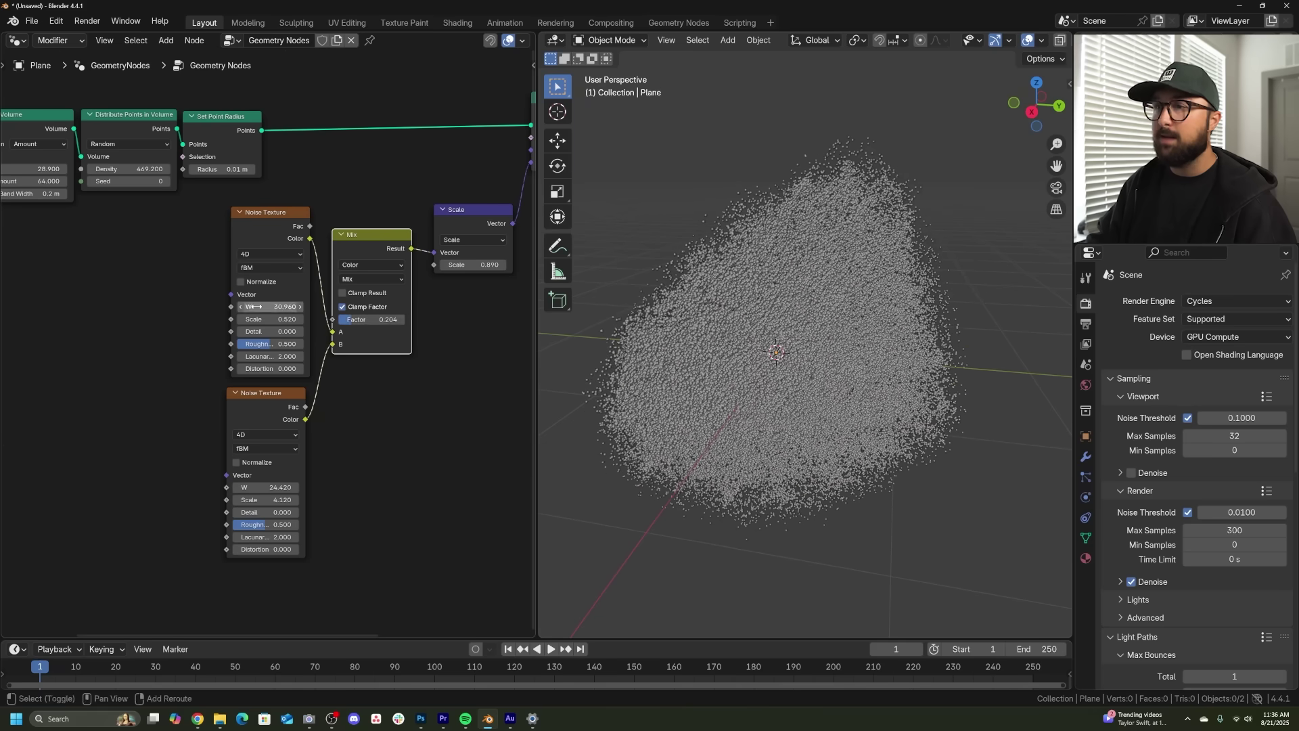
{"action": "left_click_drag", "start_coordinate": [254, 307], "coordinate": [298, 306]}
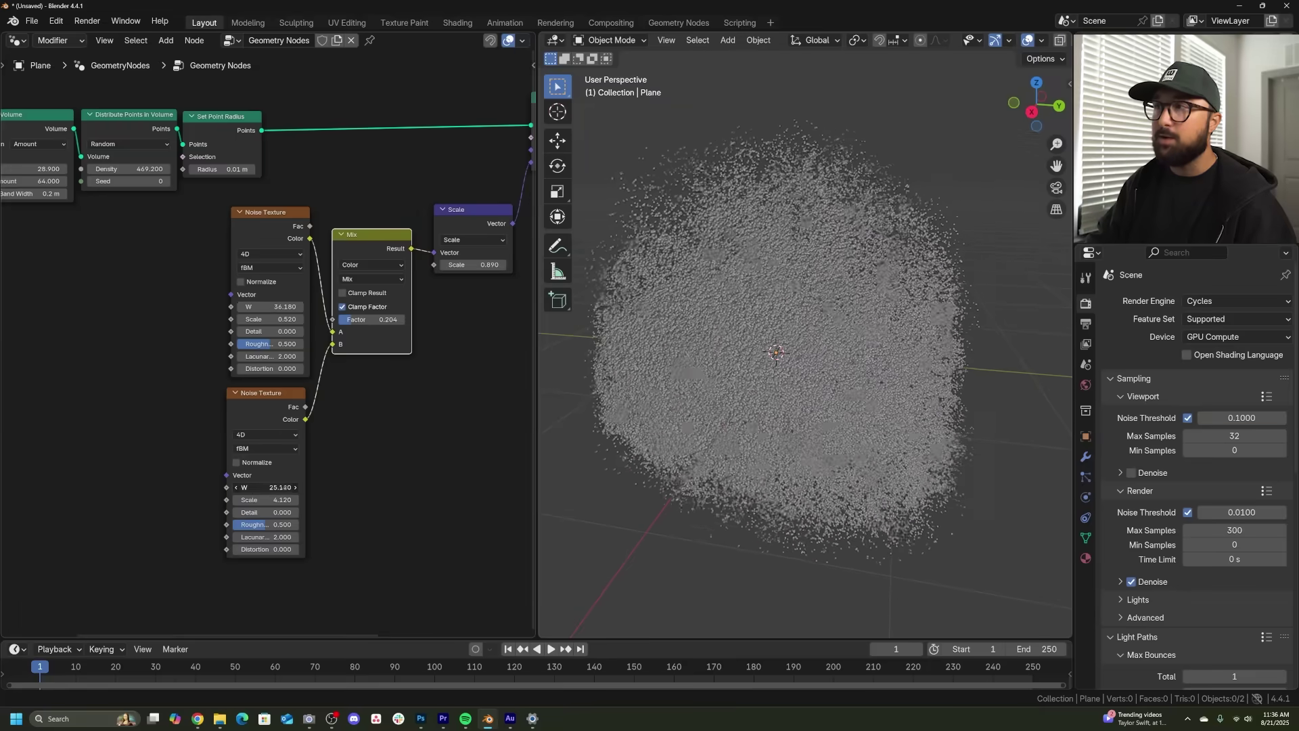
{"action": "left_click_drag", "start_coordinate": [267, 487], "coordinate": [300, 487]}
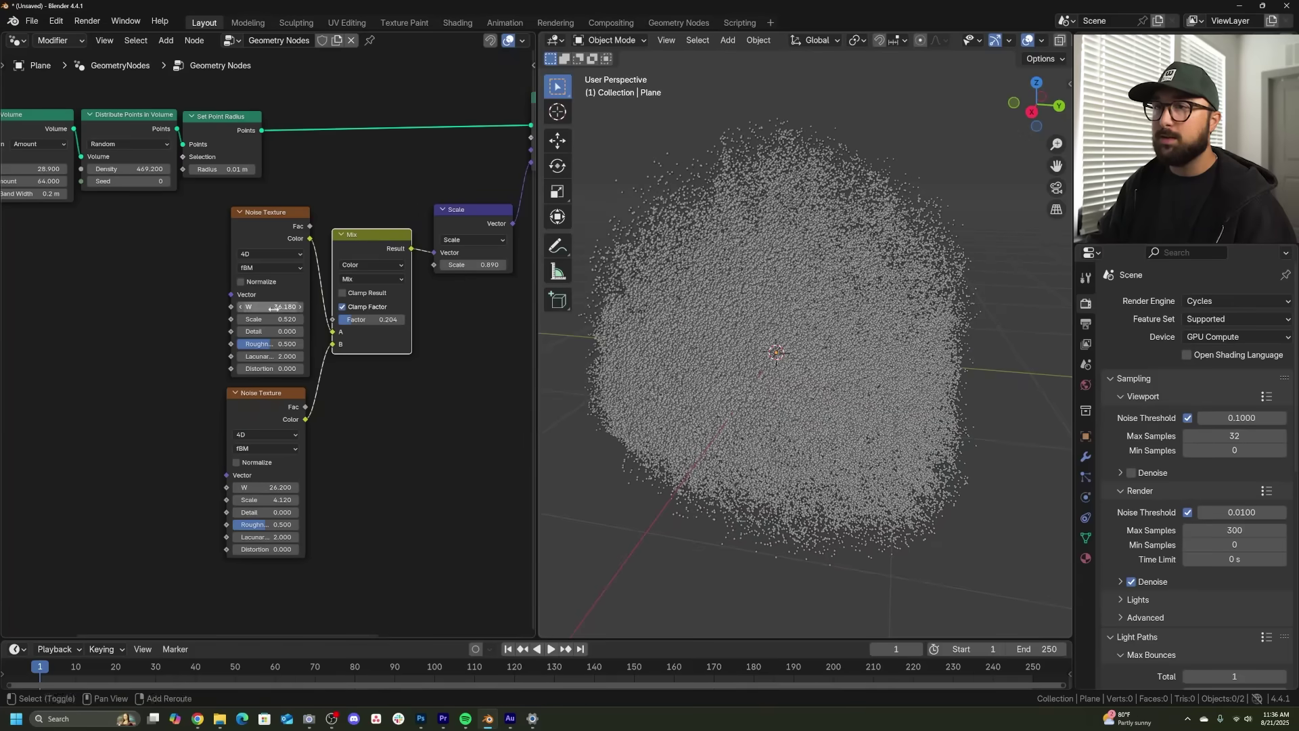
{"action": "left_click_drag", "start_coordinate": [271, 306], "coordinate": [290, 307]}
{"action": "left_click_drag", "start_coordinate": [270, 487], "coordinate": [278, 487]}
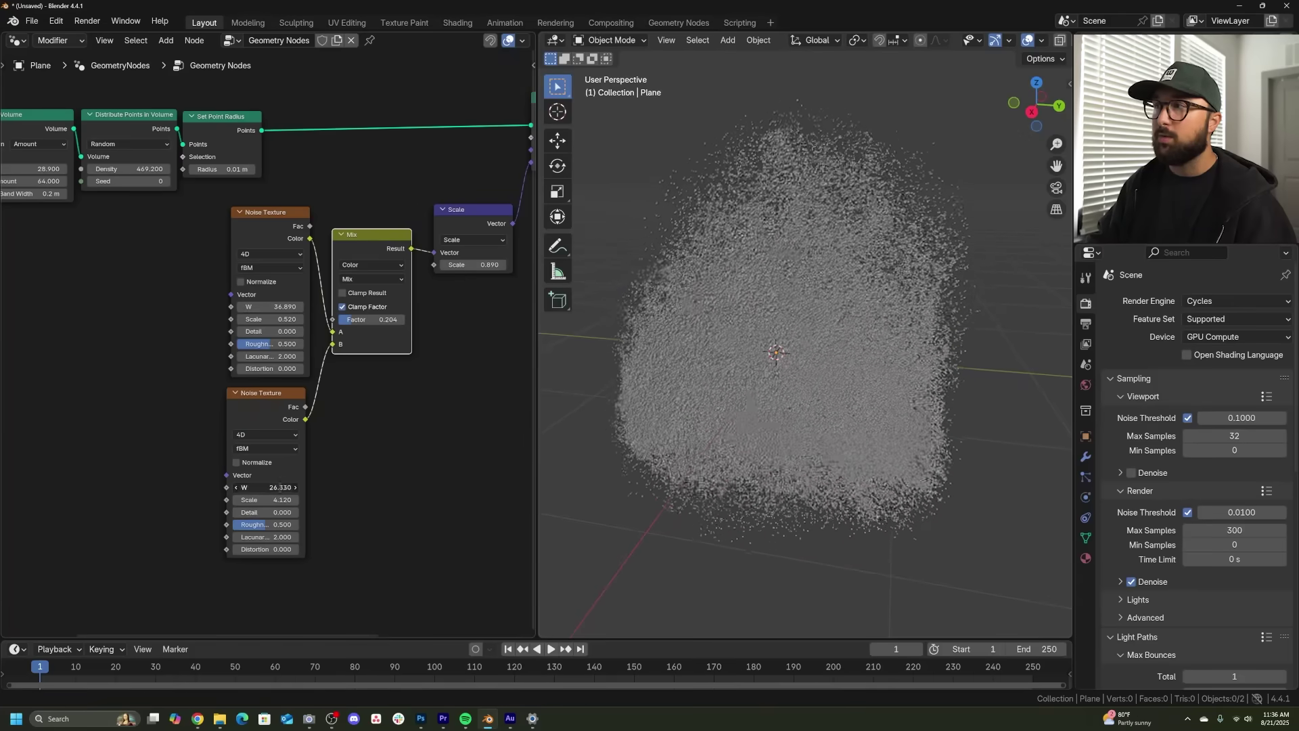
{"action": "left_click_drag", "start_coordinate": [270, 307], "coordinate": [301, 306]}
{"action": "left_click_drag", "start_coordinate": [271, 487], "coordinate": [302, 487]}
{"action": "left_click_drag", "start_coordinate": [271, 308], "coordinate": [366, 307]}
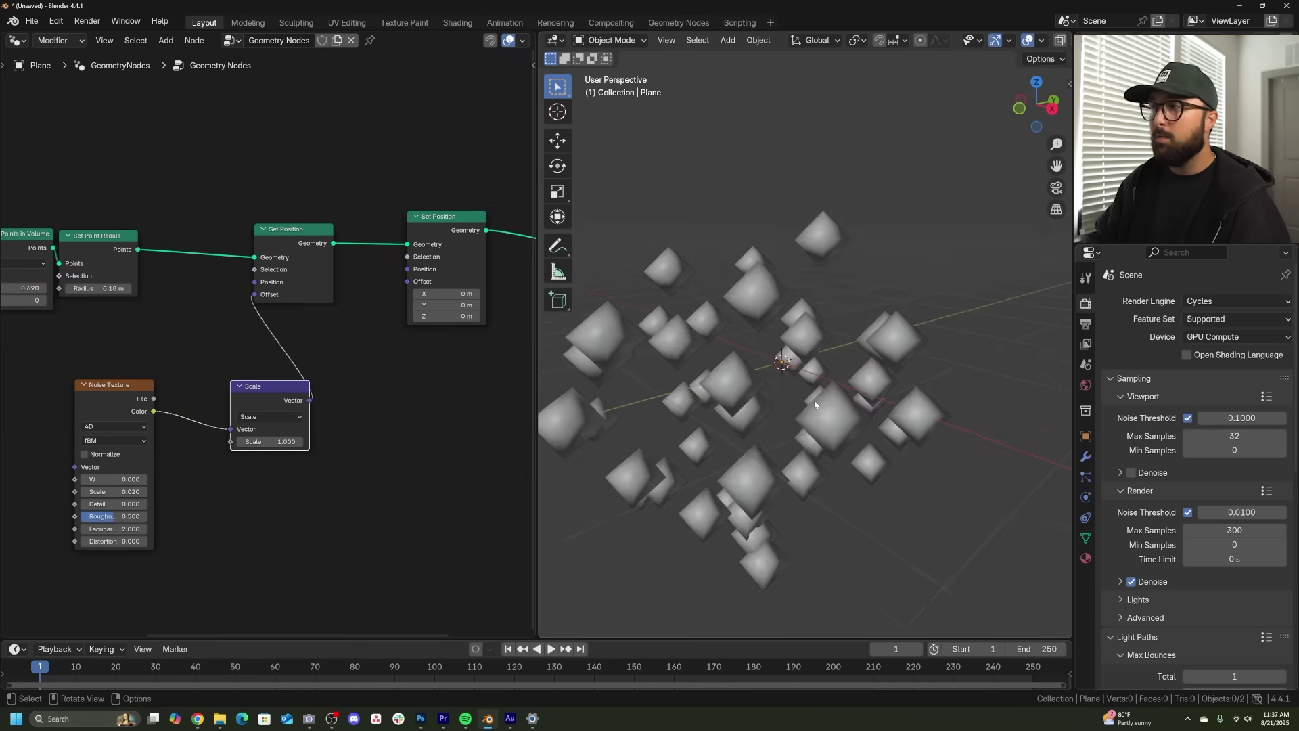
Step: Raise the noise W in stages to 31.600 and then 58.410 to rearrange the cubes
{"action": "scroll", "coordinate": [815, 404], "scroll_direction": "down", "scroll_amount": 2}
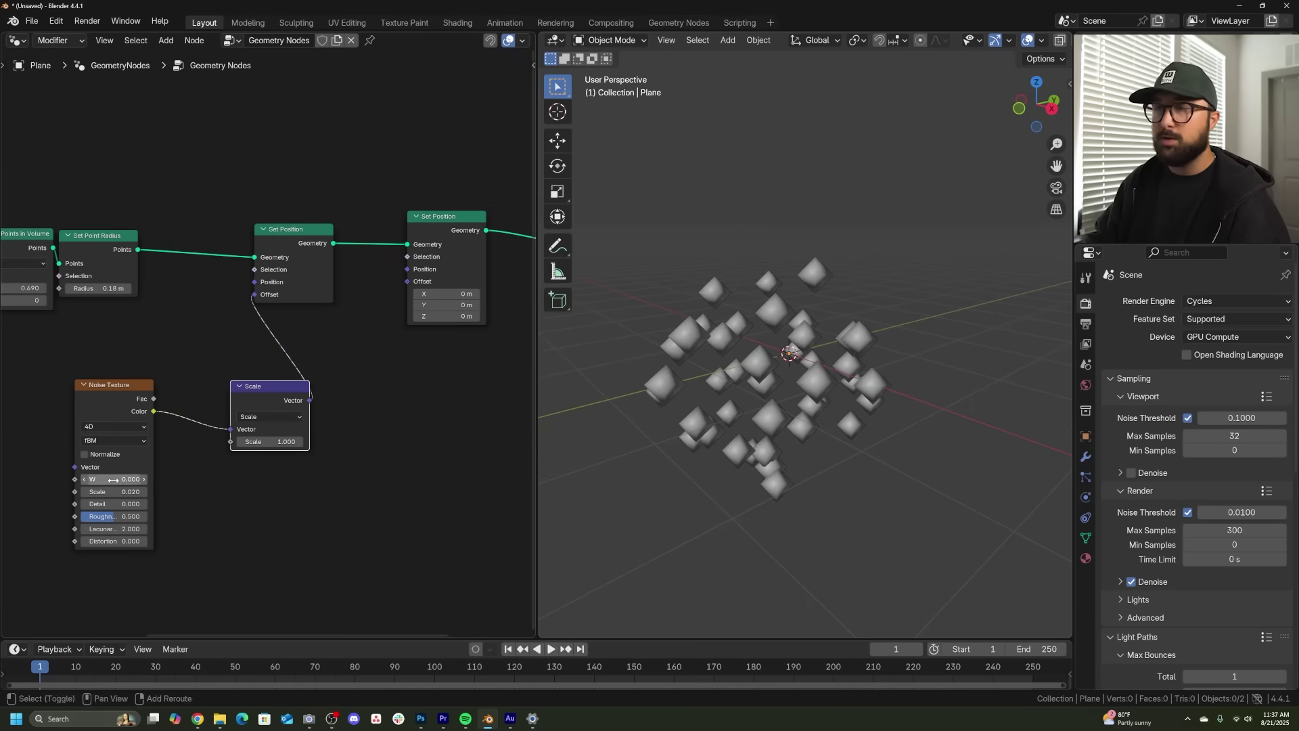
{"action": "left_click_drag", "start_coordinate": [115, 479], "coordinate": [142, 479]}
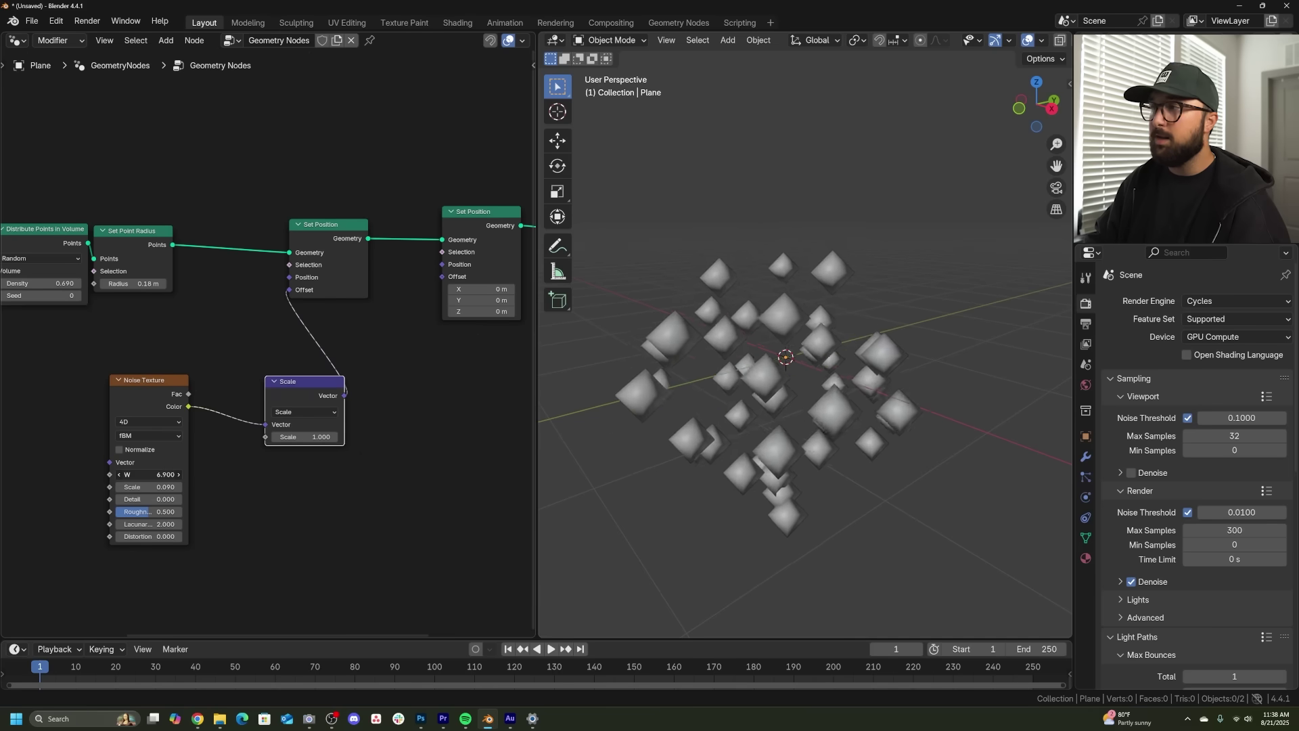
{"action": "left_click_drag", "start_coordinate": [142, 474], "coordinate": [214, 475]}
{"action": "scroll", "coordinate": [149, 477], "scroll_direction": "up", "scroll_amount": 2}
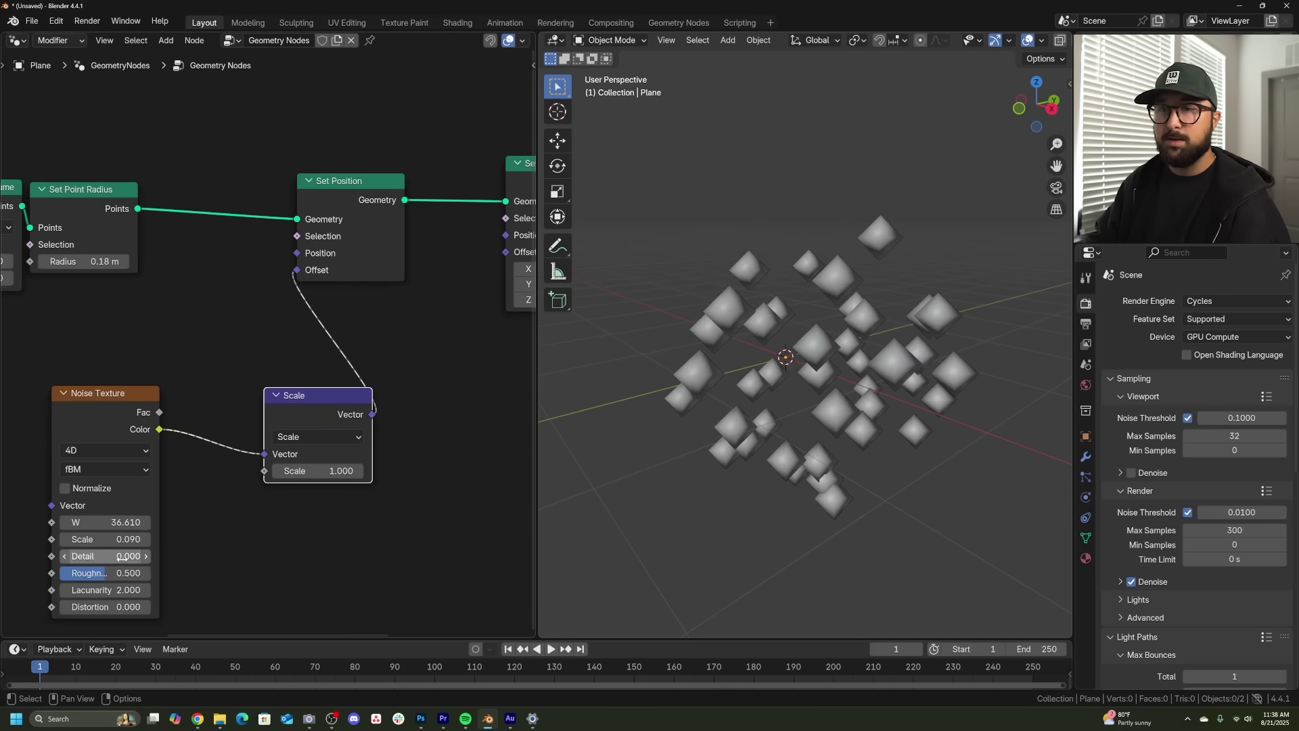
{"action": "left_click_drag", "start_coordinate": [125, 522], "coordinate": [287, 538]}
Step: Nudge the noise Scale and W upward to spread the cubes
{"action": "left_click_drag", "start_coordinate": [105, 521], "coordinate": [135, 520]}
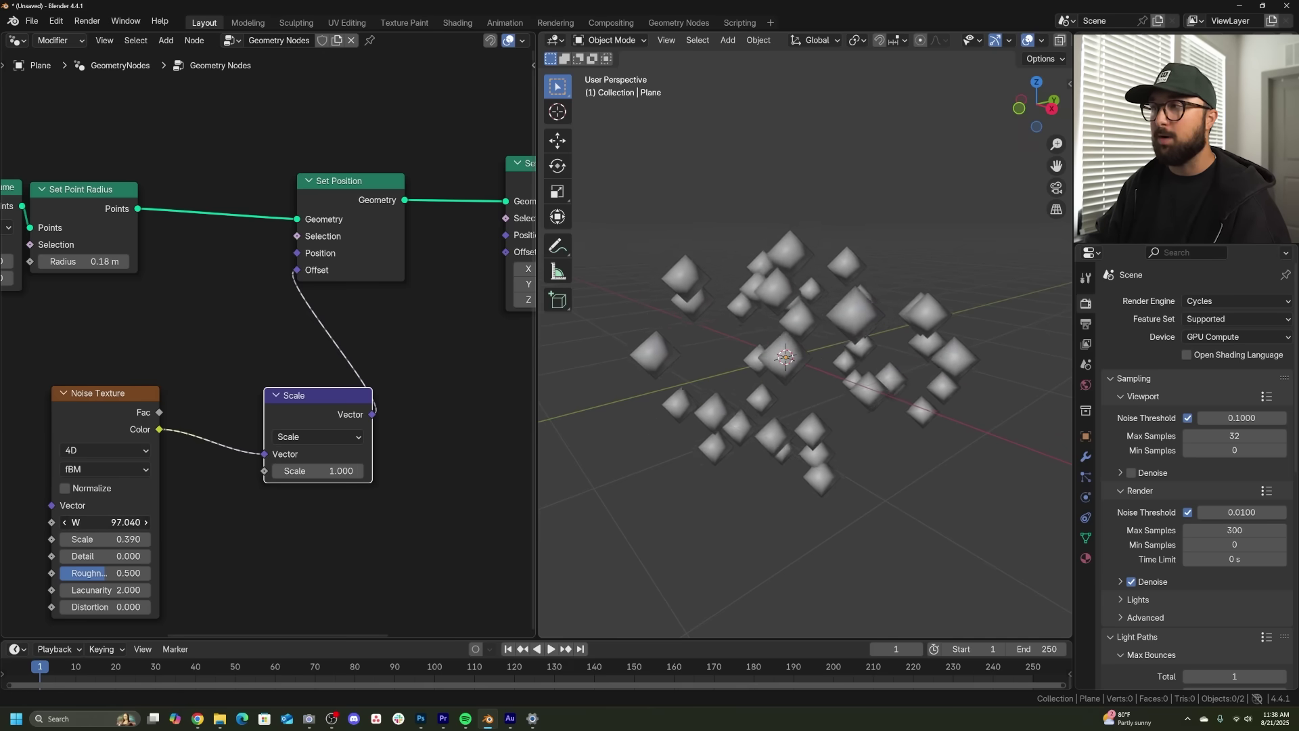
{"action": "scroll", "coordinate": [267, 352], "scroll_direction": "up", "scroll_amount": 2}
{"action": "mouse_move", "coordinate": [196, 502]}
{"action": "left_mouse_down"}
{"action": "mouse_move", "coordinate": [234, 503]}
{"action": "mouse_move", "coordinate": [186, 503]}
{"action": "mouse_move", "coordinate": [205, 503]}
{"action": "left_mouse_up"}
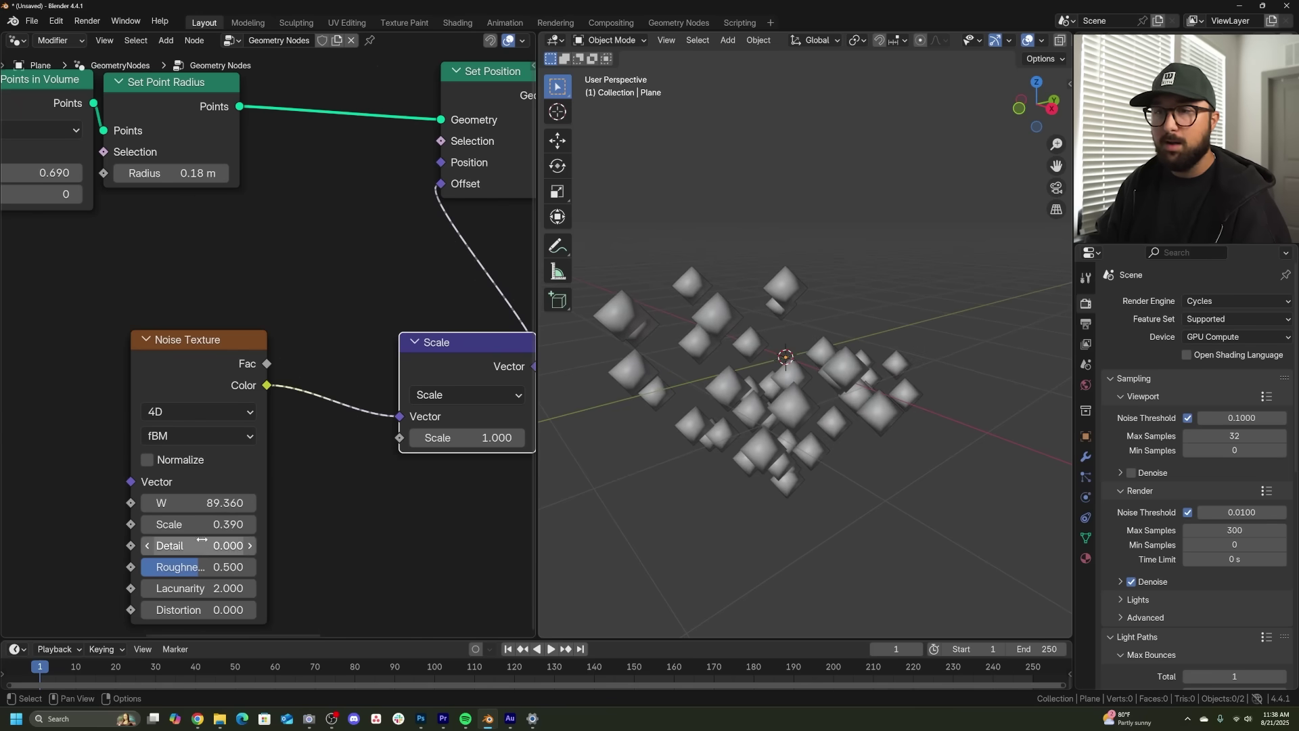
{"action": "left_click_drag", "start_coordinate": [199, 524], "coordinate": [249, 524]}
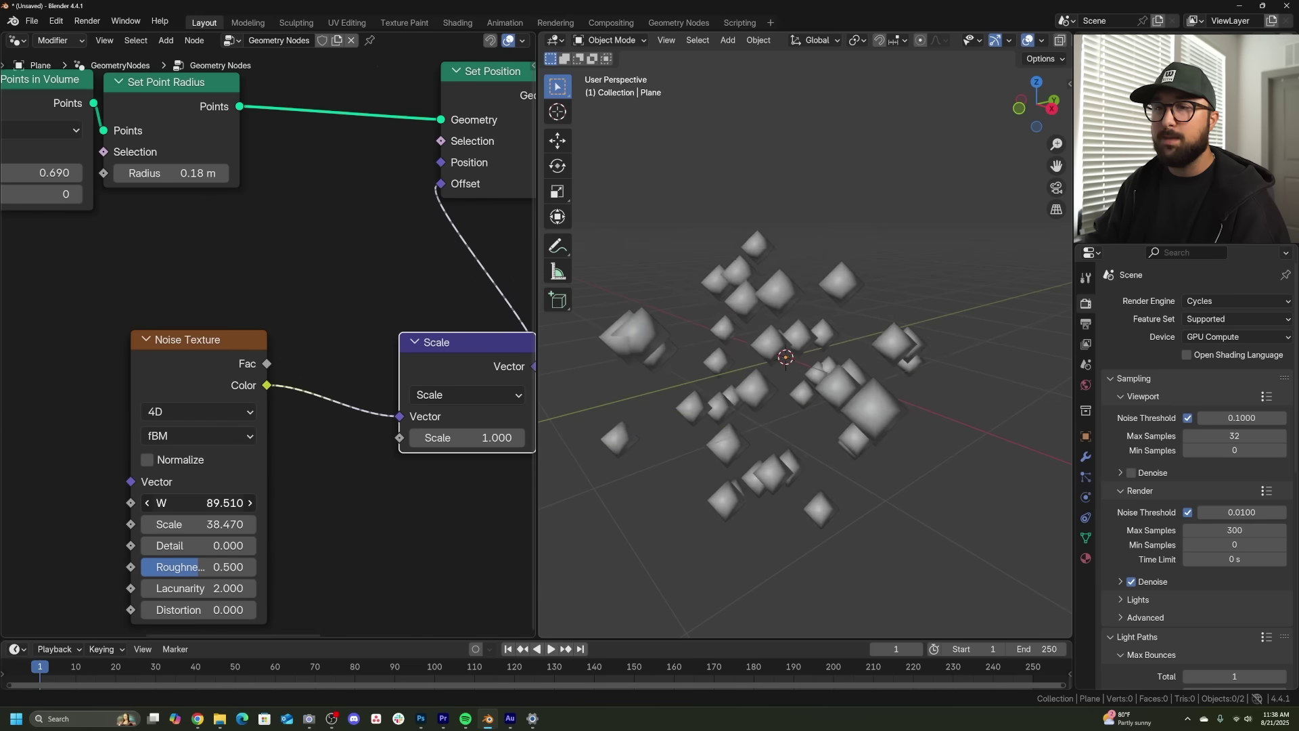
{"action": "left_click_drag", "start_coordinate": [203, 503], "coordinate": [210, 503]}
Step: Set the noise Scale to 0.300 and raise W to 92.860, viewing all nodes
{"action": "left_click", "coordinate": [222, 526]}
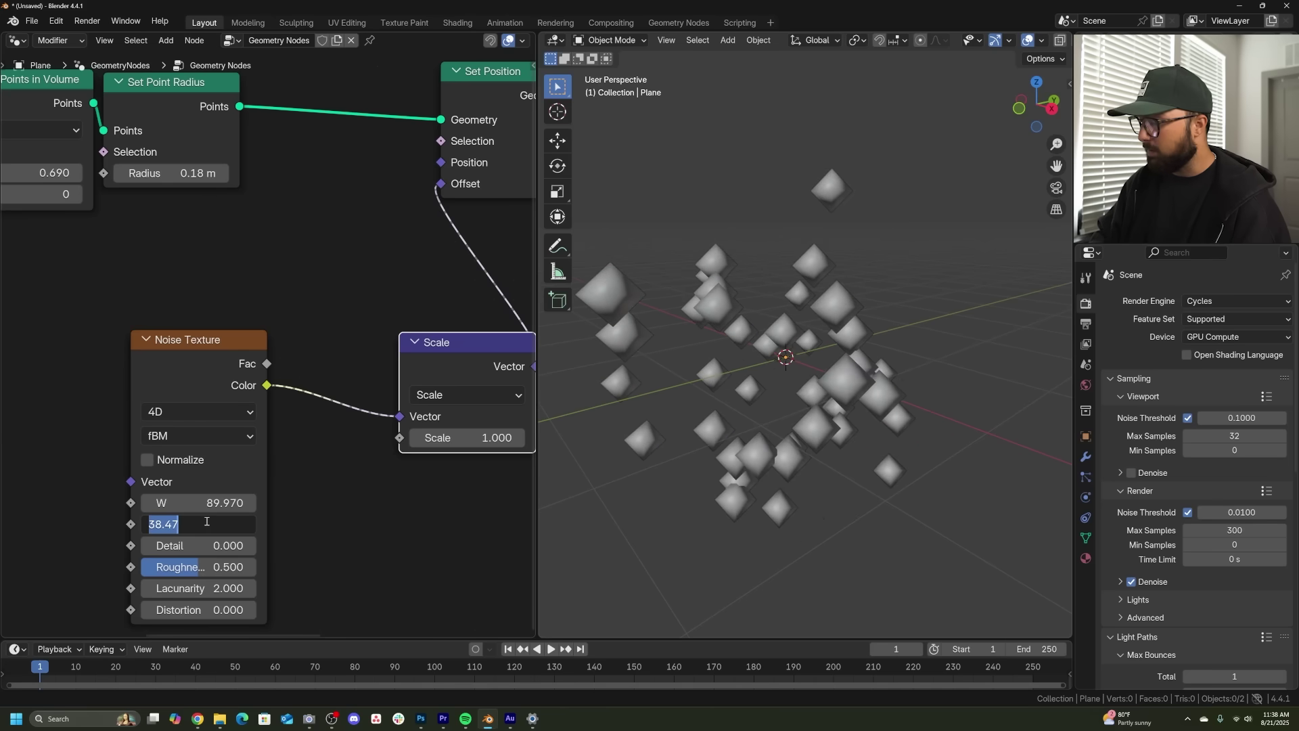
{"action": "type", "text": ".3"}
{"action": "key", "text": "Return"}
{"action": "left_click_drag", "start_coordinate": [207, 503], "coordinate": [218, 503]}
{"action": "scroll", "coordinate": [283, 470], "scroll_direction": "down", "scroll_amount": 1}
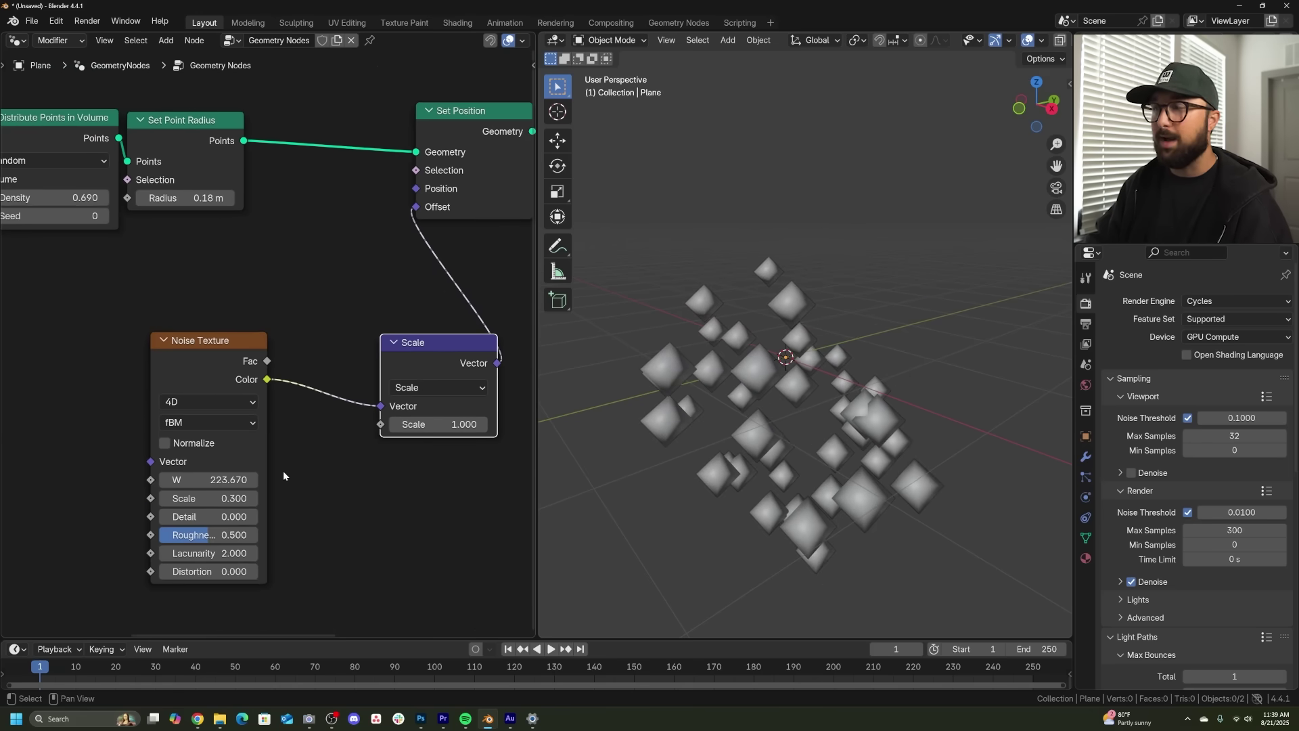
{"action": "middle_click_drag", "start_coordinate": [345, 101], "coordinate": [326, 208]}
Step: Insert a Store Named Attribute node before Set Position, fed by a Random Value node
{"action": "key", "text": "shift+a"}
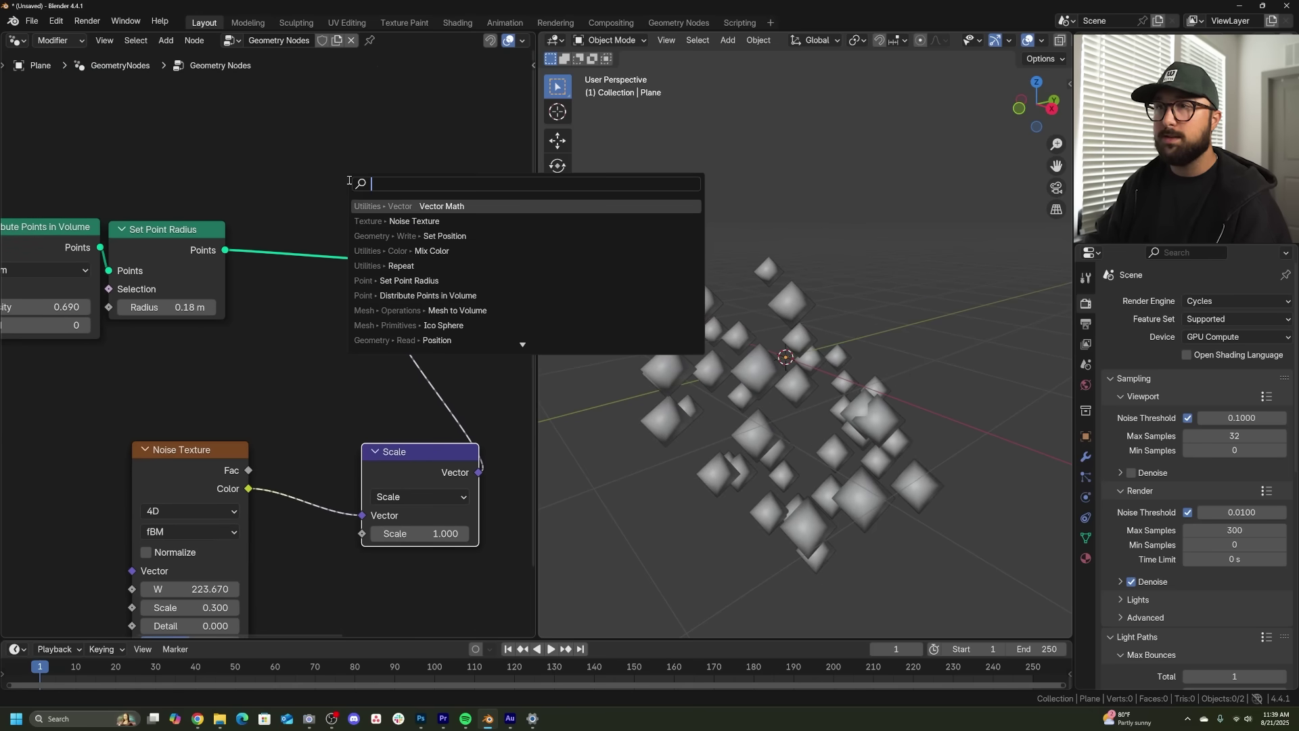
{"action": "type", "text": "store"}
{"action": "key", "text": "Return"}
{"action": "left_click", "coordinate": [341, 182]}
{"action": "key", "text": "shift+a"}
{"action": "type", "text": "random"}
{"action": "key", "text": "Return"}
{"action": "left_click", "coordinate": [120, 315]}
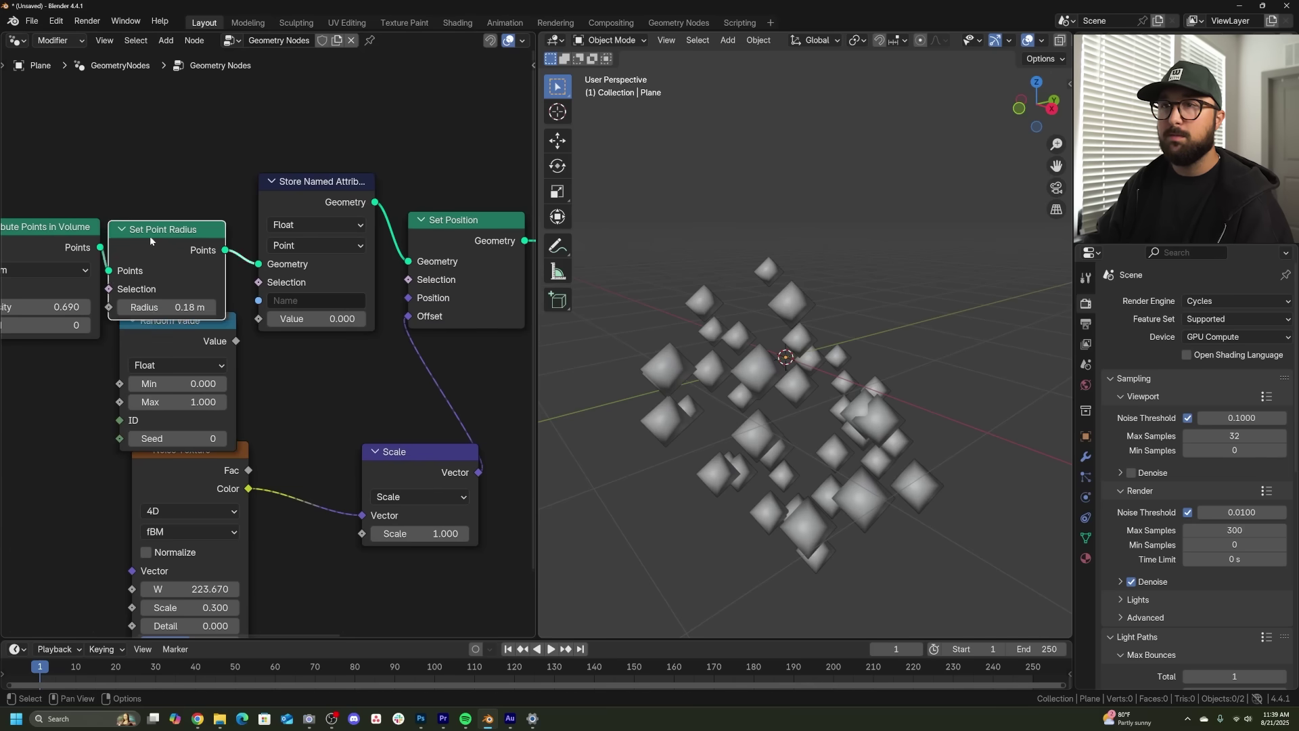
{"action": "left_click_drag", "start_coordinate": [169, 230], "coordinate": [178, 155]}
{"action": "left_click_drag", "start_coordinate": [226, 341], "coordinate": [260, 319]}
Step: Name the stored attribute 'r'
{"action": "left_click", "coordinate": [283, 302]}
{"action": "type", "text": "r"}
{"action": "key", "text": "Return"}
{"action": "middle_click_drag", "start_coordinate": [282, 311], "coordinate": [437, 239]}
Step: Add a Named Attribute node that reads the float attribute 'r'
{"action": "key", "text": "shift+a"}
{"action": "type", "text": "named"}
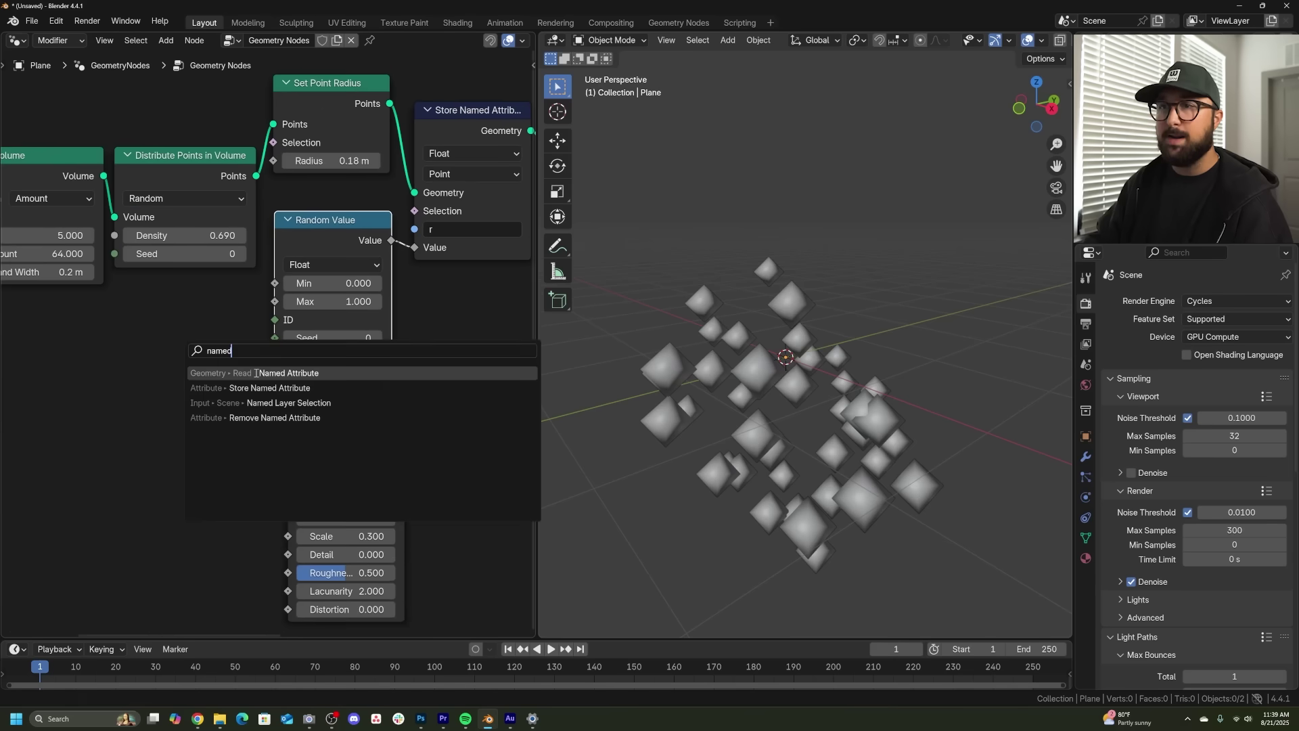
{"action": "key", "text": "Return"}
{"action": "left_click", "coordinate": [121, 497]}
{"action": "left_click", "coordinate": [121, 496]}
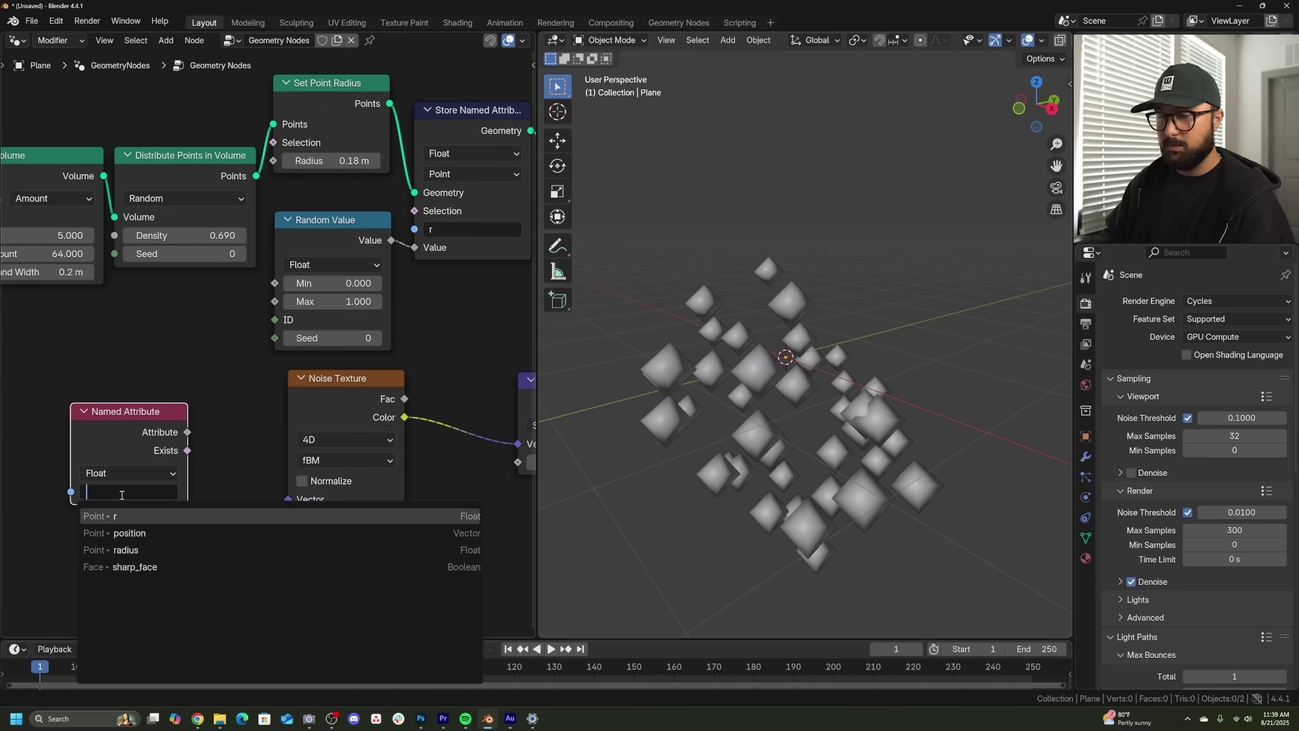
{"action": "key", "text": "Return"}
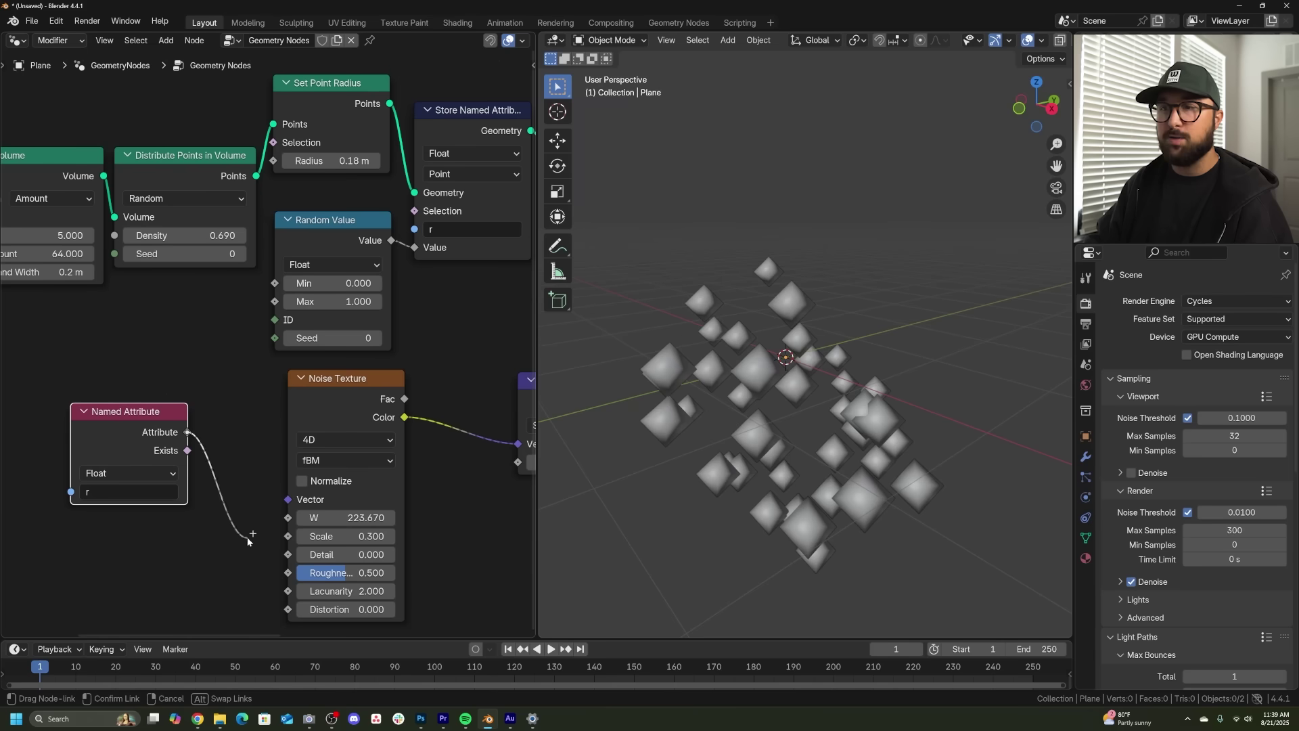
Step: Connect the 'r' attribute to the noise W, with W raised to 228.570
{"action": "left_click_drag", "start_coordinate": [289, 521], "coordinate": [247, 460]}
{"action": "left_click_drag", "start_coordinate": [351, 518], "coordinate": [400, 518]}
{"action": "left_click_drag", "start_coordinate": [188, 432], "coordinate": [256, 470]}
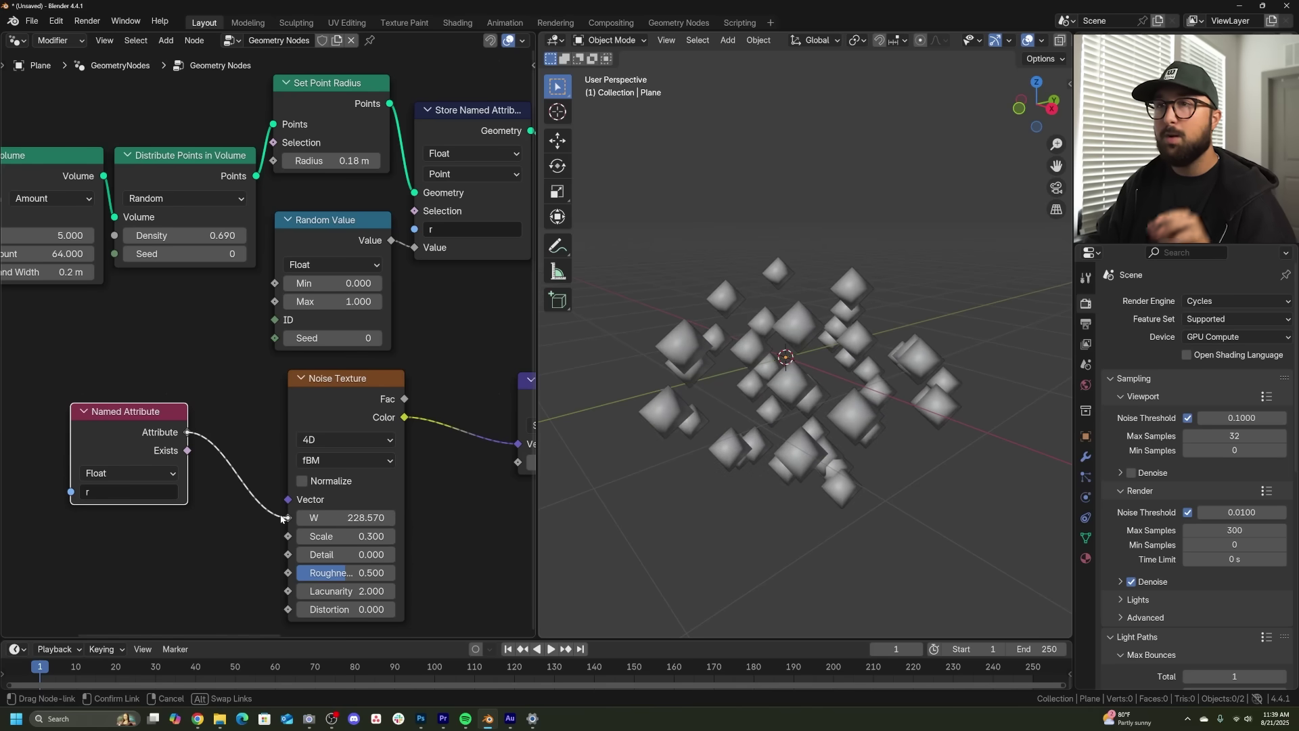
{"action": "left_click_drag", "start_coordinate": [282, 519], "coordinate": [287, 518]}
Step: Insert a Math node on the r-to-W link, set it to Multiply Add, and wire its result to W
{"action": "key", "text": "shift+a"}
{"action": "type", "text": "add"}
{"action": "key", "text": "Return"}
{"action": "left_click", "coordinate": [212, 414]}
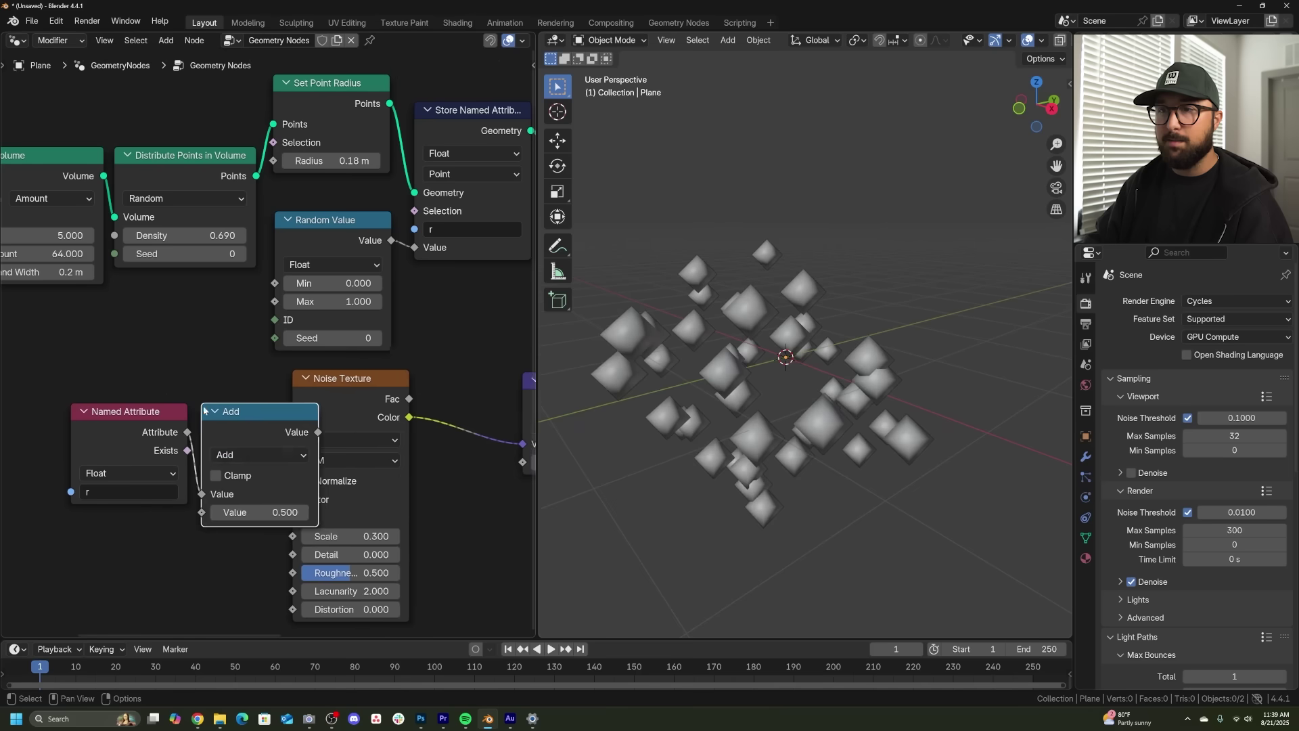
{"action": "left_click", "coordinate": [261, 454]}
{"action": "left_click", "coordinate": [290, 572]}
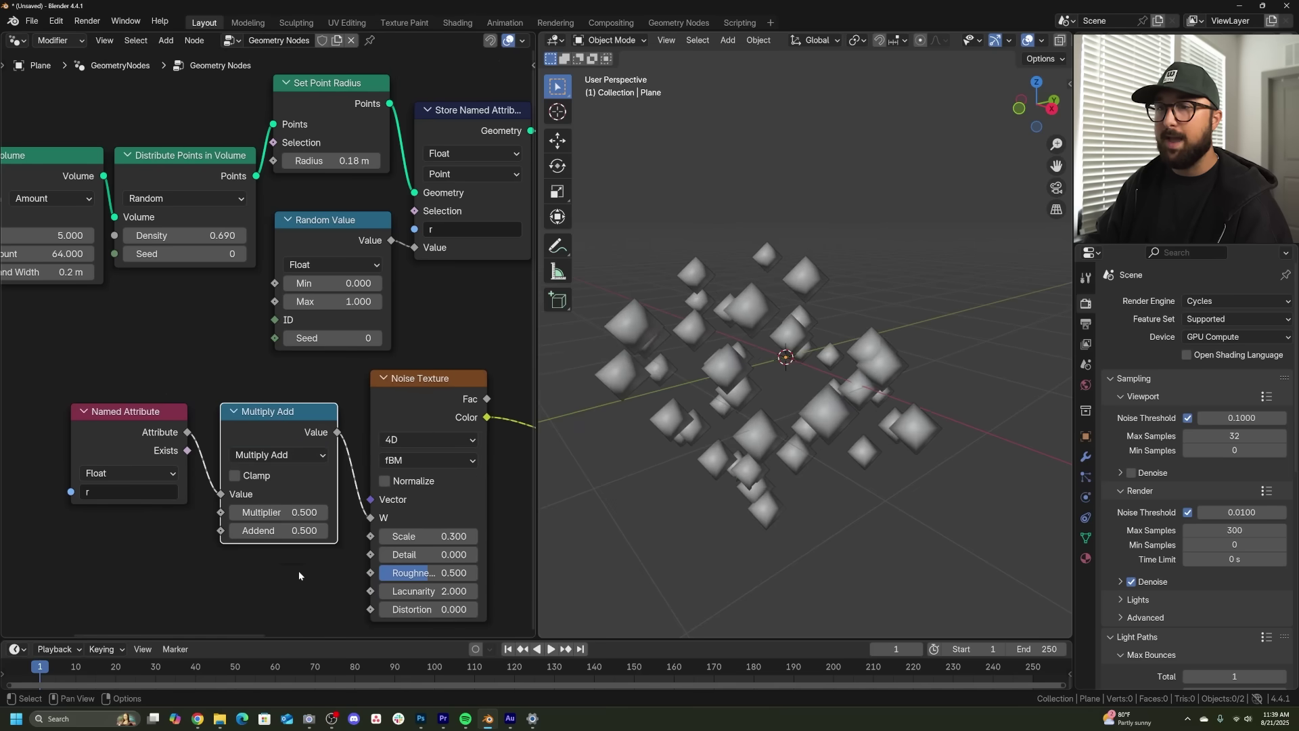
{"action": "left_click_drag", "start_coordinate": [273, 532], "coordinate": [370, 517]}
{"action": "left_click_drag", "start_coordinate": [254, 531], "coordinate": [406, 512]}
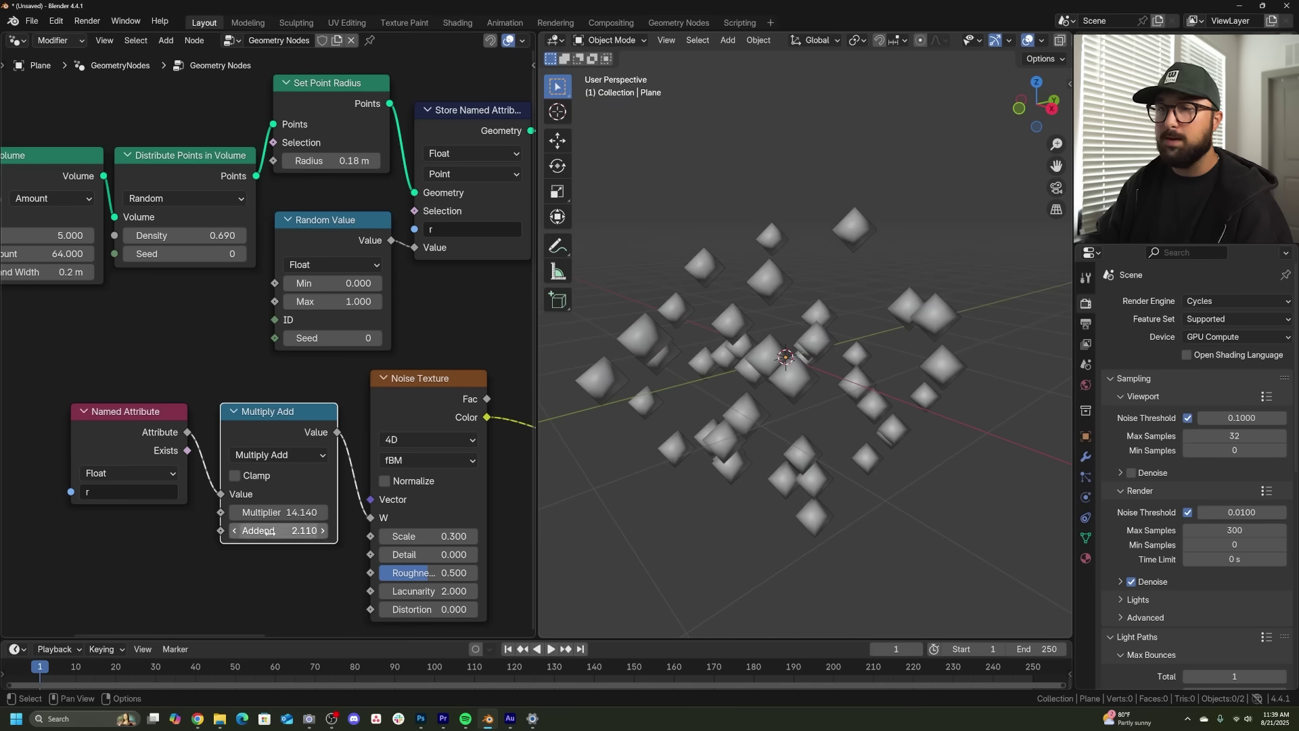
Step: Try Addend values of 4.110 and 9.360, then reset it to 0 and raise slightly
{"action": "left_click", "coordinate": [269, 534]}
{"action": "type", "text": "4.11"}
{"action": "key", "text": "Return"}
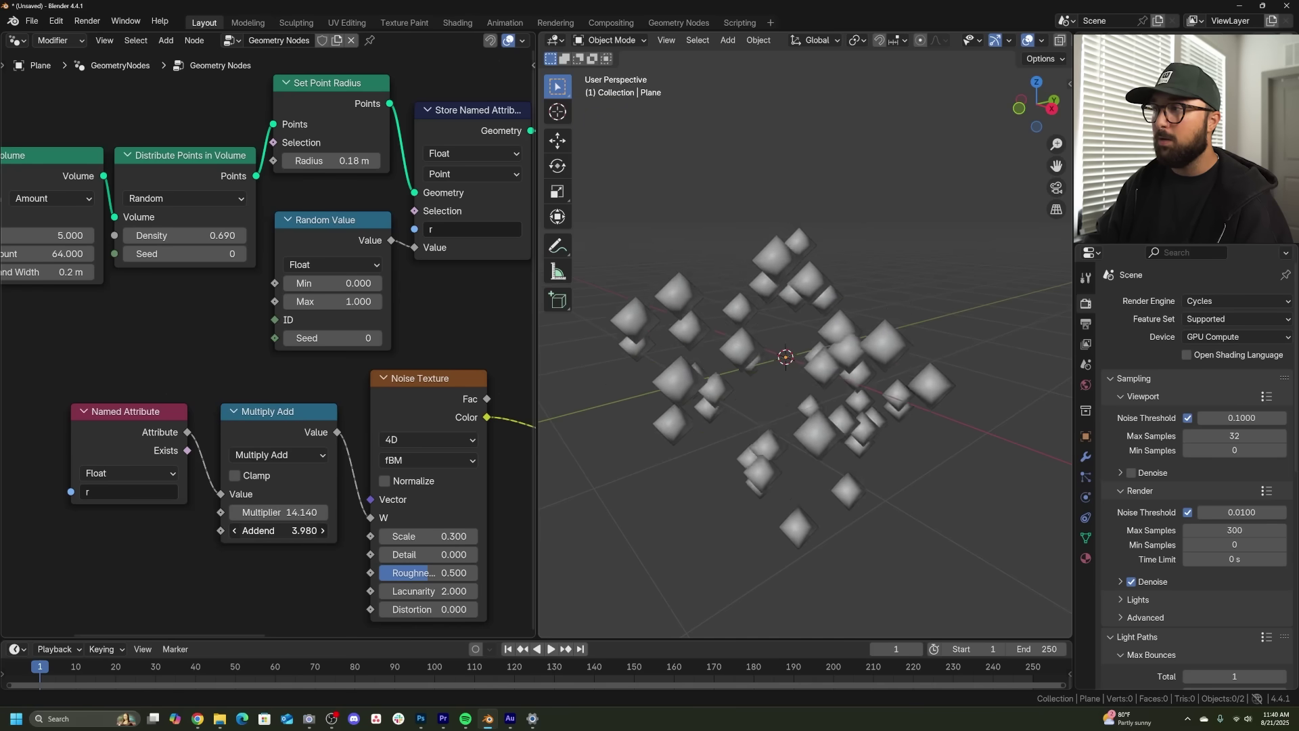
{"action": "left_click_drag", "start_coordinate": [277, 531], "coordinate": [318, 531]}
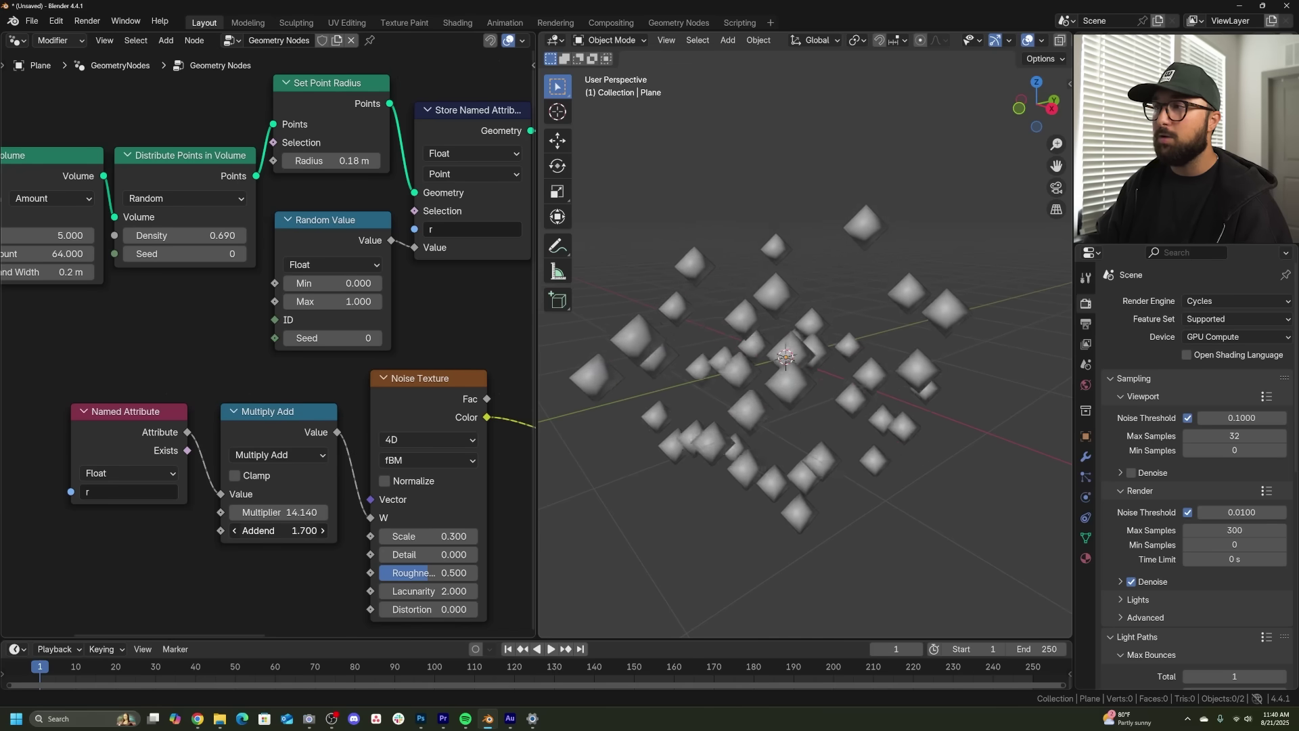
{"action": "left_click", "coordinate": [252, 532]}
{"action": "type", "text": "0"}
{"action": "key", "text": "Return"}
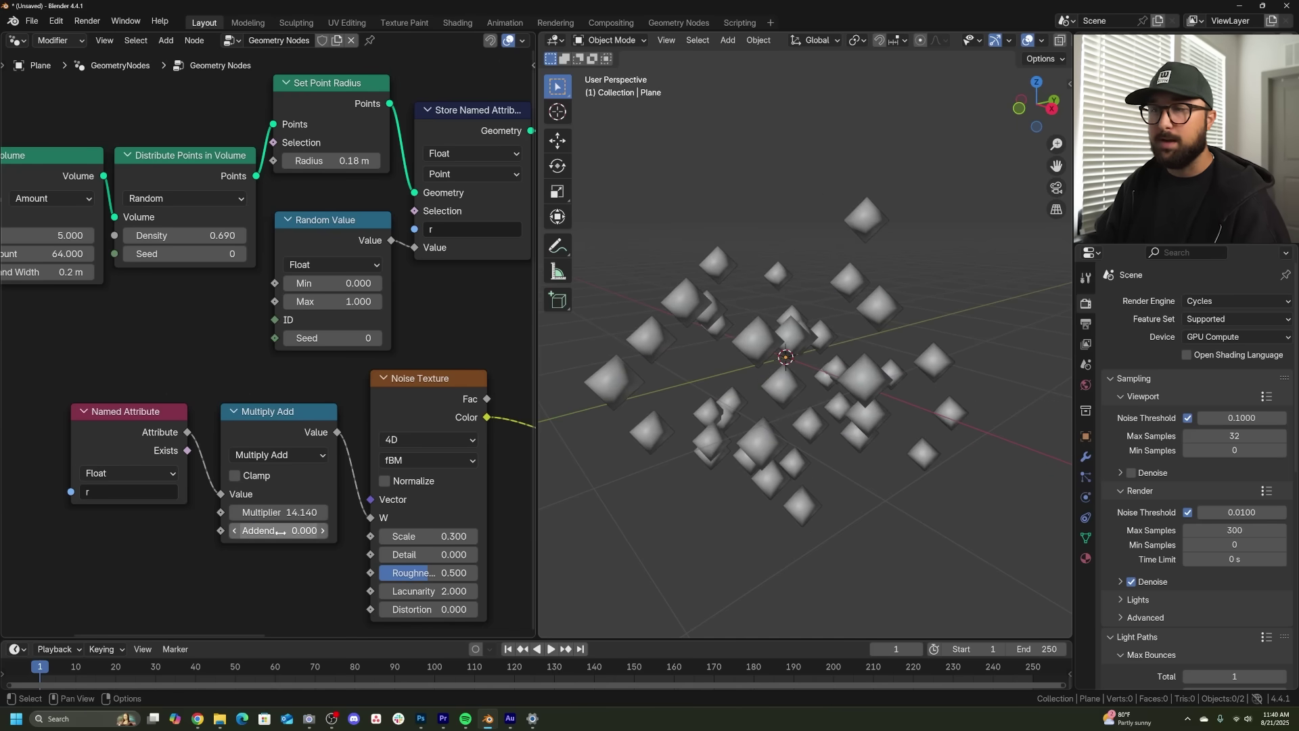
{"action": "left_click_drag", "start_coordinate": [278, 532], "coordinate": [312, 532]}
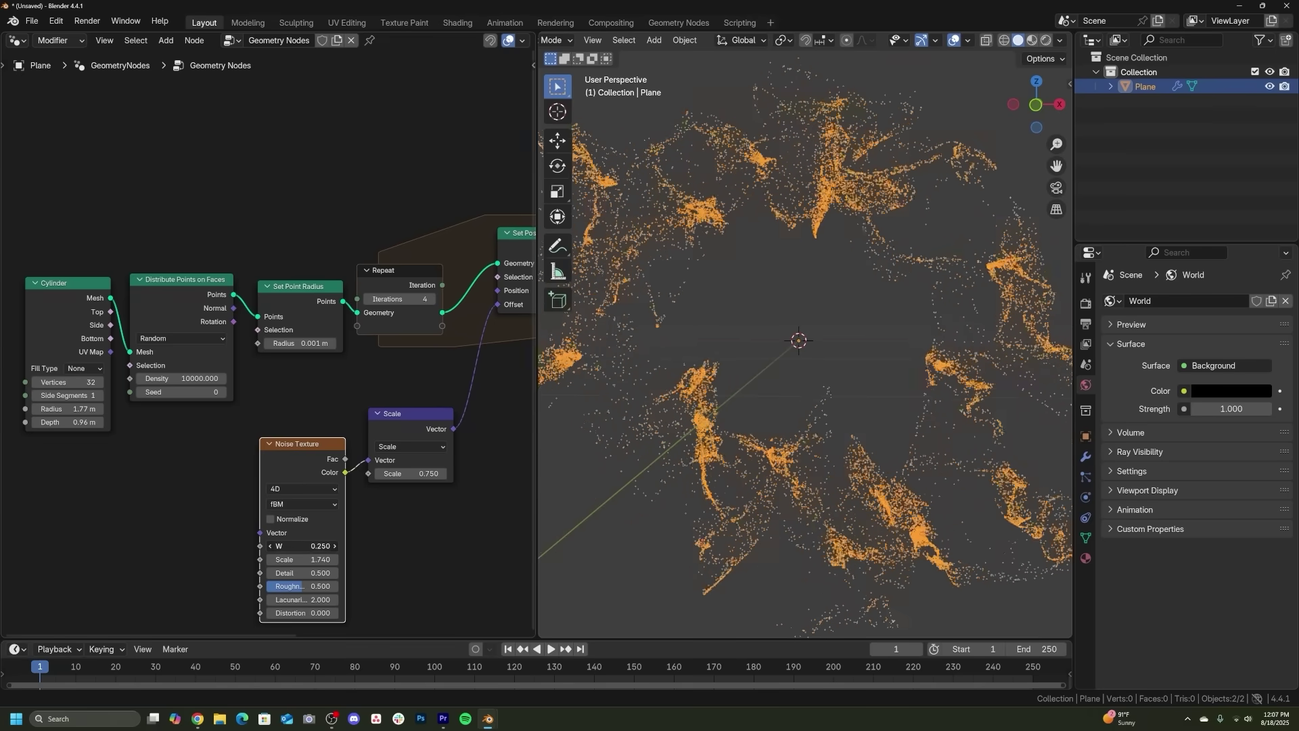
Step: Set the noise W to 0.340 and twist the cloud with a Rotate Vector Z of about 2.35°
{"action": "left_click_drag", "start_coordinate": [303, 545], "coordinate": [335, 545]}
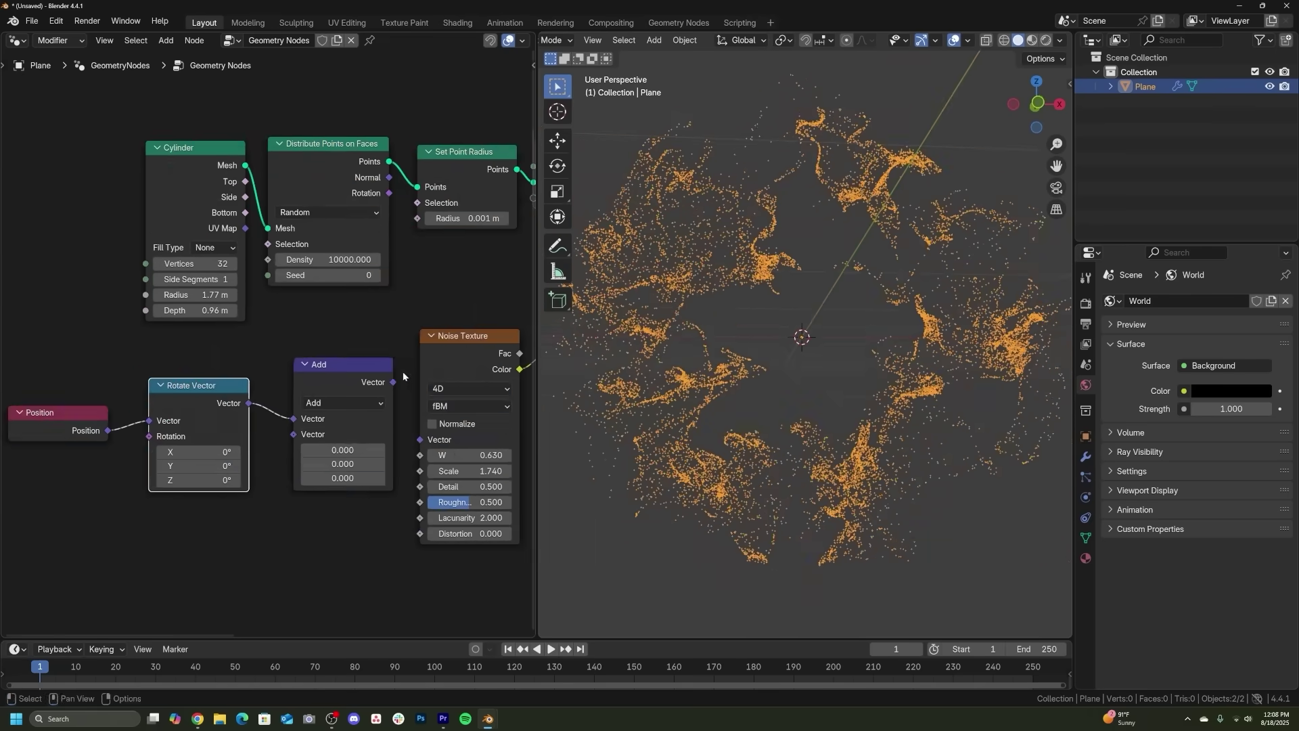
{"action": "left_click", "coordinate": [391, 383]}
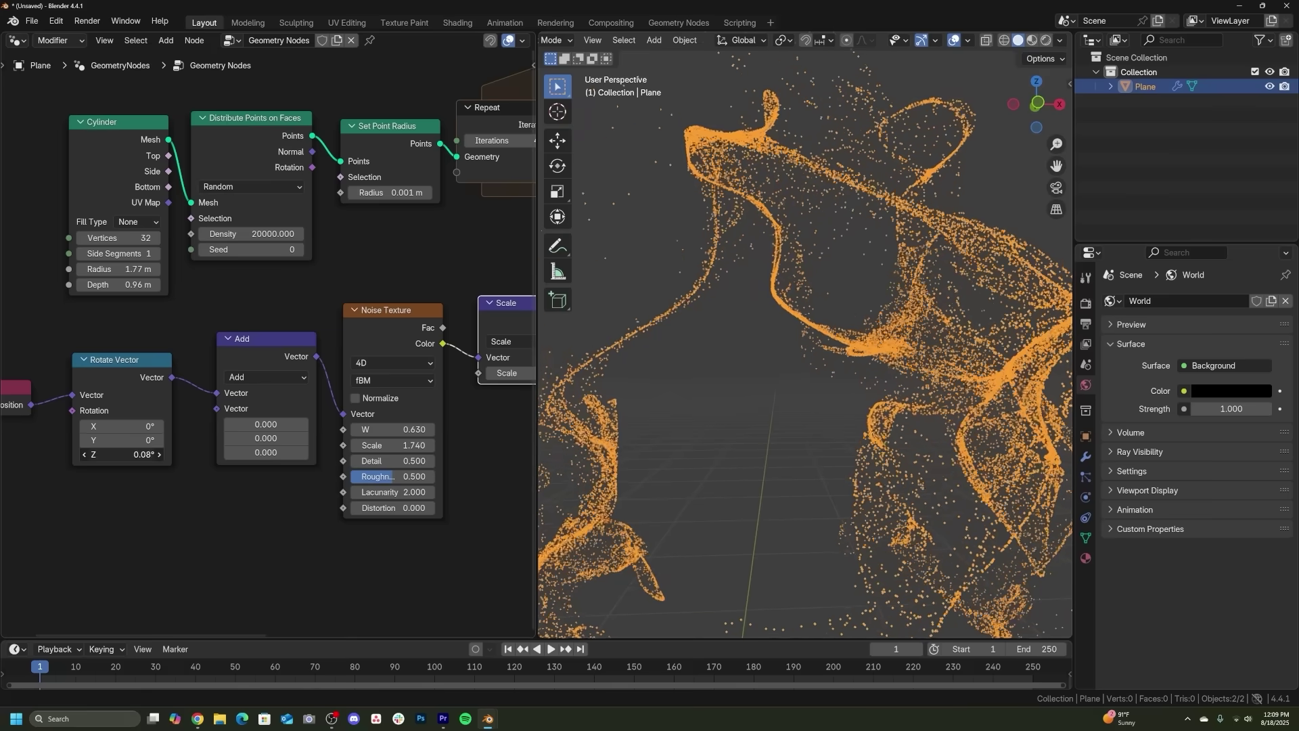
{"action": "left_click_drag", "start_coordinate": [122, 454], "coordinate": [130, 454]}
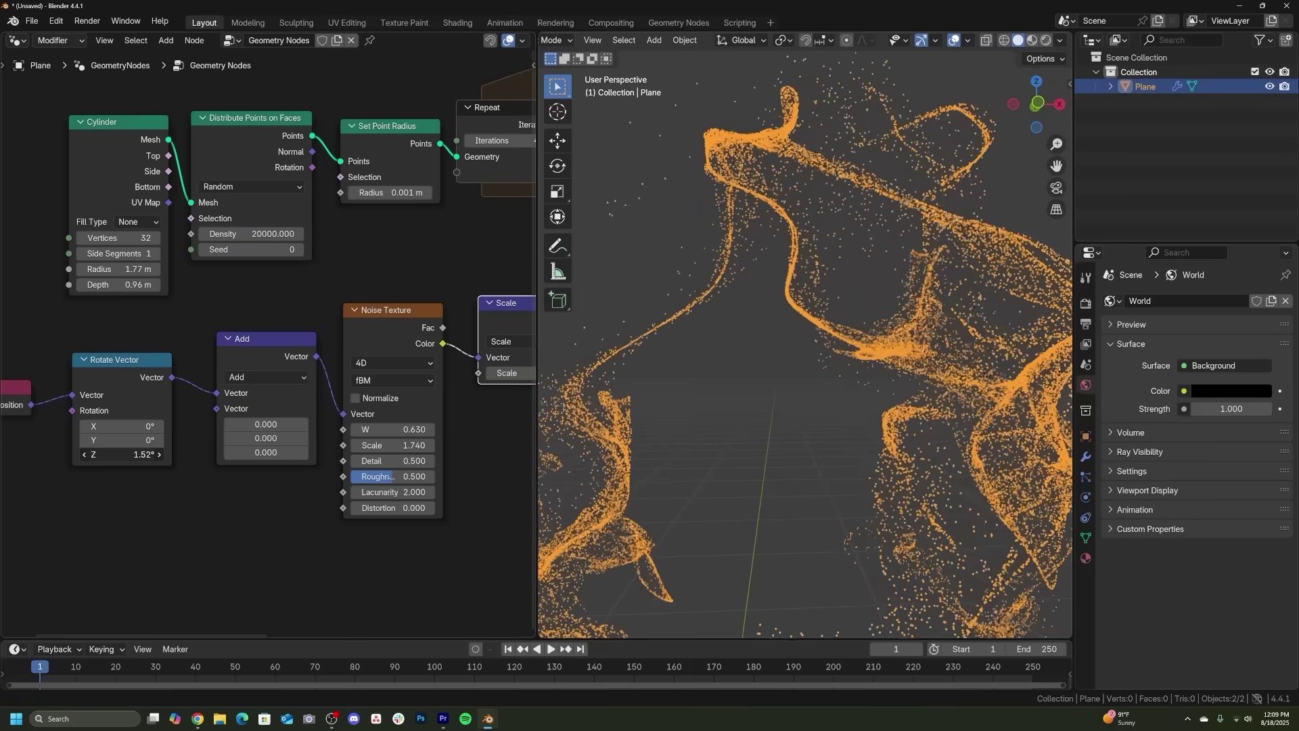
{"action": "left_click_drag", "start_coordinate": [122, 454], "coordinate": [921, 437]}
{"action": "middle_click_drag", "start_coordinate": [920, 437], "coordinate": [841, 422]}
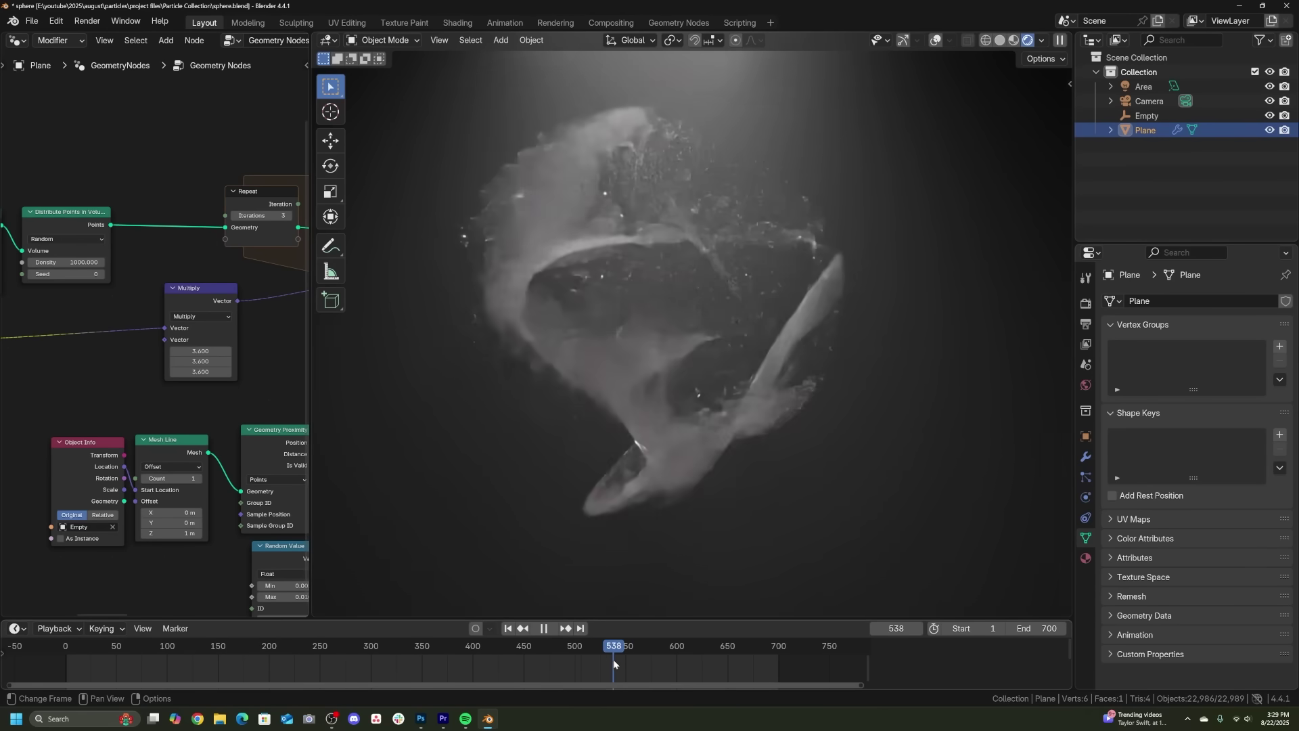
Step: Set both the point Density and the Mesh to Volume Density to 5000
{"action": "scroll", "coordinate": [78, 266], "scroll_direction": "up", "scroll_amount": 3}
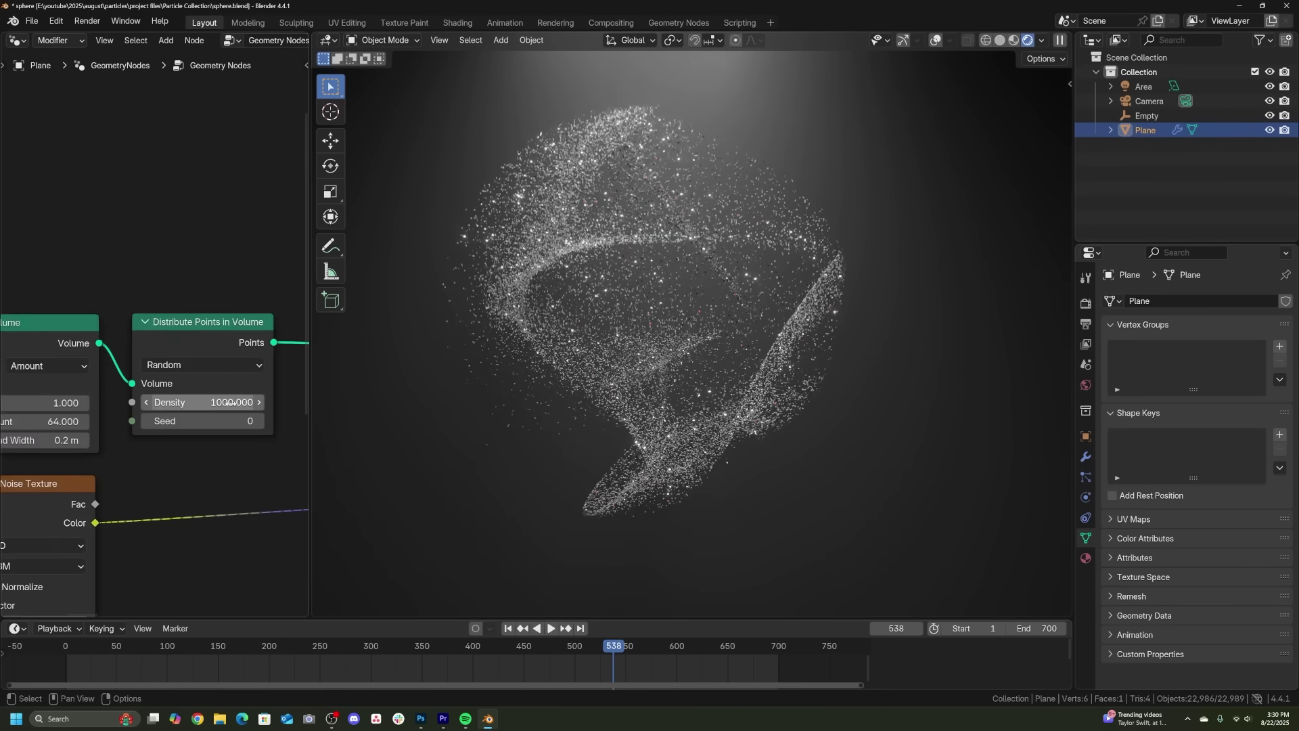
{"action": "left_click", "coordinate": [201, 389]}
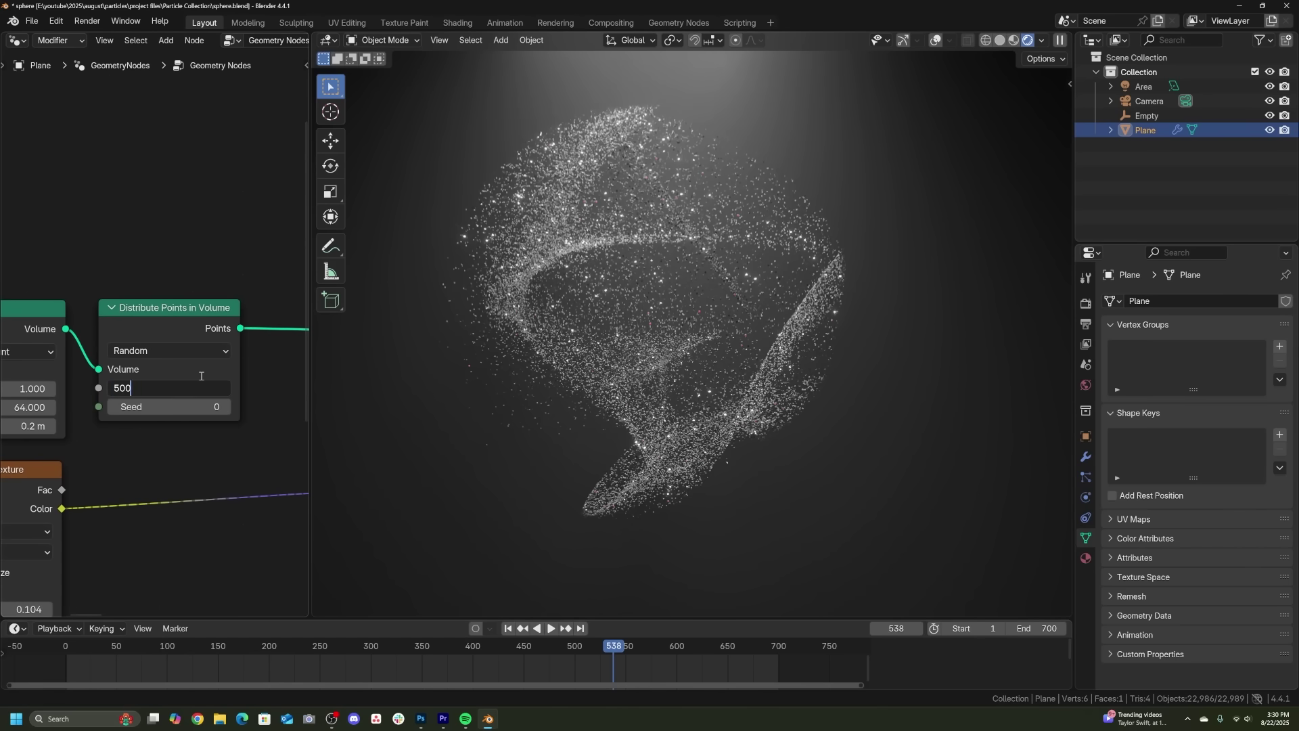
{"action": "key", "text": "Return"}
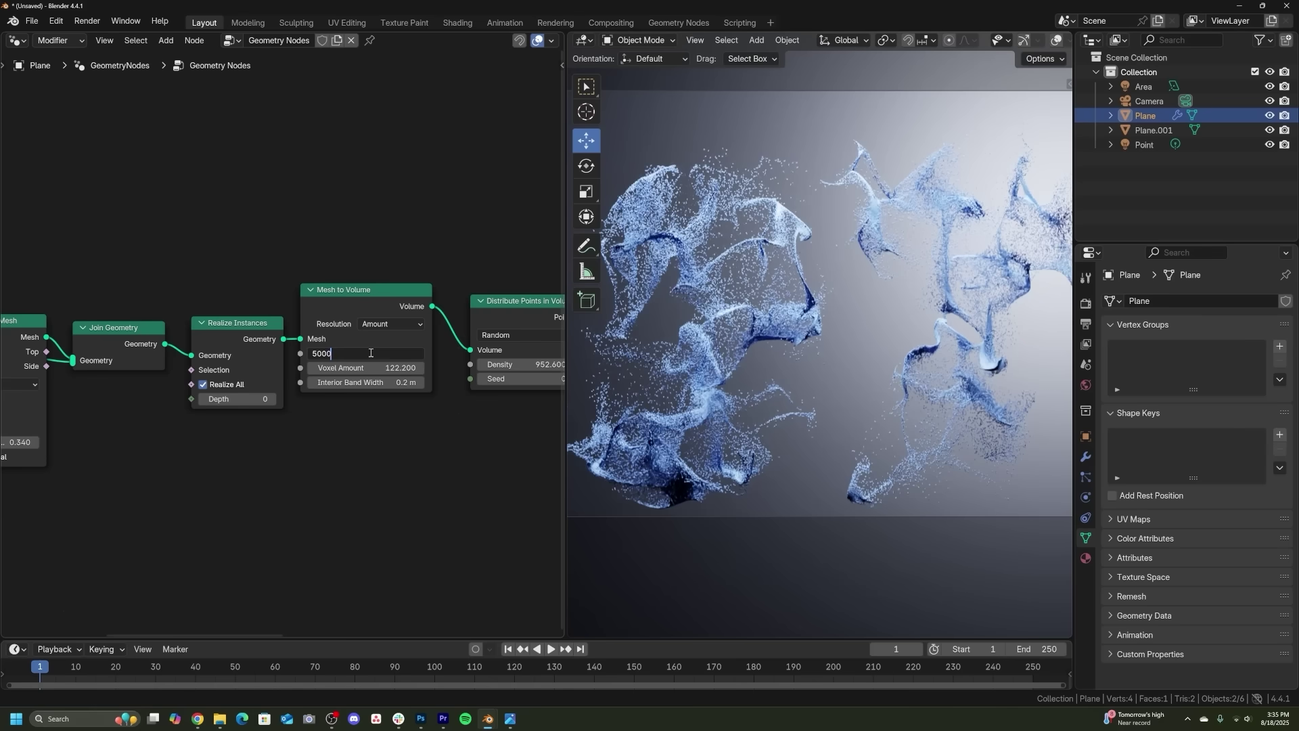
{"action": "key", "text": "Return"}
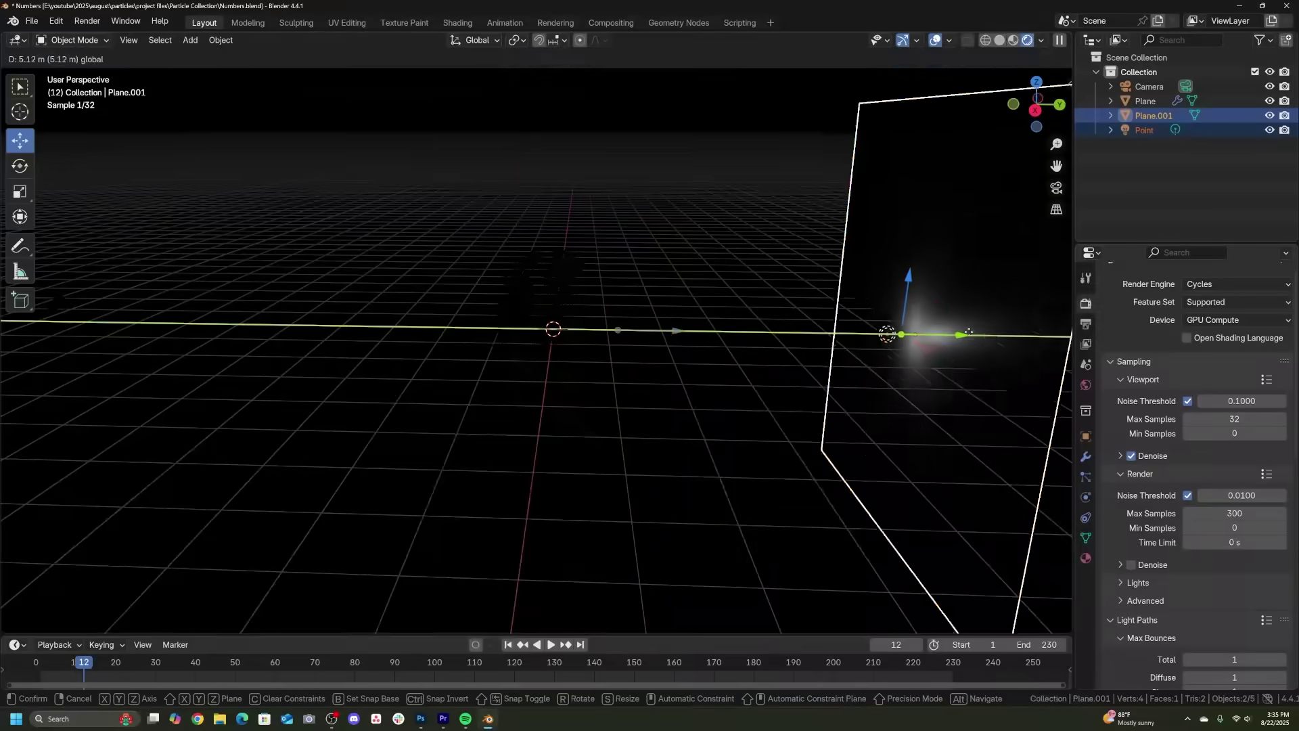
Step: Check the camera view, raise the light power to 743.2 W, and rotate the second area light
{"action": "key", "text": "z"}
{"action": "mouse_move", "coordinate": [879, 310]}
{"action": "middle_mouse_down"}
{"action": "mouse_move", "coordinate": [830, 355]}
{"action": "mouse_move", "coordinate": [902, 346]}
{"action": "middle_mouse_up"}
{"action": "key", "text": "KP_0"}
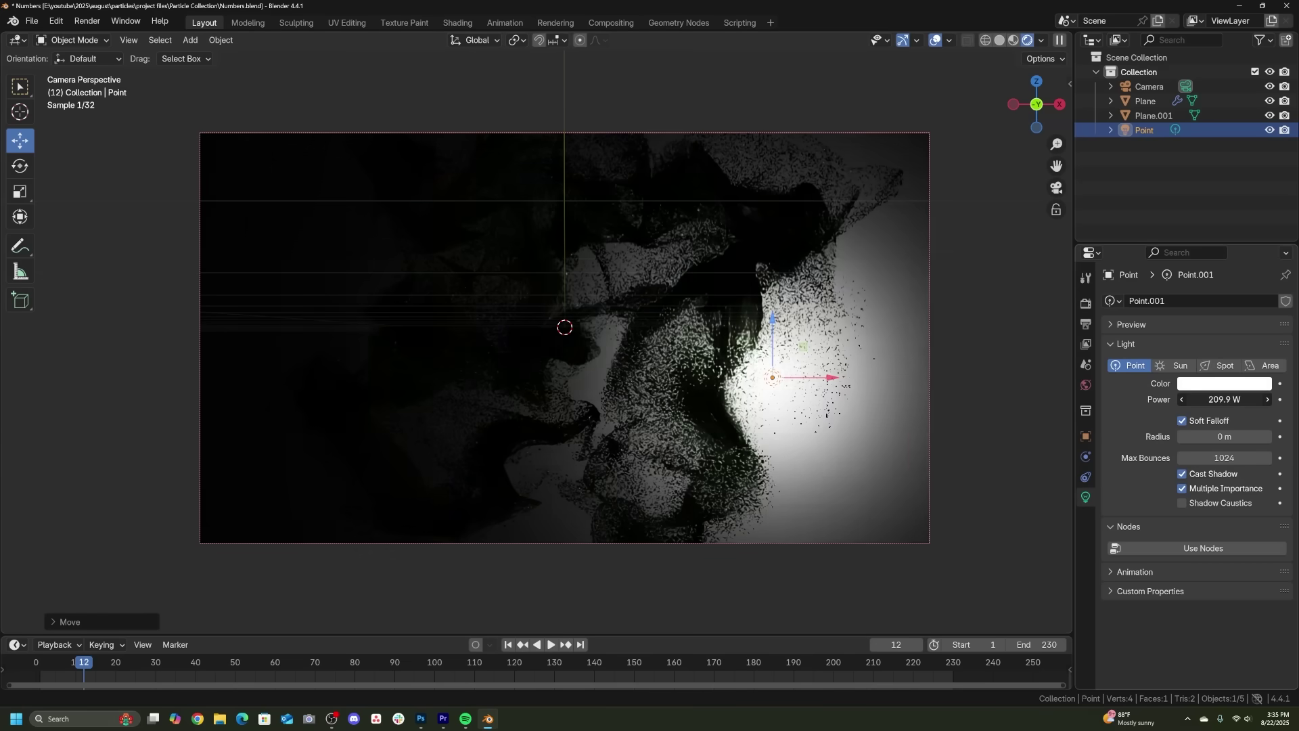
{"action": "left_click_drag", "start_coordinate": [1225, 399], "coordinate": [1258, 399]}
{"action": "key", "text": "KP_0"}
{"action": "key", "text": "KP_0"}
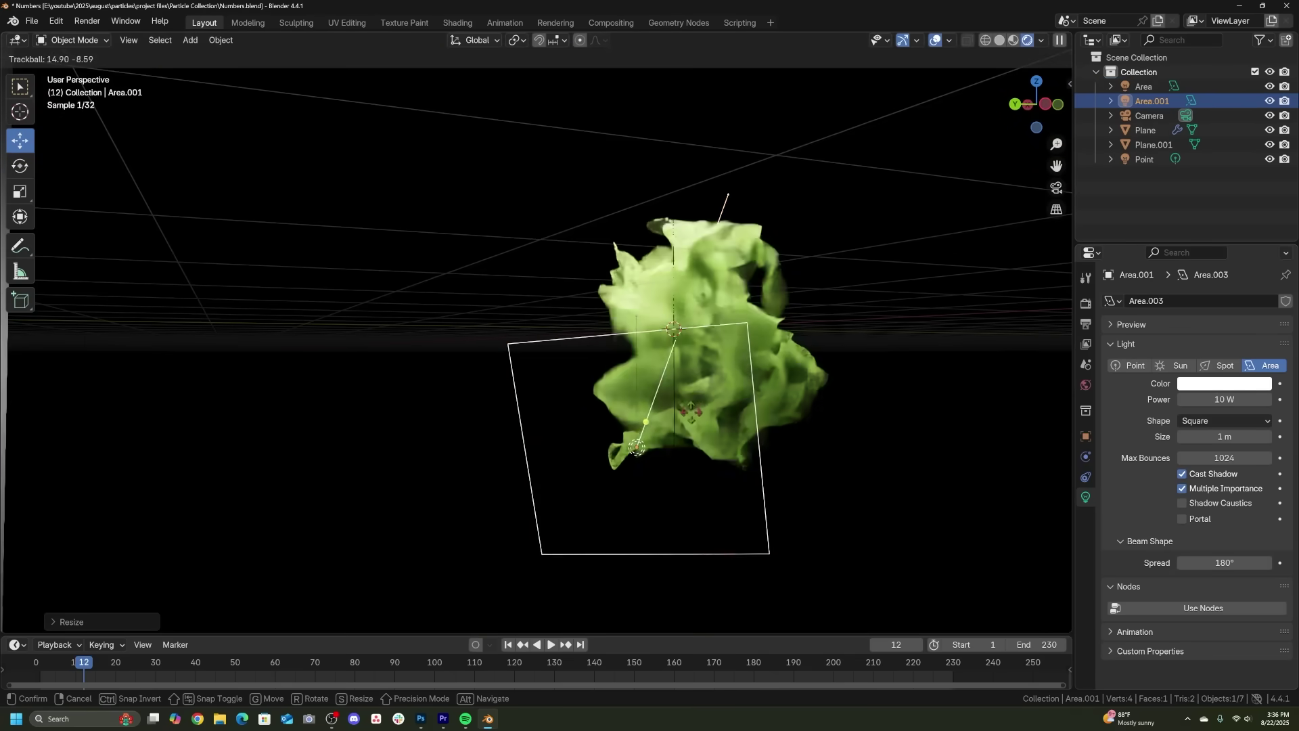
{"action": "key", "text": "Return"}
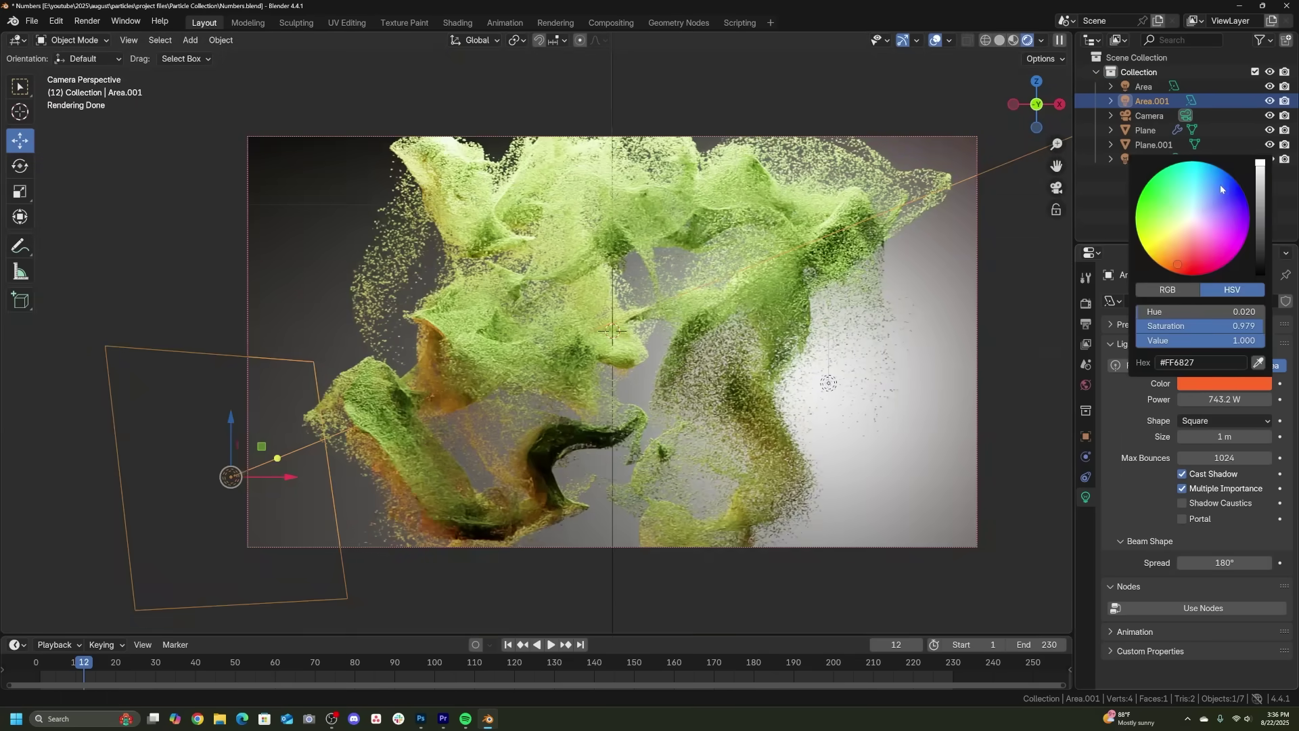
Step: Make the area light blue, hide overlays, and play through to frame 191 where 27 forms
{"action": "left_click", "coordinate": [1221, 190]}
{"action": "left_click", "coordinate": [935, 40]}
{"action": "scroll", "coordinate": [651, 344], "scroll_direction": "up", "scroll_amount": 2}
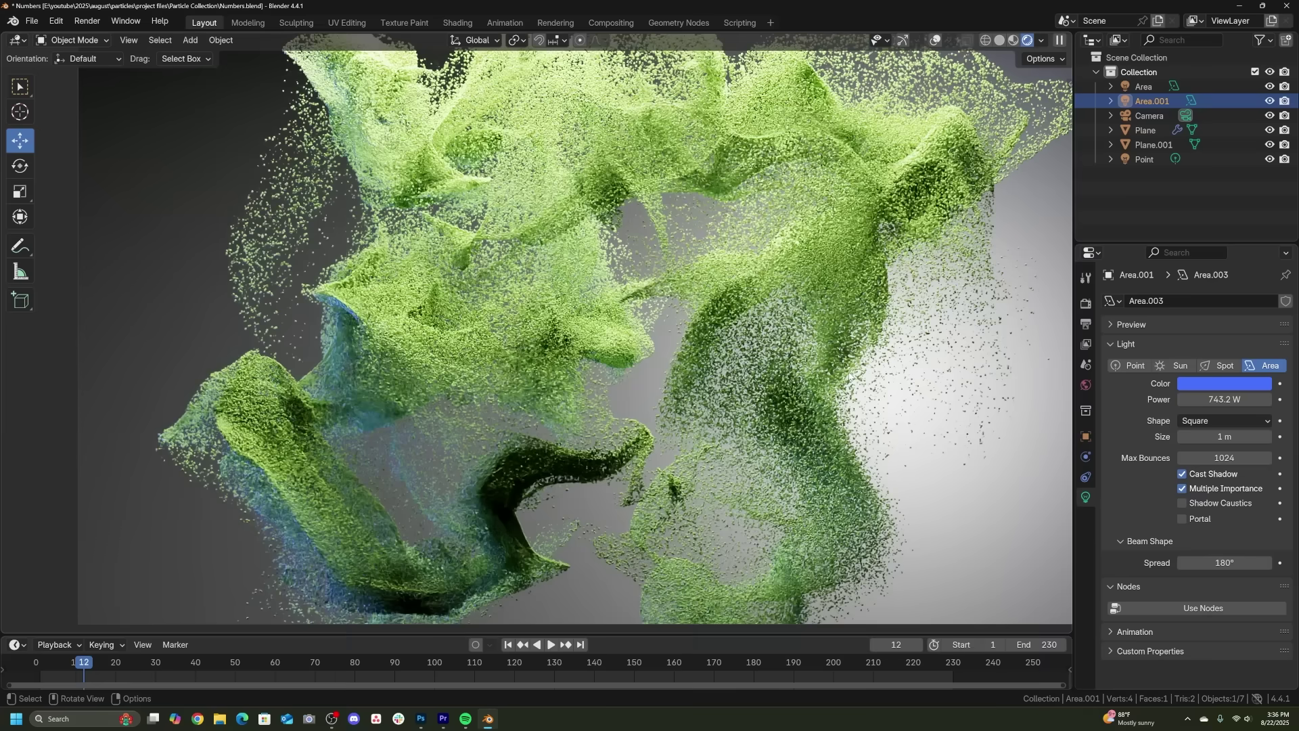
{"action": "left_click_drag", "start_coordinate": [604, 668], "coordinate": [605, 668]}
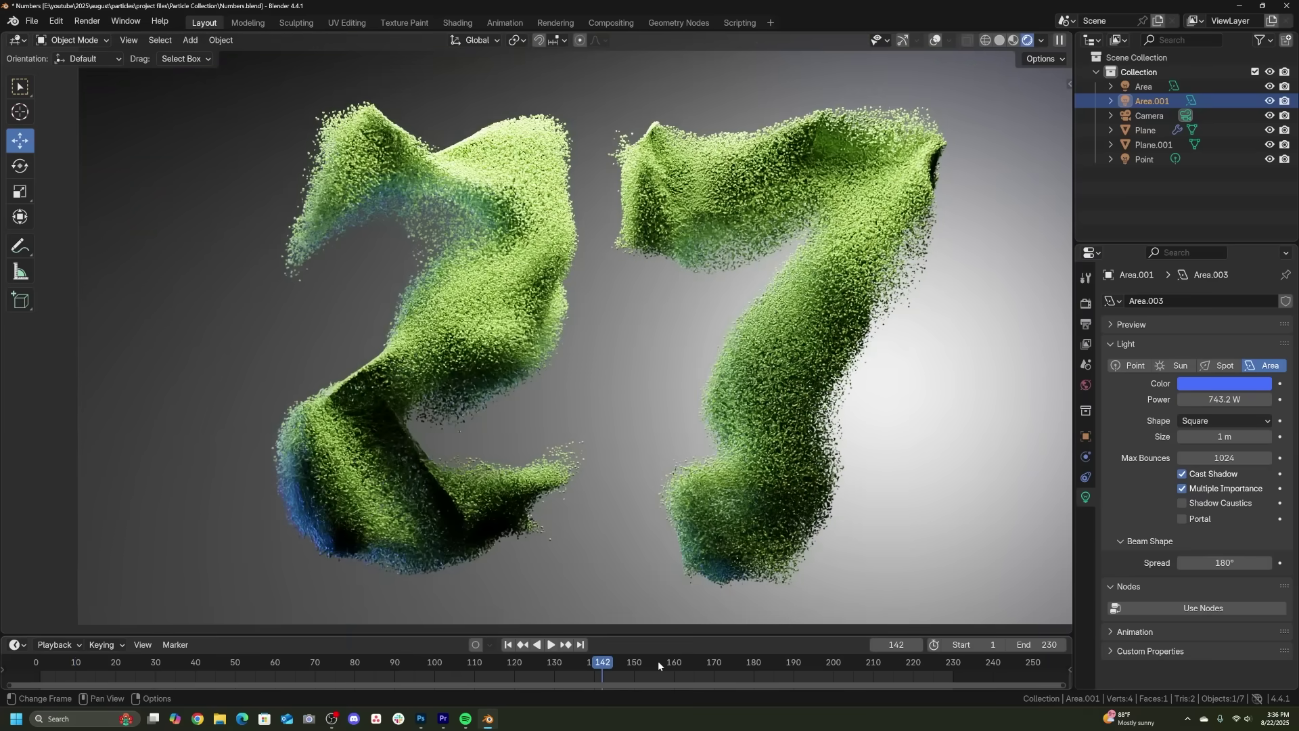
{"action": "left_click", "coordinate": [657, 661]}
{"action": "left_click", "coordinate": [797, 664]}
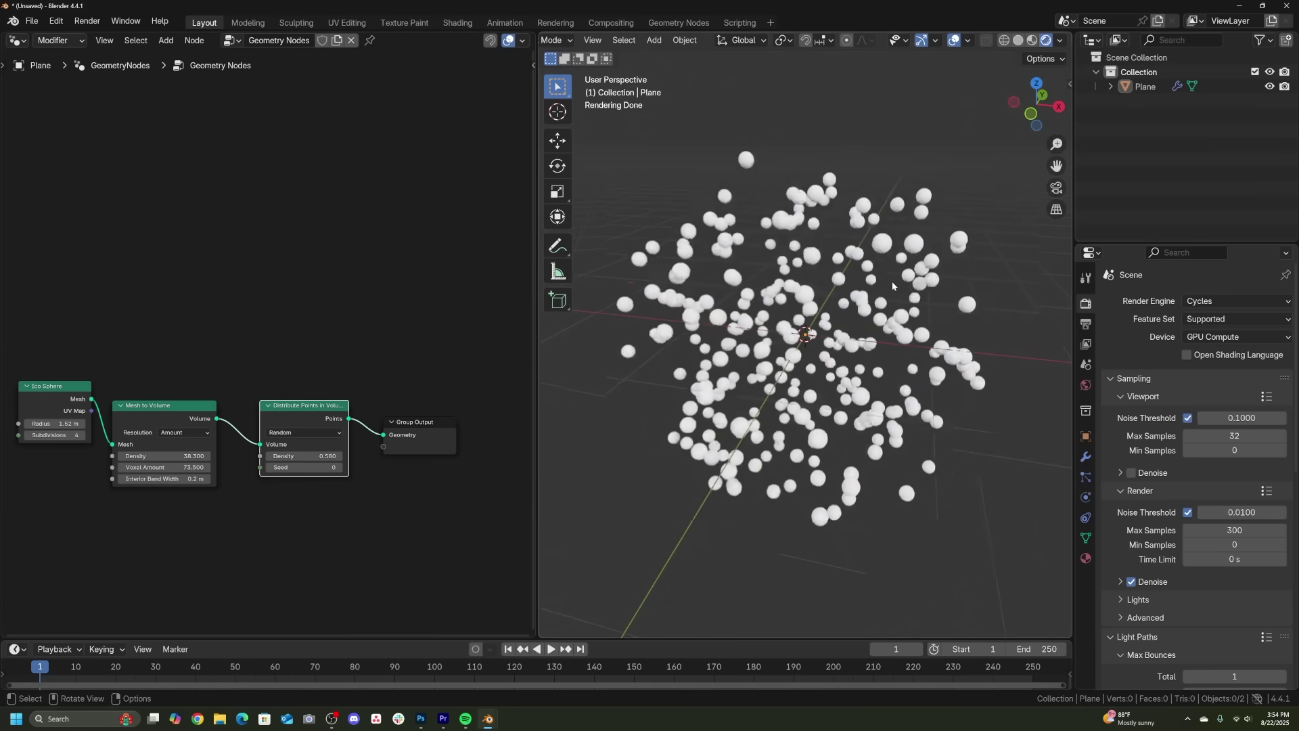
Step: Raise the random selection probability to 0.605 and join the instanced circles with the remaining points
{"action": "scroll", "coordinate": [890, 287], "scroll_direction": "up", "scroll_amount": 5}
{"action": "middle_click_drag", "start_coordinate": [890, 288], "coordinate": [957, 264]}
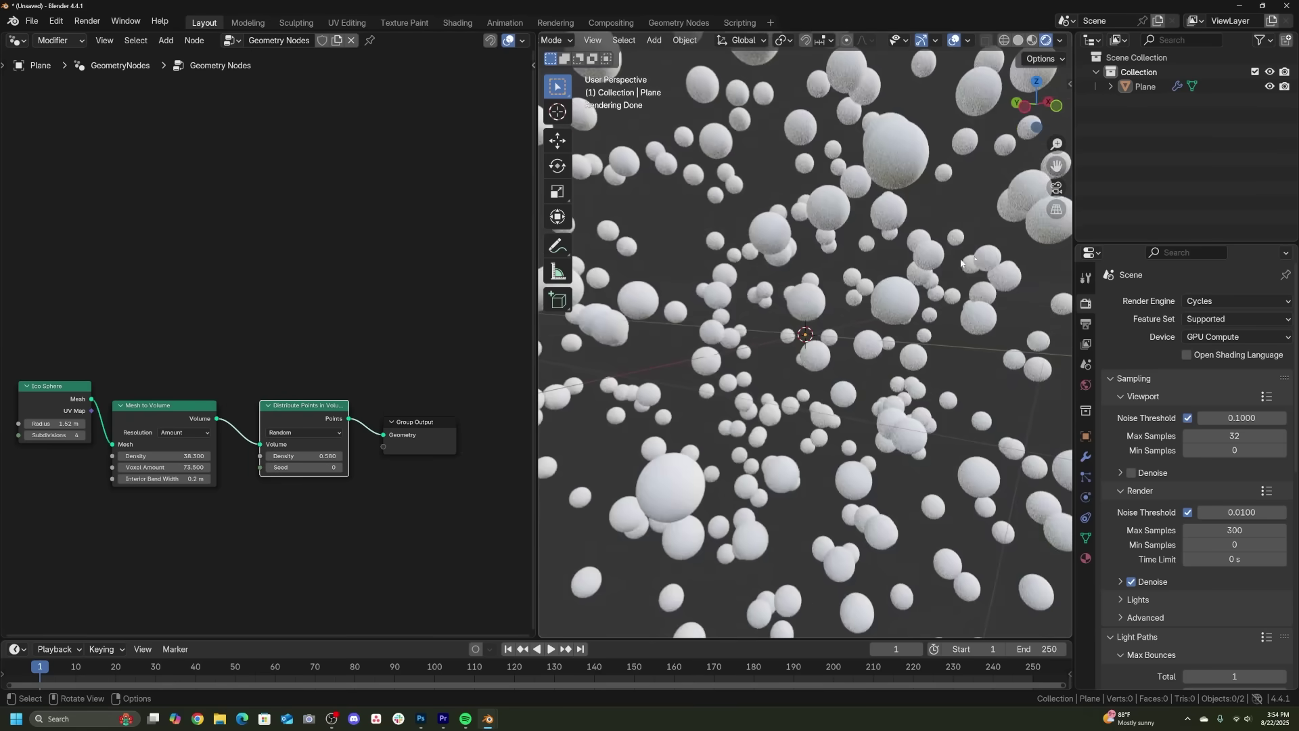
{"action": "scroll", "coordinate": [957, 264], "scroll_direction": "down", "scroll_amount": 6}
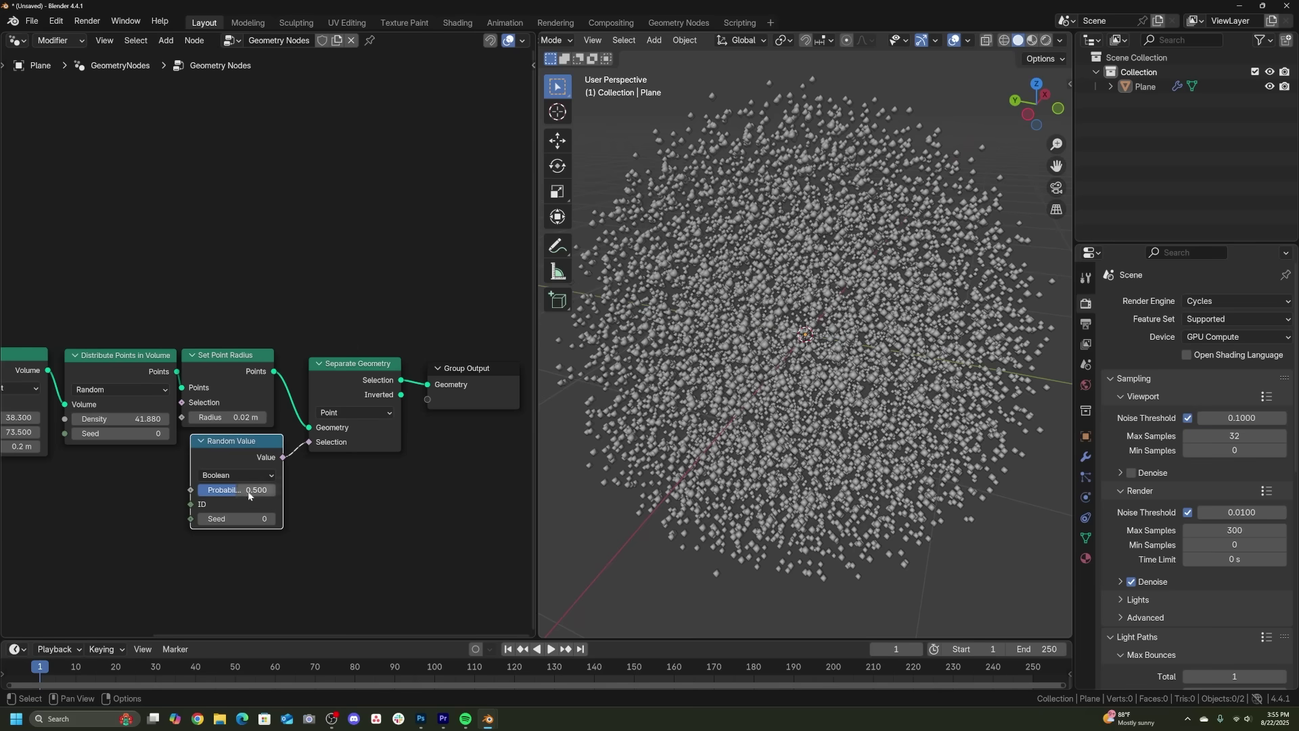
{"action": "left_click_drag", "start_coordinate": [223, 490], "coordinate": [238, 490]}
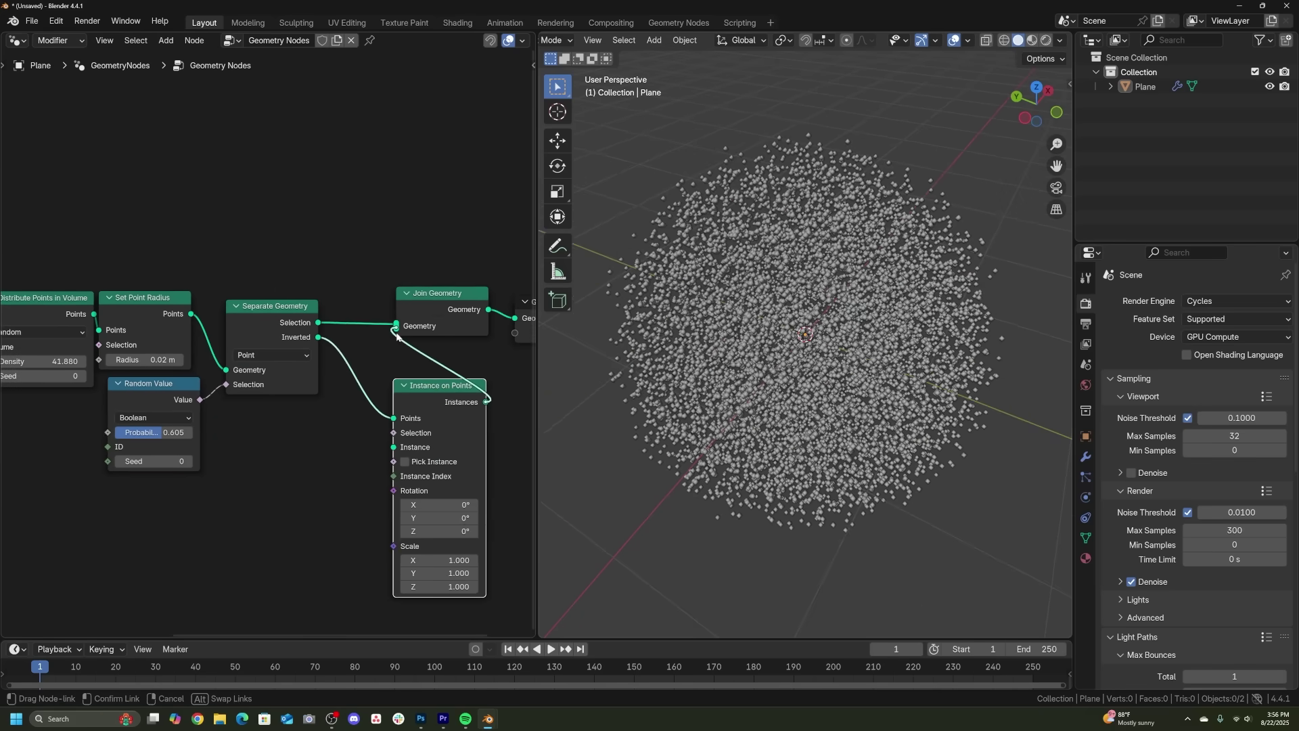
{"action": "left_click_drag", "start_coordinate": [397, 336], "coordinate": [396, 326]}
Step: Adjust the random size range of the instances and orbit through the particle cloud
{"action": "left_click_drag", "start_coordinate": [440, 385], "coordinate": [285, 419]}
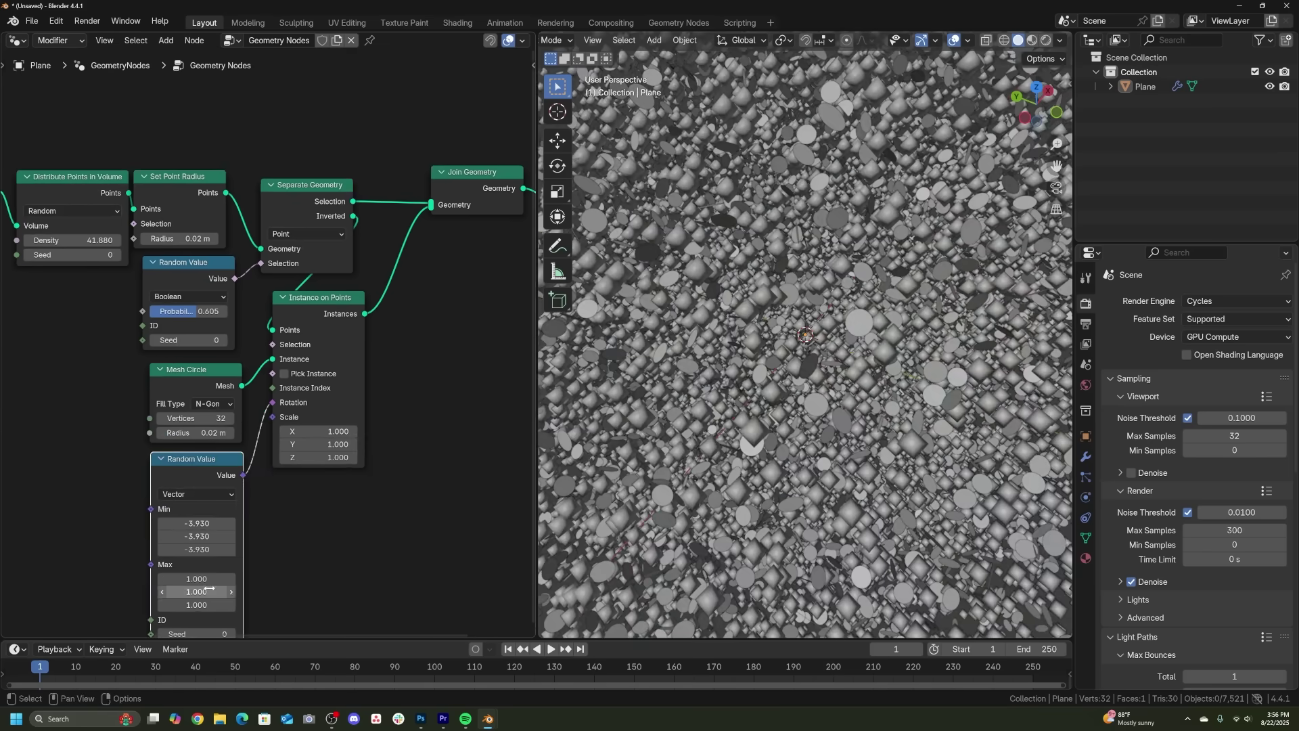
{"action": "mouse_move", "coordinate": [209, 589]}
{"action": "left_mouse_down"}
{"action": "mouse_move", "coordinate": [206, 602]}
{"action": "mouse_move", "coordinate": [230, 602]}
{"action": "left_mouse_up"}
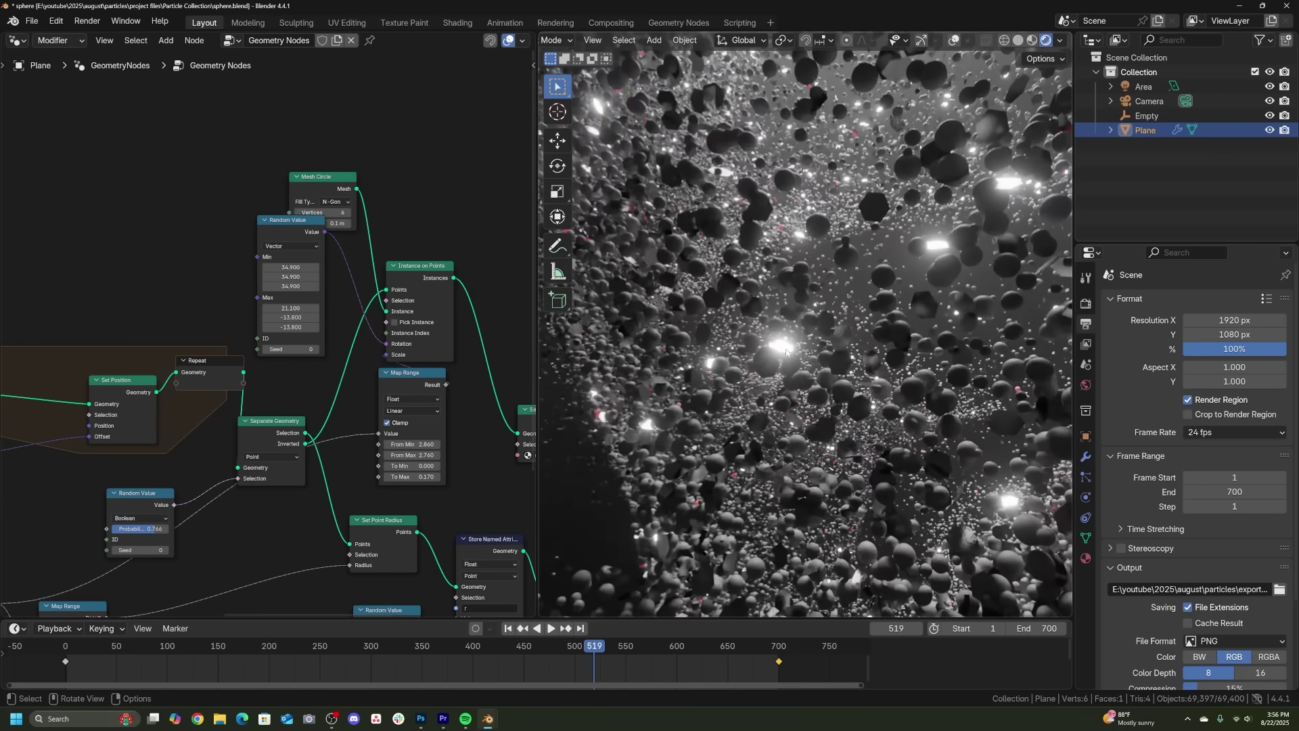
{"action": "middle_click_drag", "start_coordinate": [922, 256], "coordinate": [875, 363]}
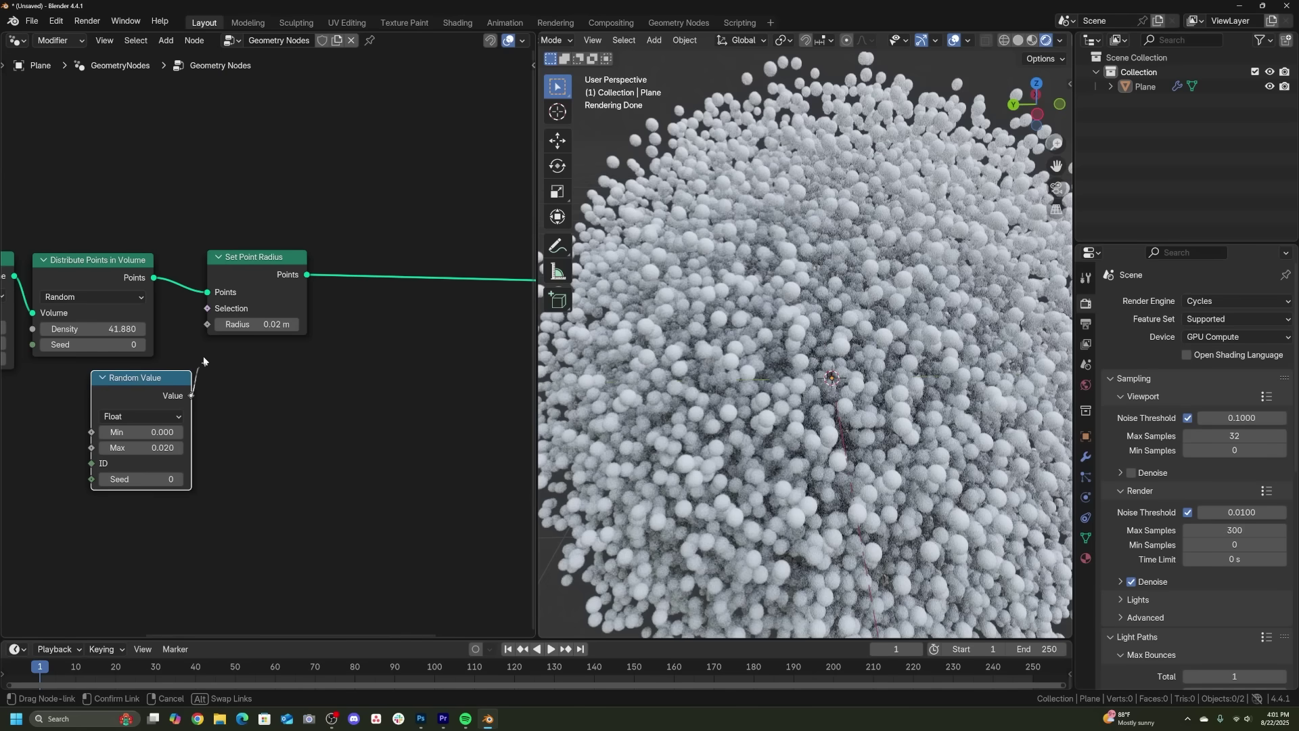
Step: Drive each point's radius with Random Value and insert a Store Named Attribute node with a new Random Value
{"action": "left_click_drag", "start_coordinate": [203, 355], "coordinate": [212, 327]}
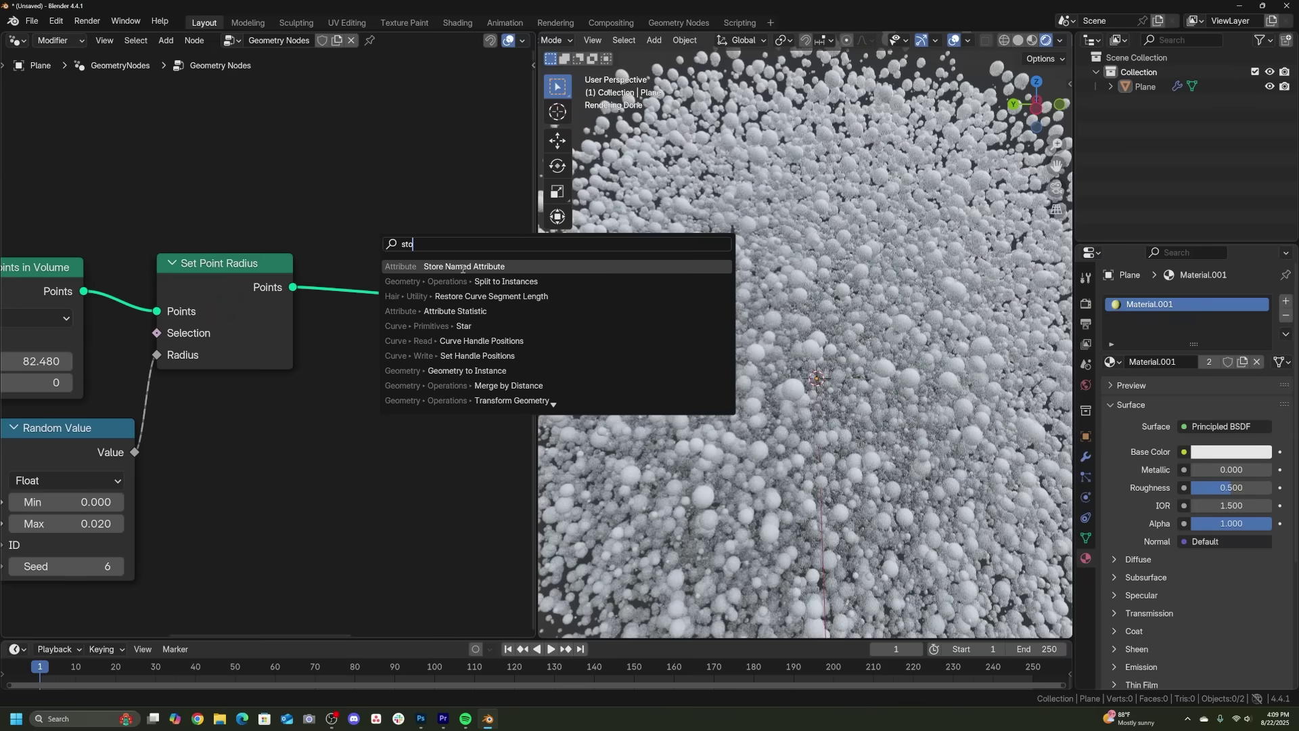
{"action": "left_click", "coordinate": [463, 267]}
{"action": "left_click", "coordinate": [463, 267]}
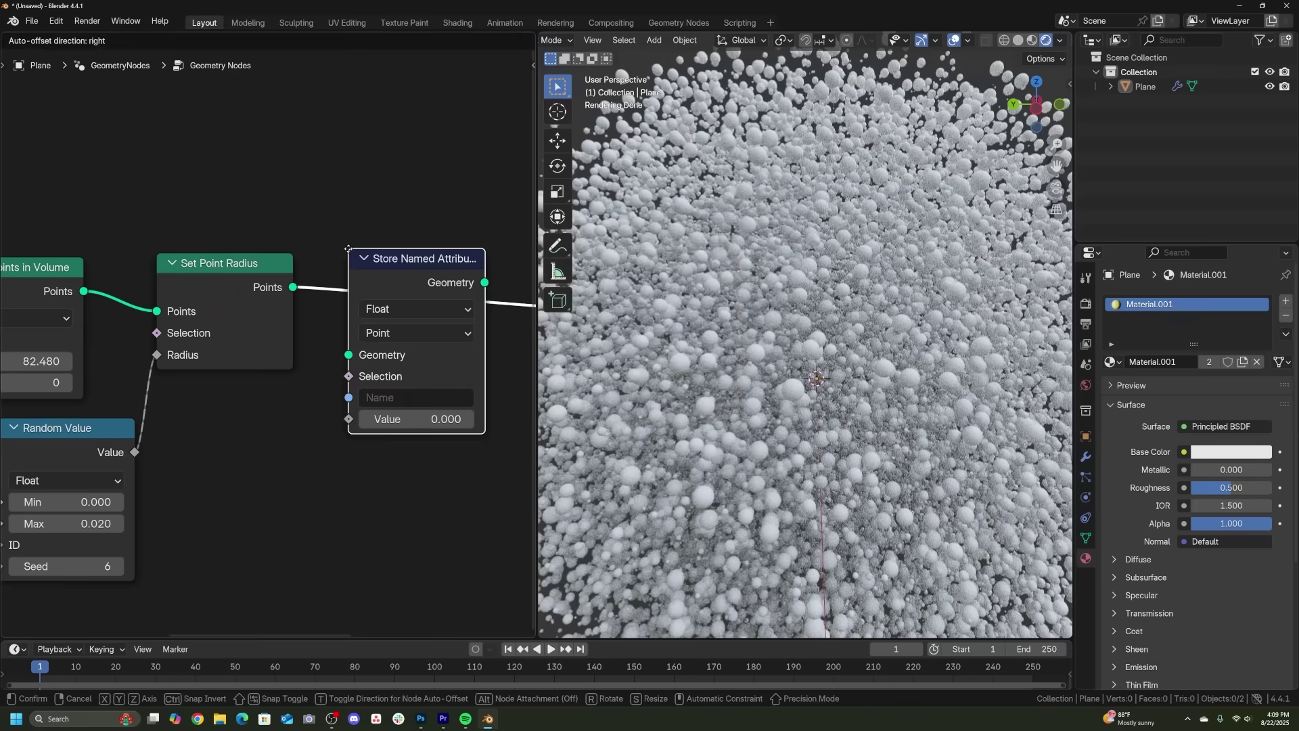
{"action": "key", "text": "shift+a"}
{"action": "type", "text": "random"}
{"action": "key", "text": "Return"}
Step: Store the random value in a named attribute 'r'
{"action": "left_click_drag", "start_coordinate": [351, 425], "coordinate": [350, 420]}
{"action": "left_click", "coordinate": [387, 399]}
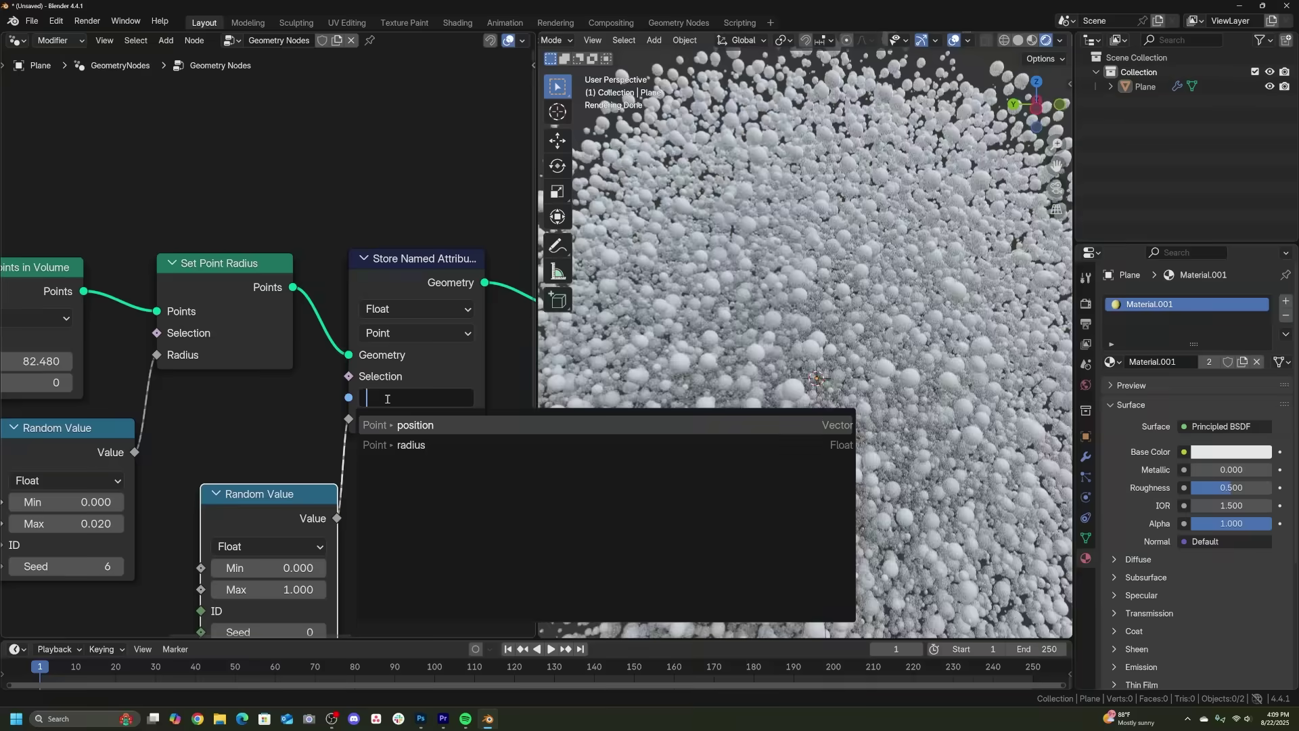
{"action": "type", "text": "r"}
{"action": "key", "text": "Return"}
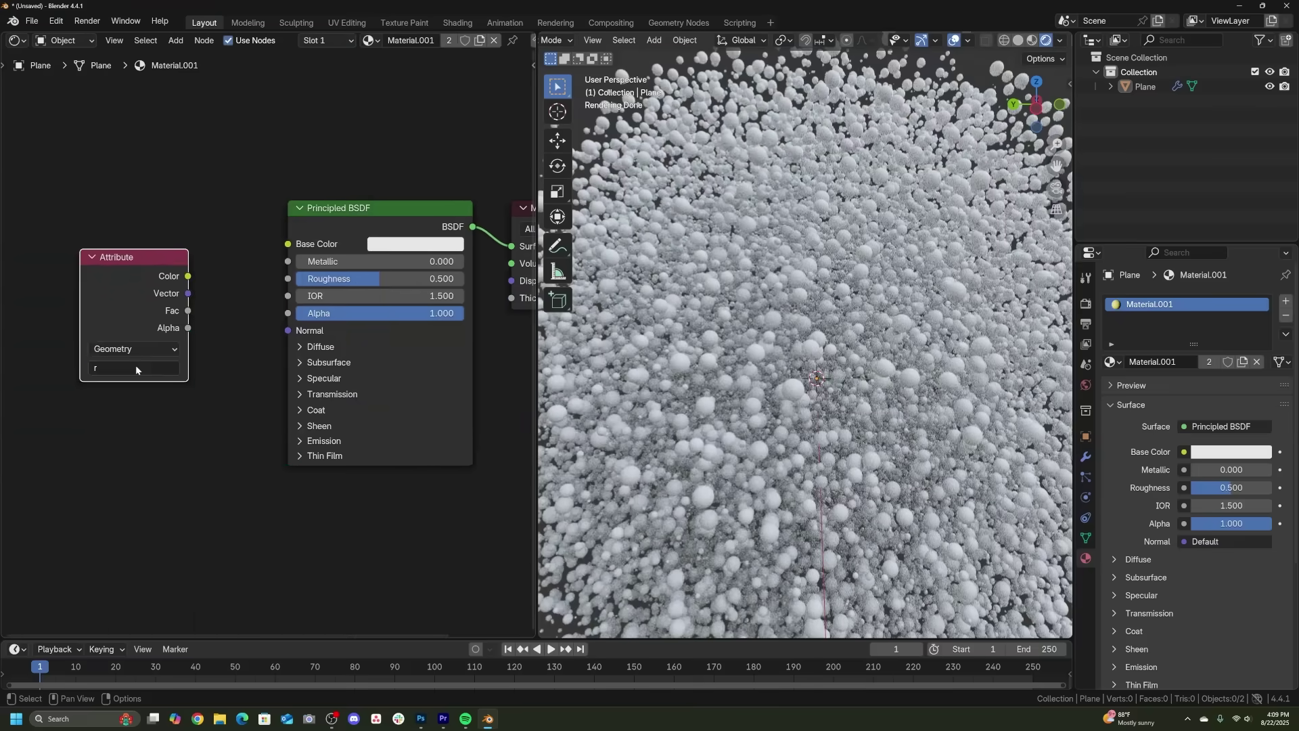
Step: Drive Base Color from attribute r through an orange Color Ramp, and lower the noise offset Scale
{"action": "left_click_drag", "start_coordinate": [190, 312], "coordinate": [288, 245]}
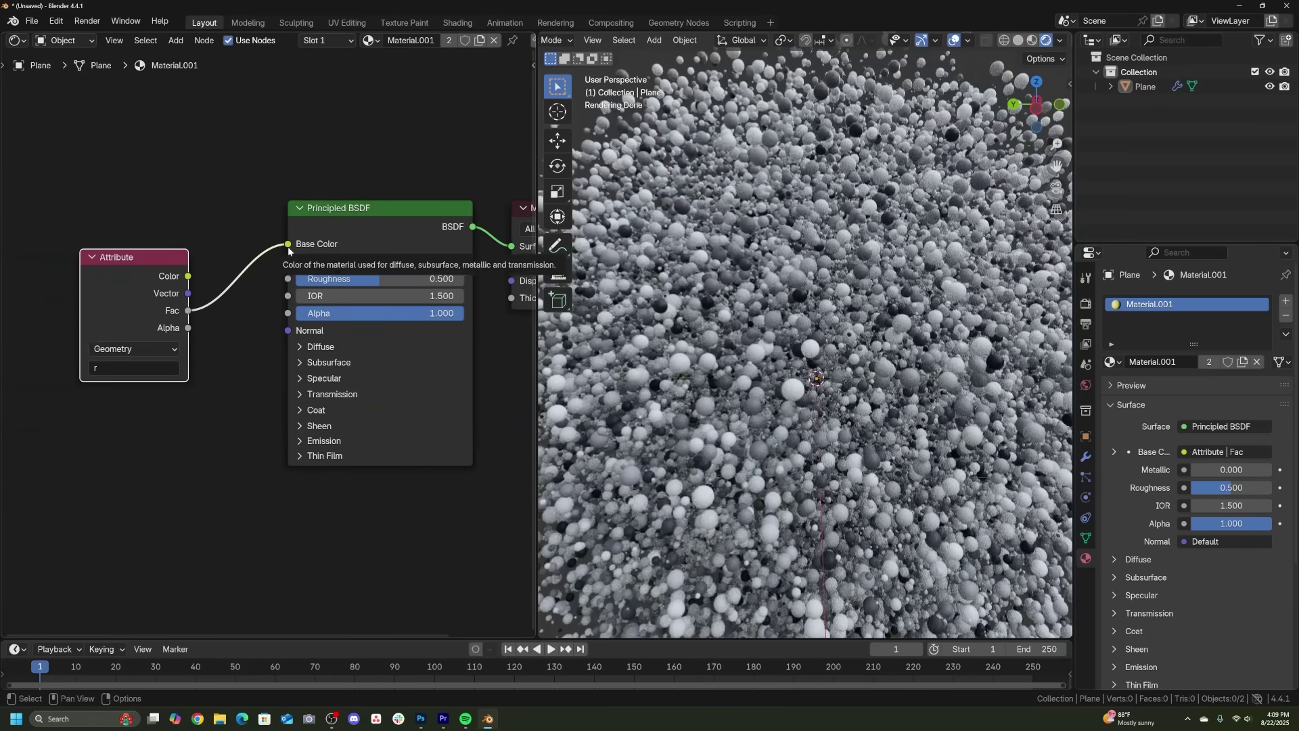
{"action": "key", "text": "shift+a"}
{"action": "type", "text": "ramp"}
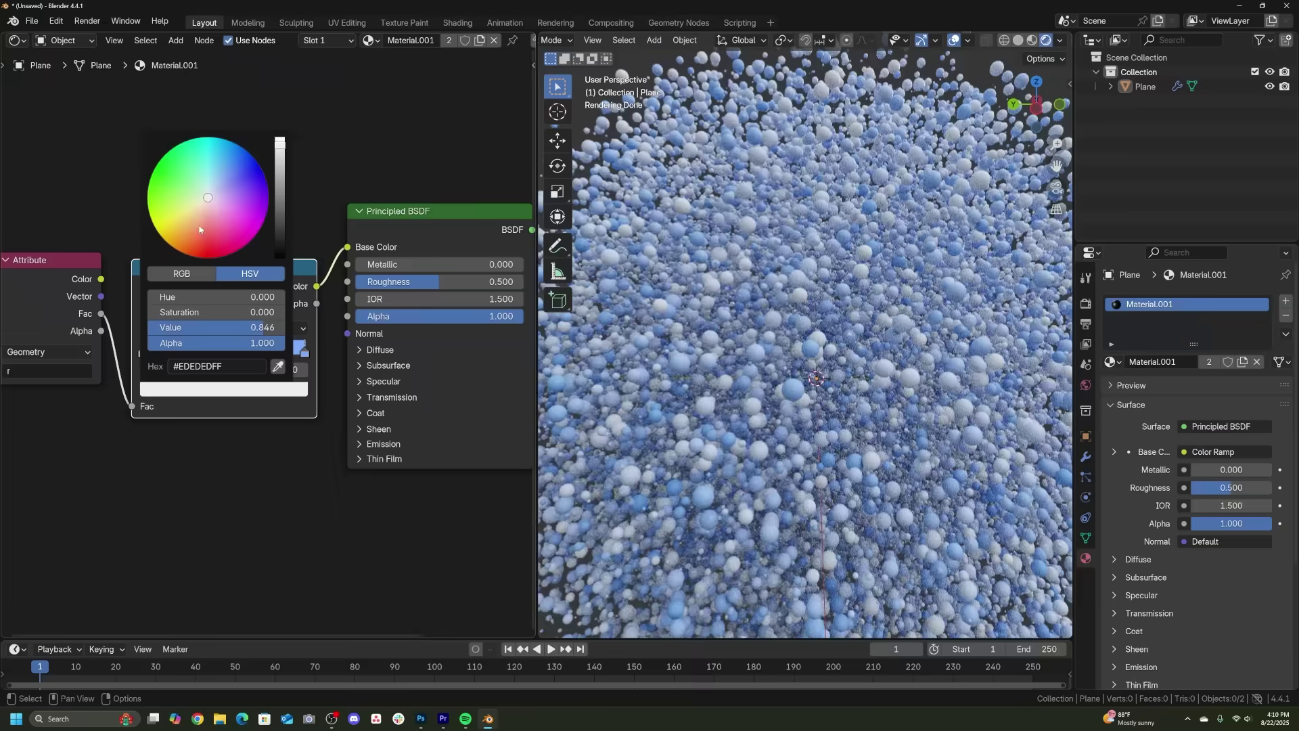
{"action": "left_click", "coordinate": [196, 228]}
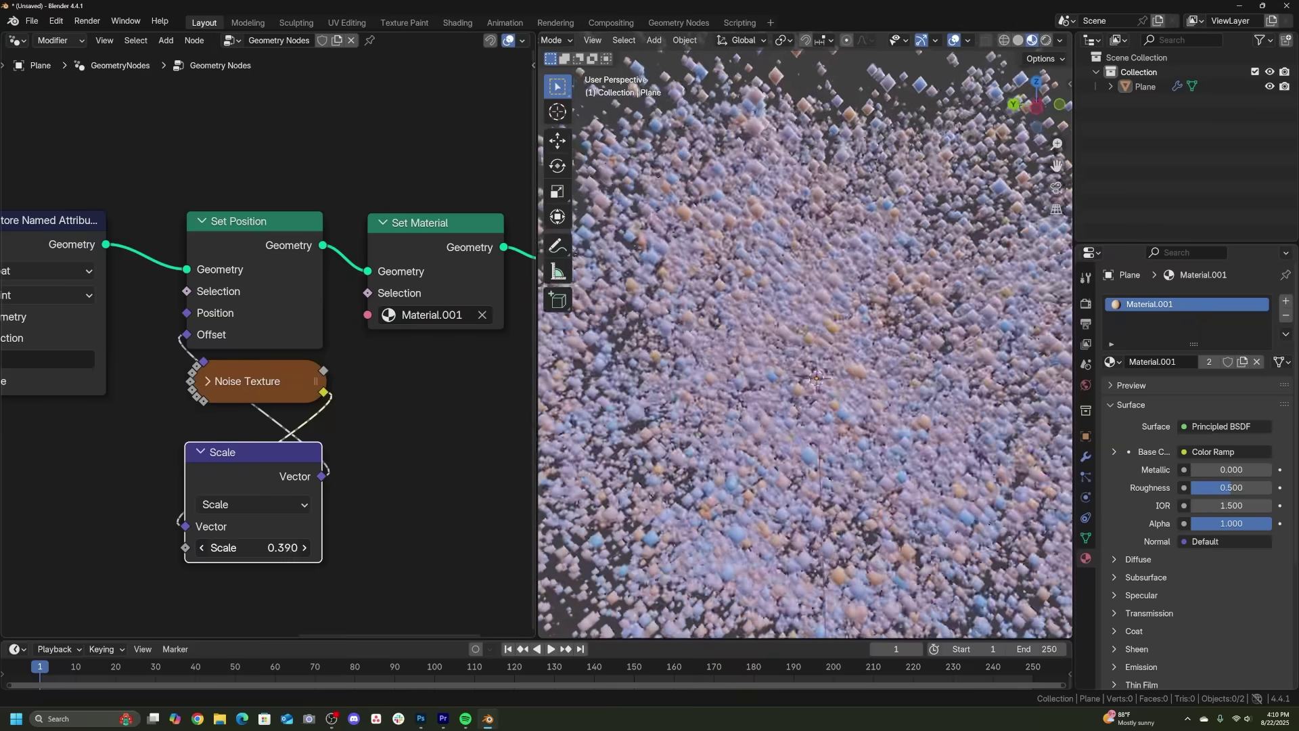
{"action": "mouse_move", "coordinate": [284, 548]}
{"action": "left_mouse_down"}
{"action": "mouse_move", "coordinate": [254, 548]}
{"action": "mouse_move", "coordinate": [305, 546]}
{"action": "mouse_move", "coordinate": [262, 546]}
{"action": "left_mouse_up"}
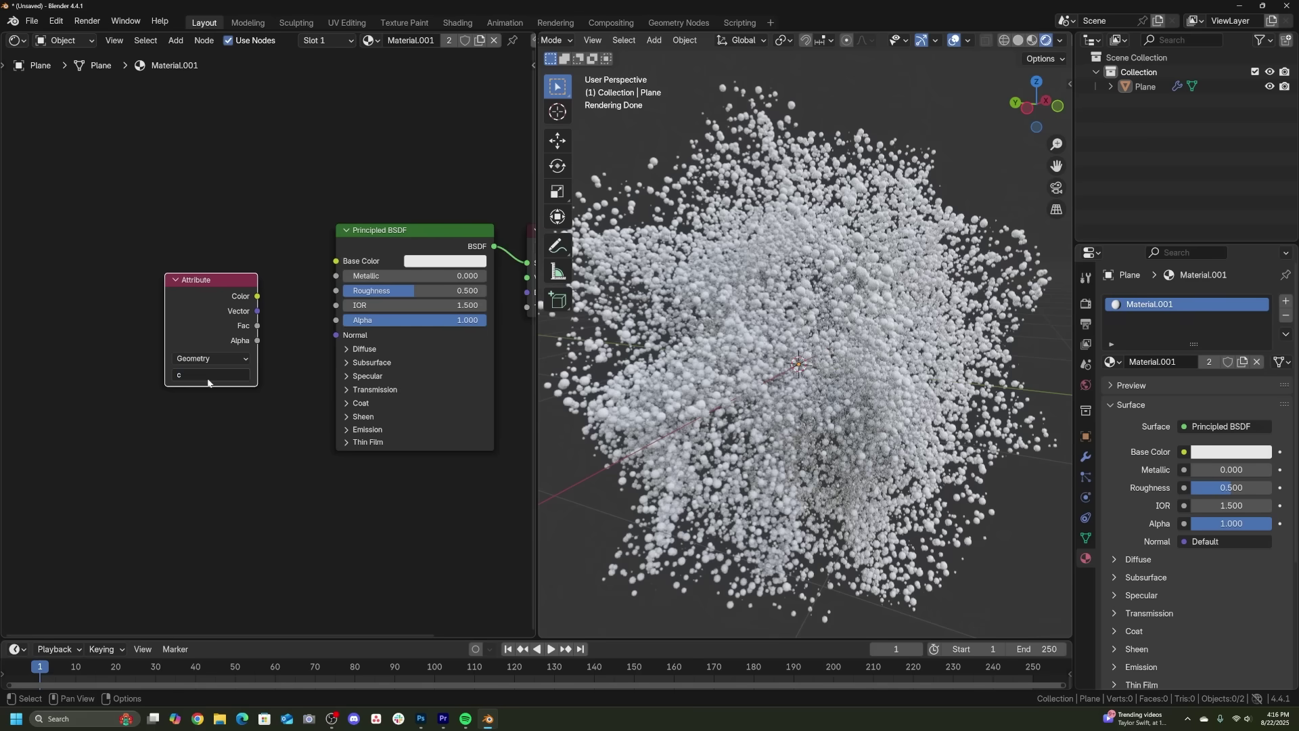
Step: Drive emission strength from attribute c, offset by an Add value of -0.090
{"action": "scroll", "coordinate": [283, 281], "scroll_direction": "up", "scroll_amount": 1}
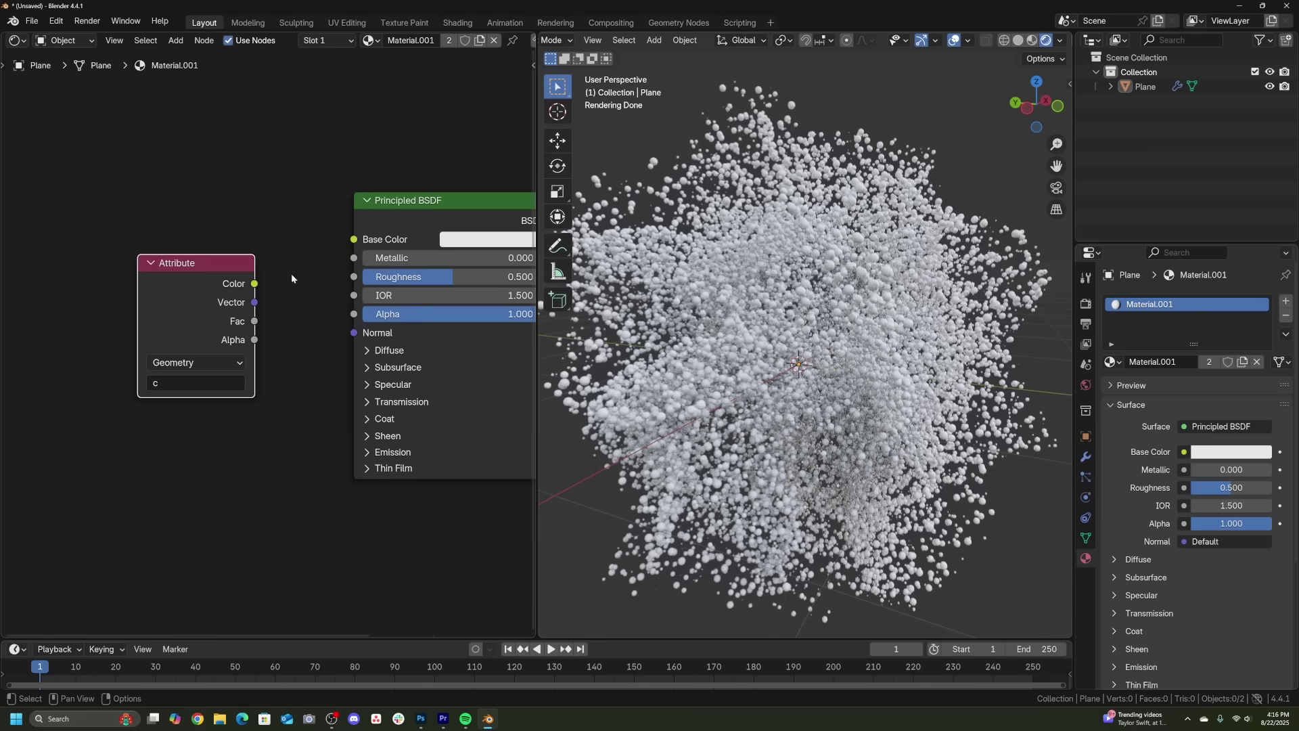
{"action": "left_click_drag", "start_coordinate": [358, 241], "coordinate": [358, 241]}
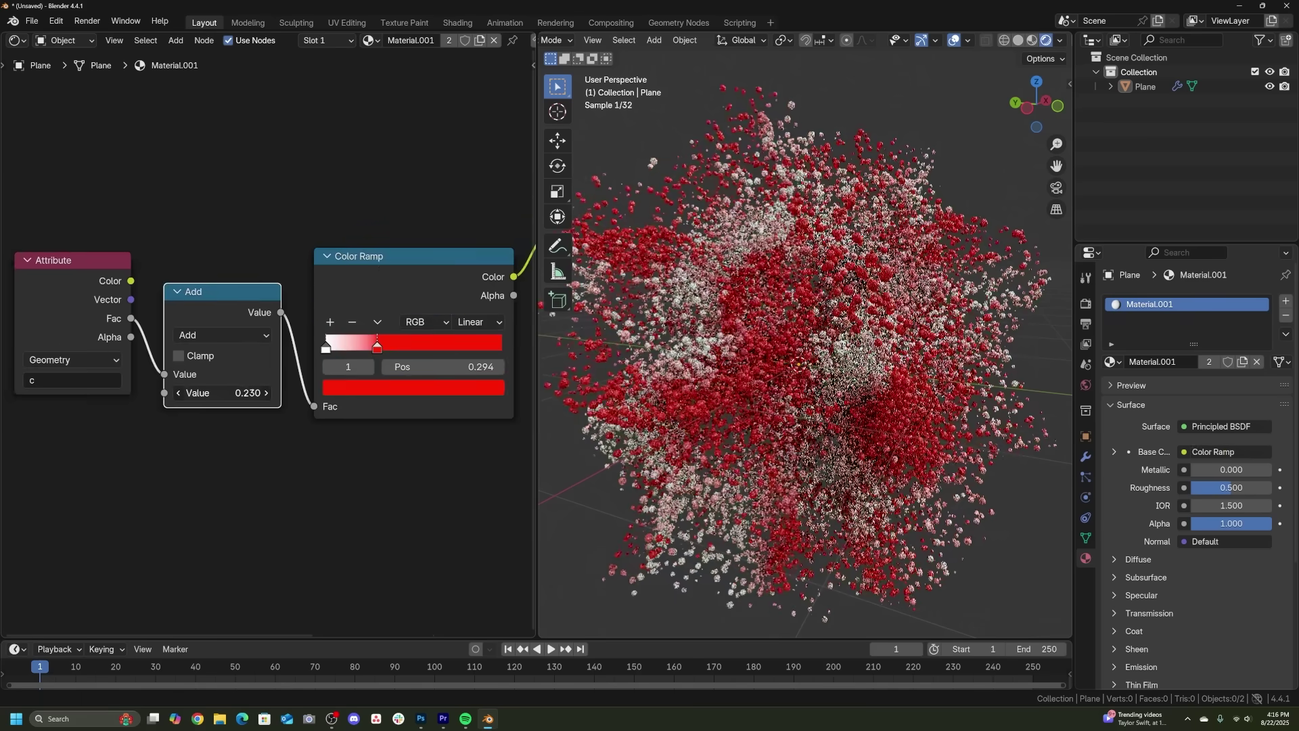
{"action": "mouse_move", "coordinate": [223, 393]}
{"action": "left_mouse_down"}
{"action": "mouse_move", "coordinate": [199, 392]}
{"action": "mouse_move", "coordinate": [247, 392]}
{"action": "left_mouse_up"}
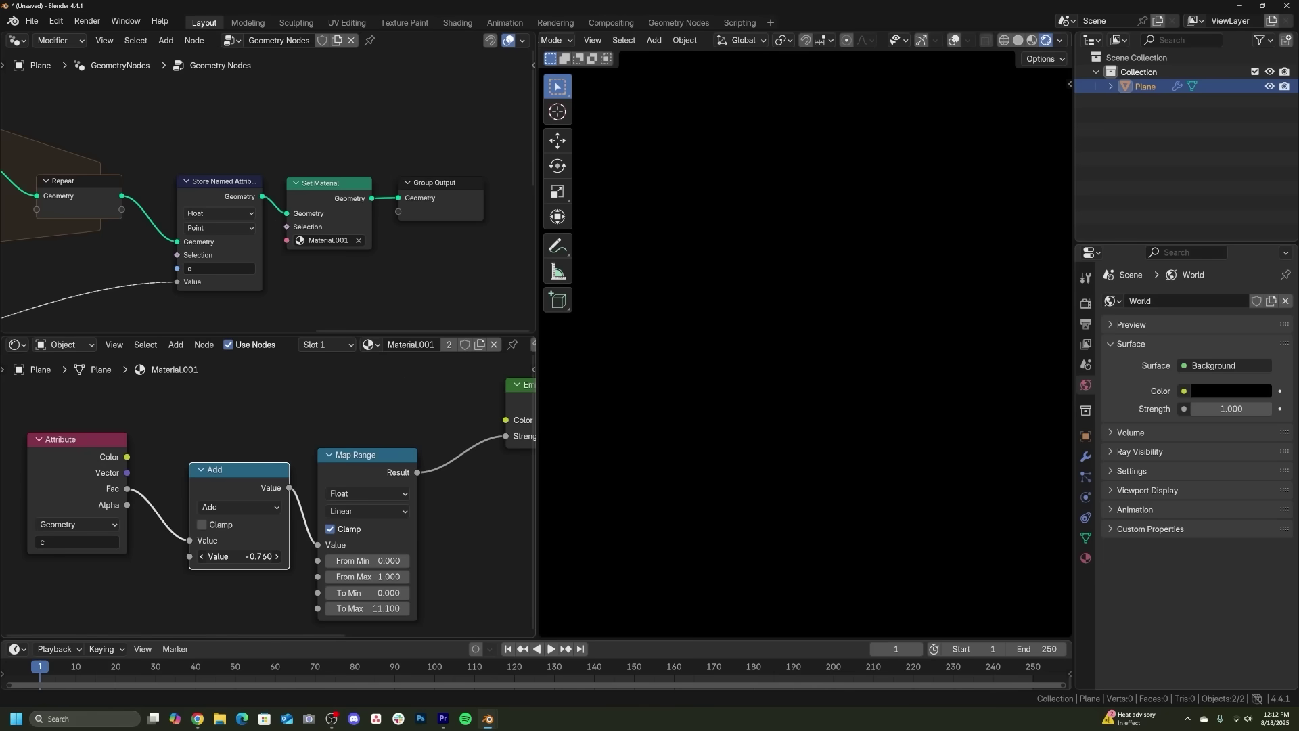
{"action": "left_click_drag", "start_coordinate": [240, 557], "coordinate": [250, 557]}
{"action": "middle_click_drag", "start_coordinate": [376, 609], "coordinate": [327, 550]}
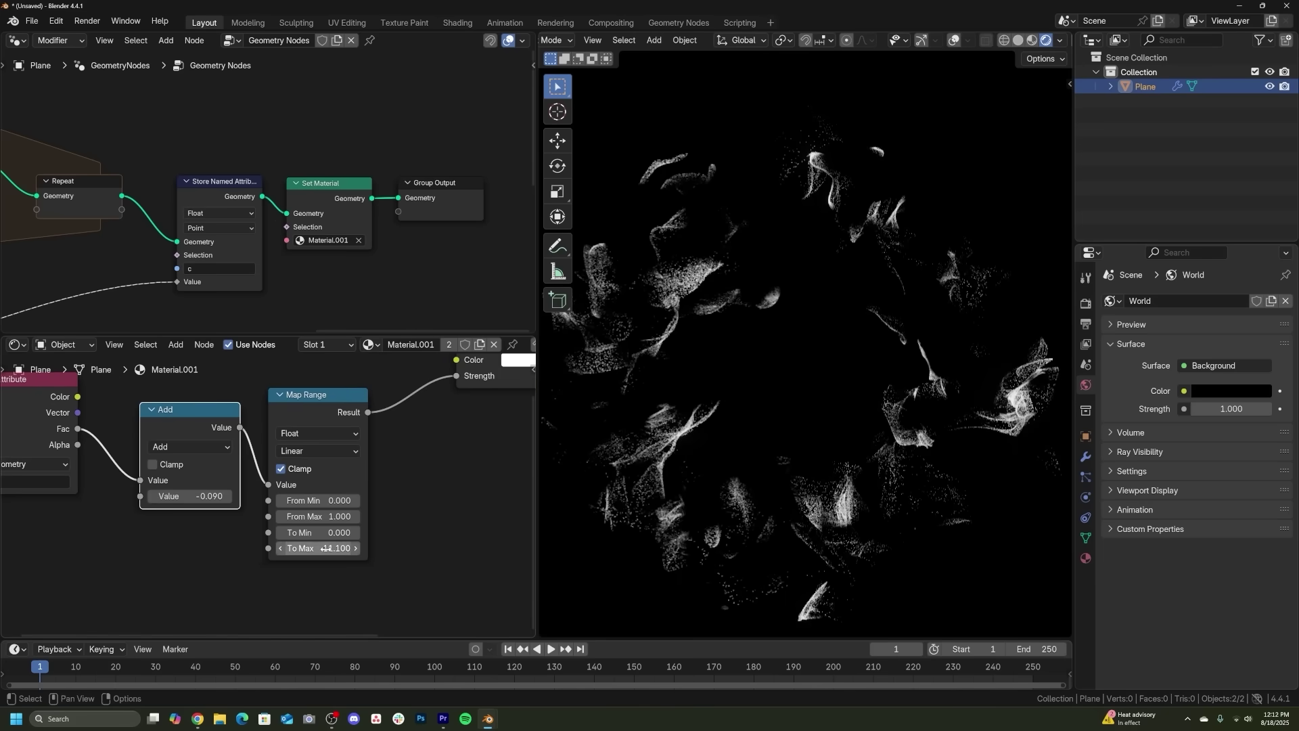